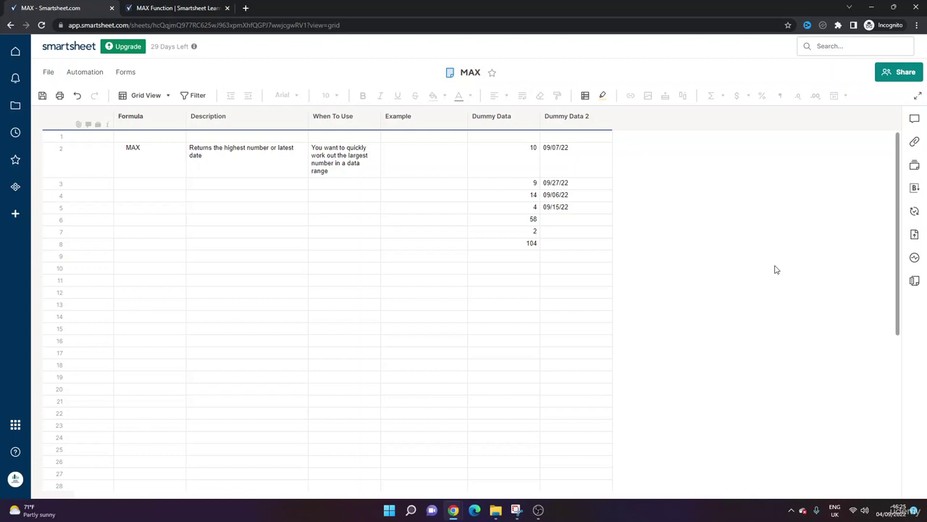
# - Change the Example column's type to Text/Number
pyautogui.click(407, 155)
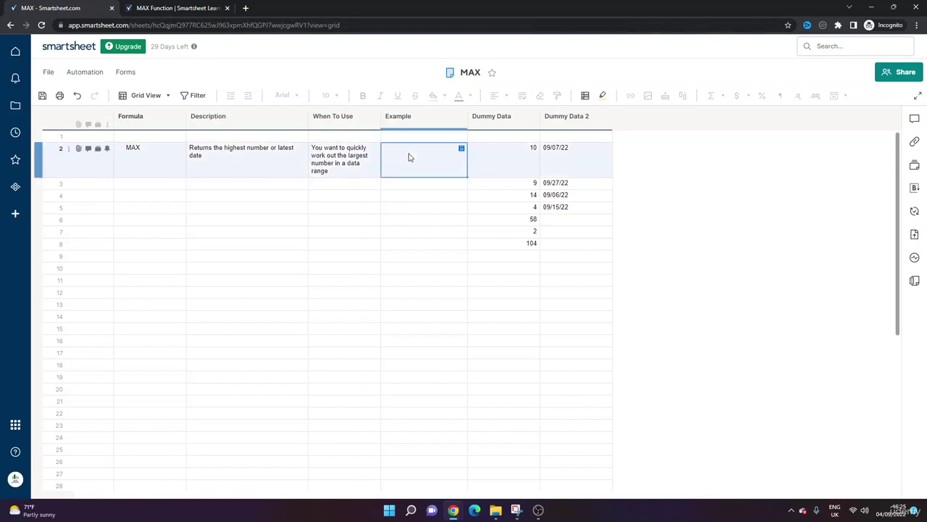
pyautogui.rightClick(415, 118)
pyautogui.click(475, 353)
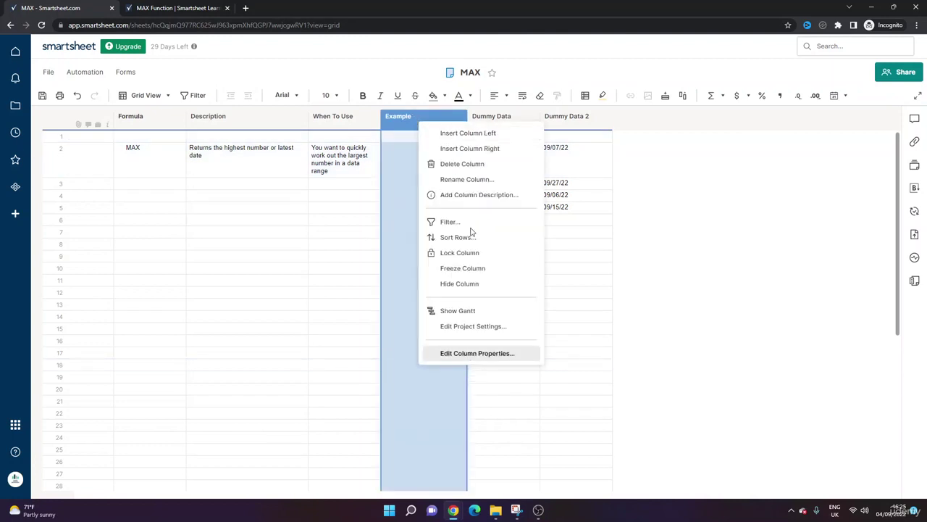
pyautogui.click(437, 195)
pyautogui.click(420, 193)
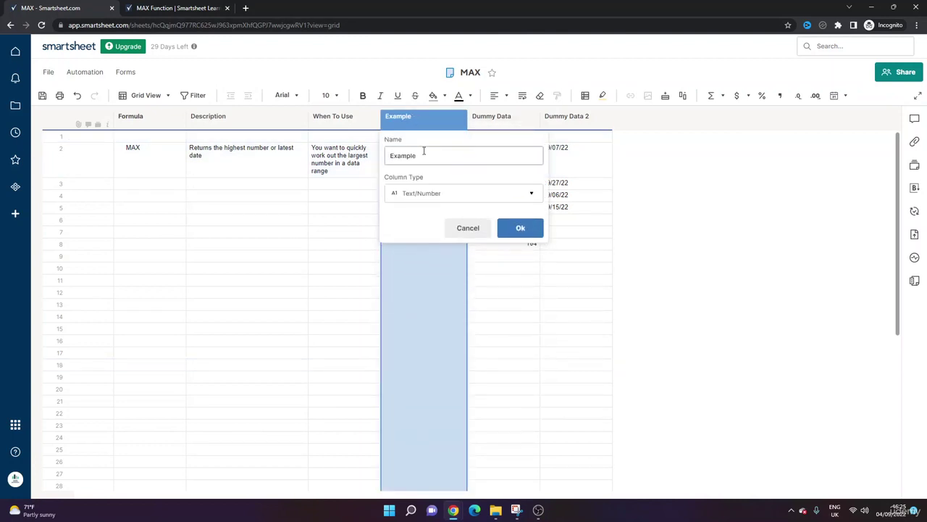
pyautogui.press('Return')
# - Enter a MAX formula in row 2 of the Example column covering Dummy Data rows 2 to 8
pyautogui.click(427, 161)
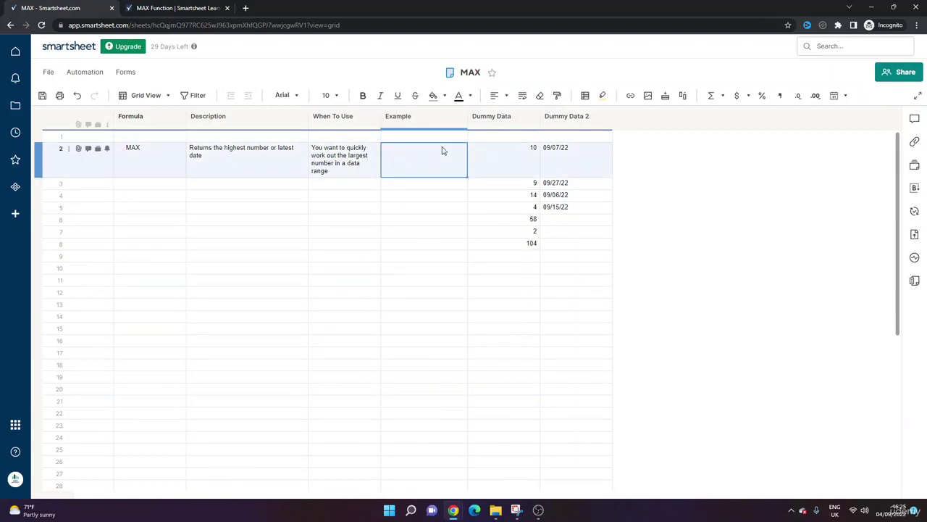
pyautogui.write('=MAX(')
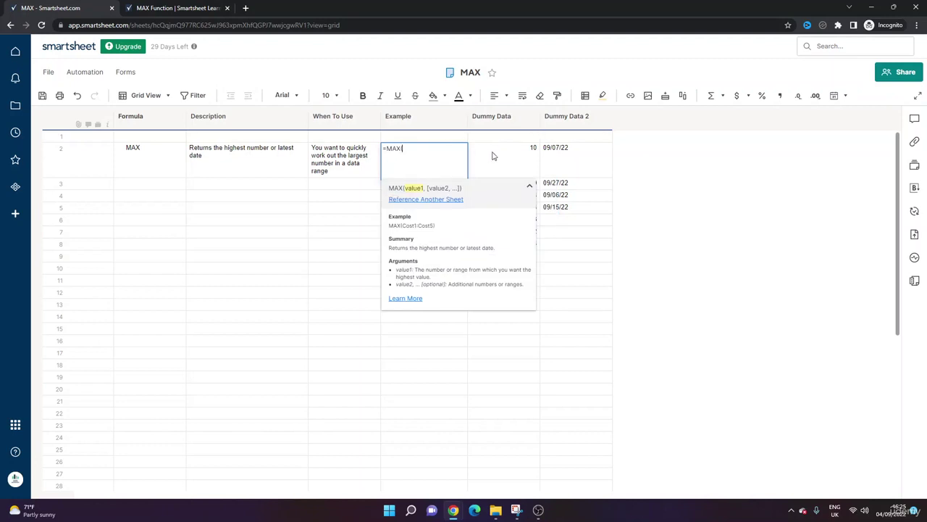
pyautogui.moveTo(492, 156); pyautogui.dragTo(514, 244)
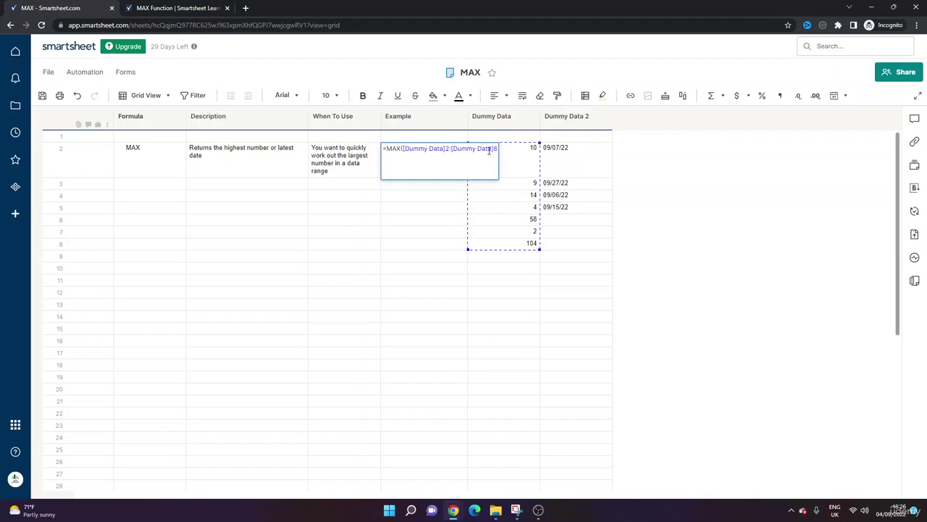
pyautogui.press('Return')
pyautogui.click(451, 158)
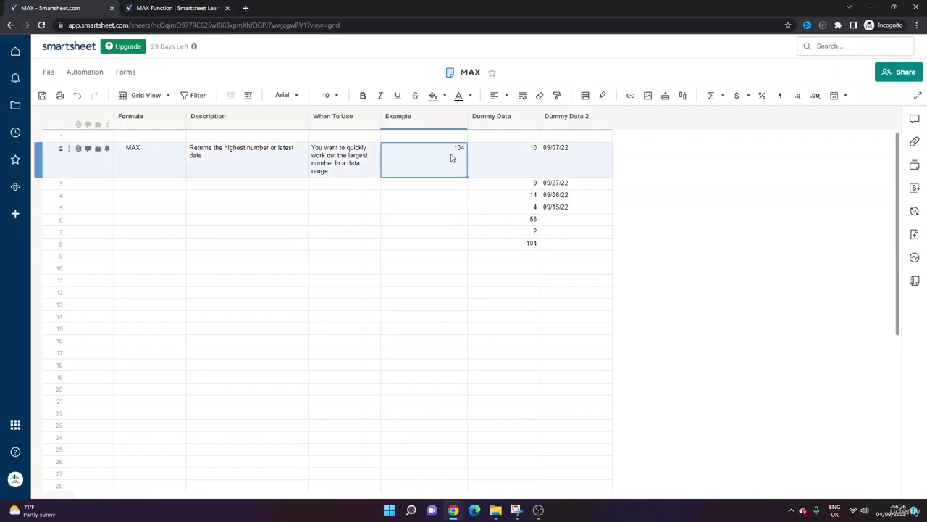
# - Enter 500 in row 11 of the Dummy Data column
pyautogui.click(523, 282)
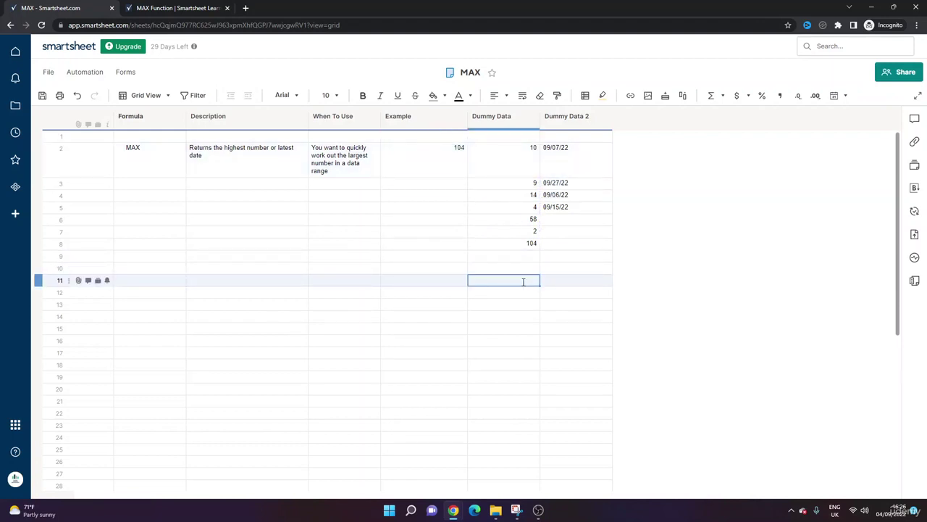
pyautogui.write('500')
pyautogui.press('Return')
# - Edit the MAX formula in row 2 of the Example column so it references the entire Dummy Data column
pyautogui.click(444, 162)
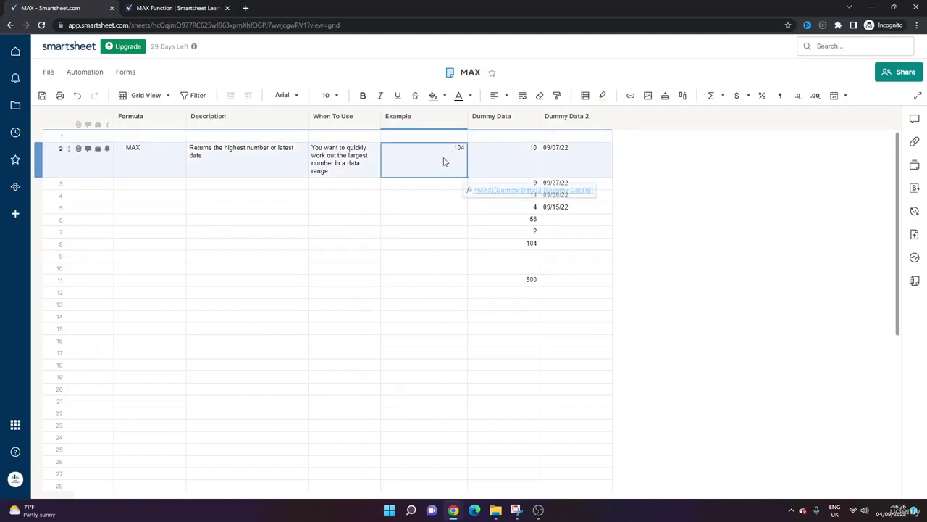
pyautogui.doubleClick(453, 150)
pyautogui.click(453, 148)
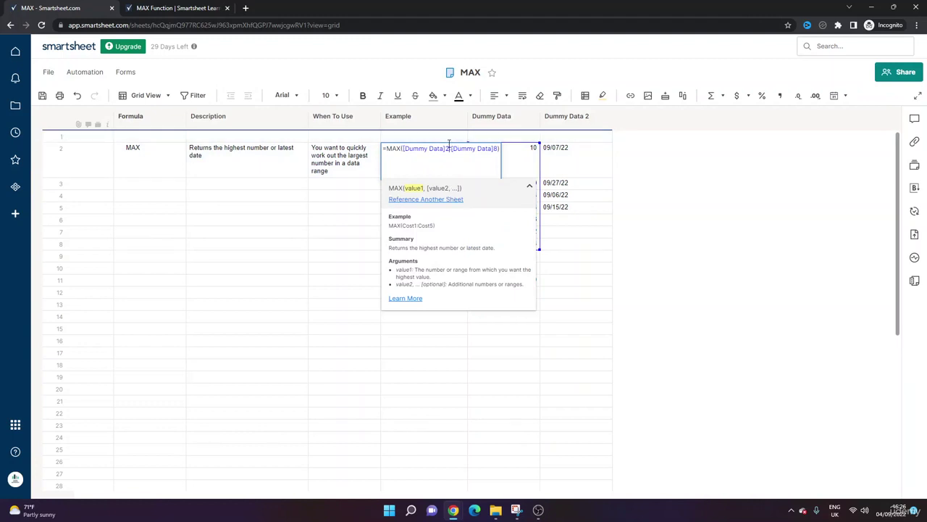
pyautogui.press('BackSpace')
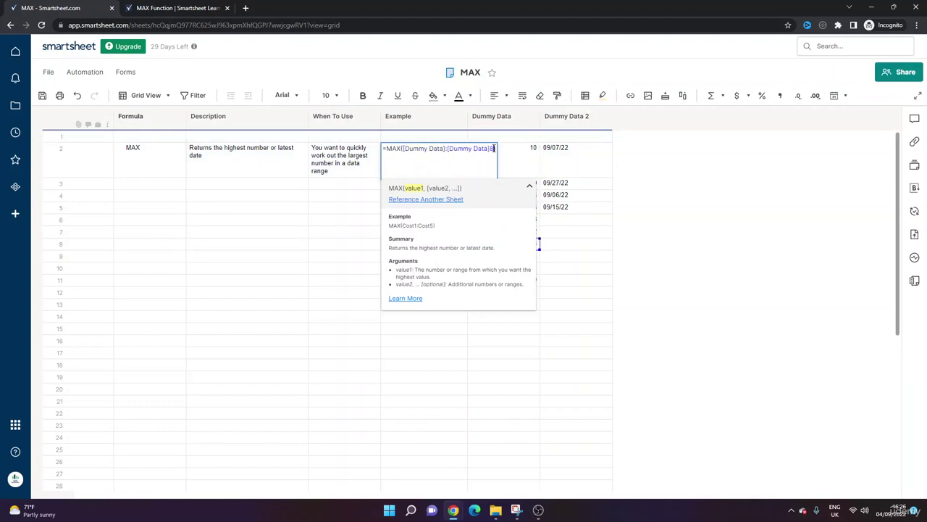
pyautogui.press('BackSpace')
pyautogui.write('11')
pyautogui.press('Return')
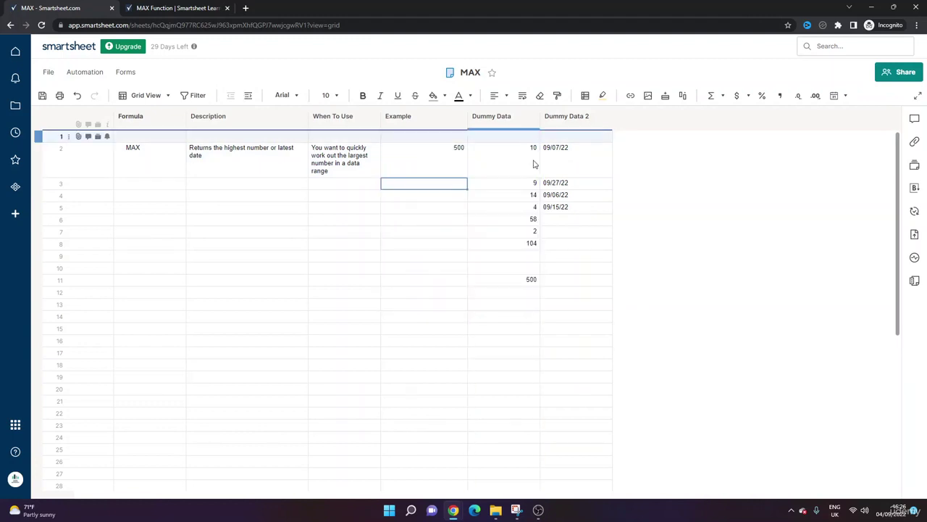
# - Clear the MAX formula from row 2 of the Example column
pyautogui.click(463, 170)
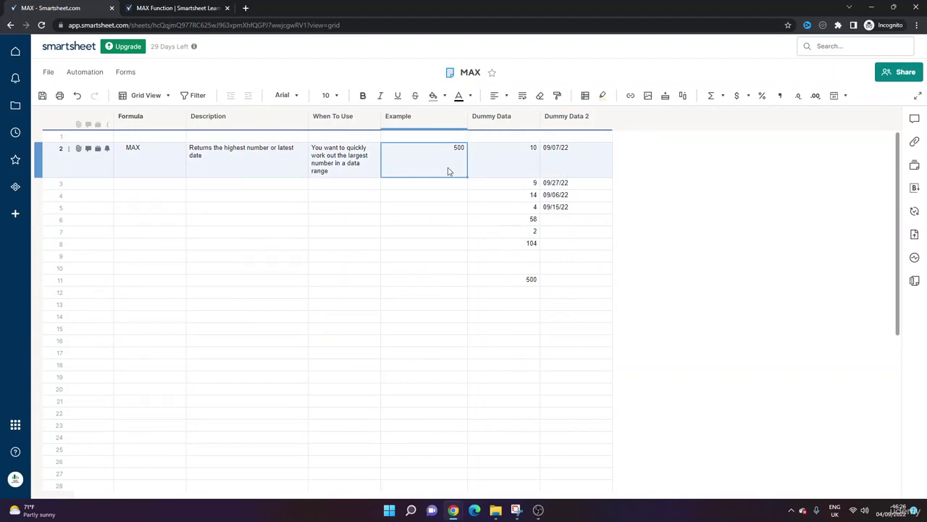
pyautogui.press('Delete')
# - Check the column type of Dummy Data 2 in its column properties and leave them unedited
pyautogui.click(572, 231)
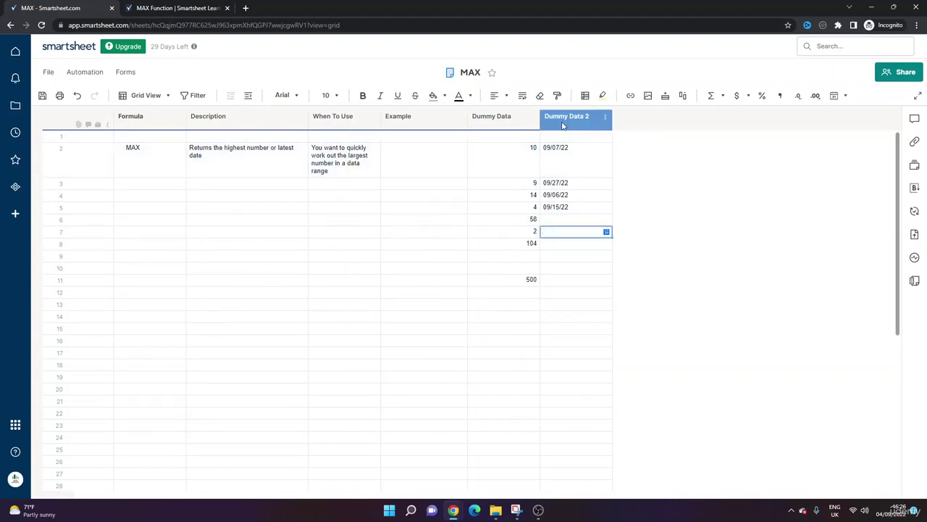
pyautogui.click(605, 117)
pyautogui.click(617, 357)
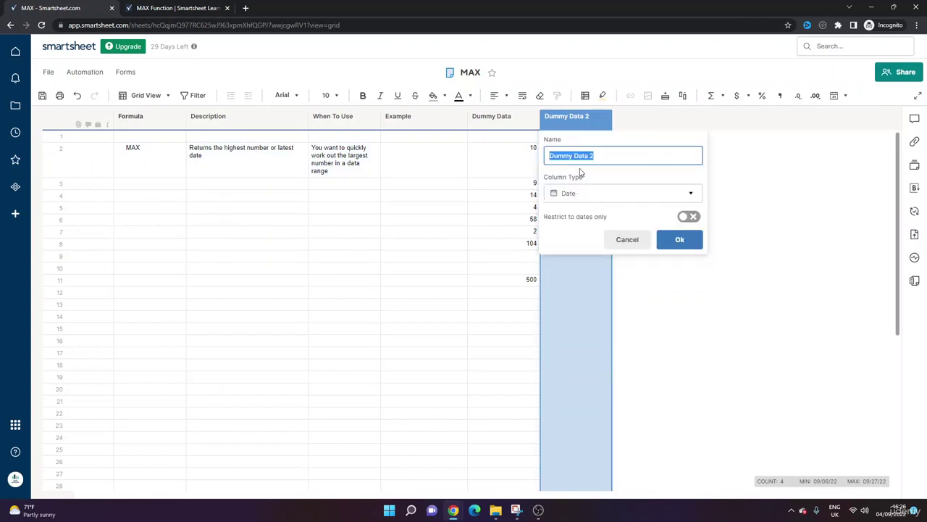
pyautogui.click(635, 245)
# - Change the Example column's type to Date
pyautogui.click(459, 117)
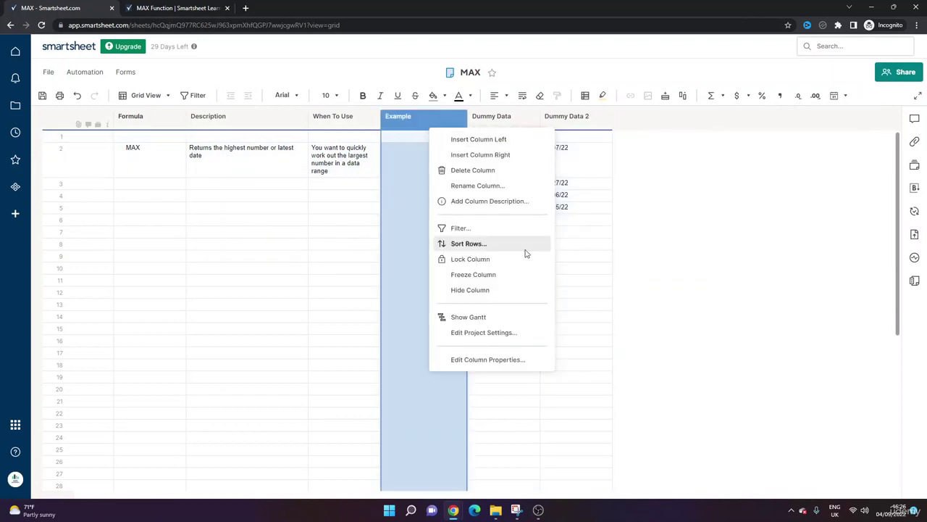
pyautogui.click(503, 358)
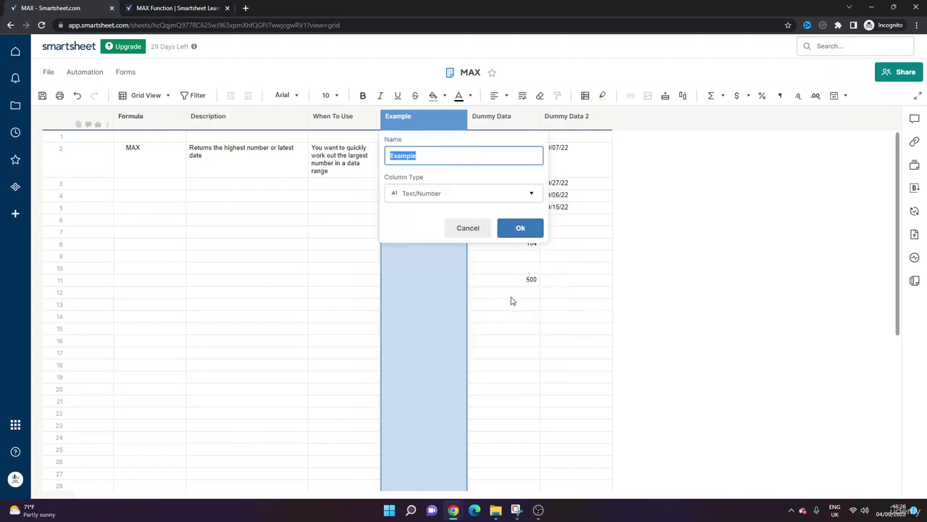
pyautogui.click(439, 197)
pyautogui.click(429, 229)
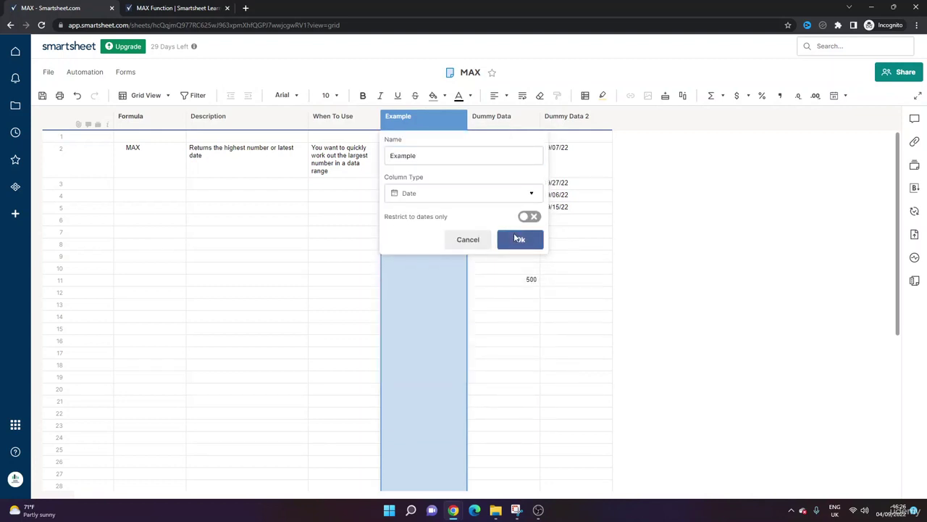
pyautogui.click(514, 232)
# - Enter a MAX formula in row 2 of the Example column covering the Dummy Data 2 dates in rows 2 to 5
pyautogui.click(428, 174)
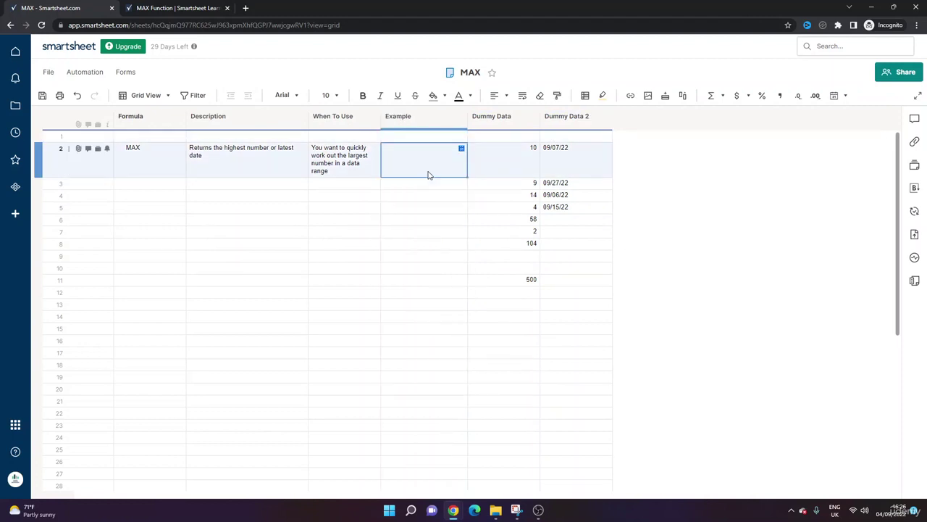
pyautogui.write('=MAX(')
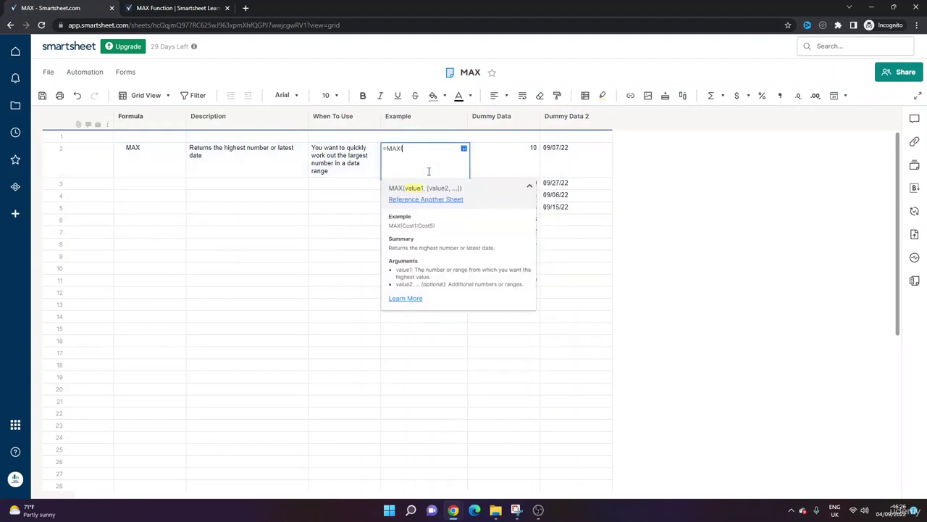
pyautogui.moveTo(570, 150); pyautogui.dragTo(570, 209)
pyautogui.press('Return')
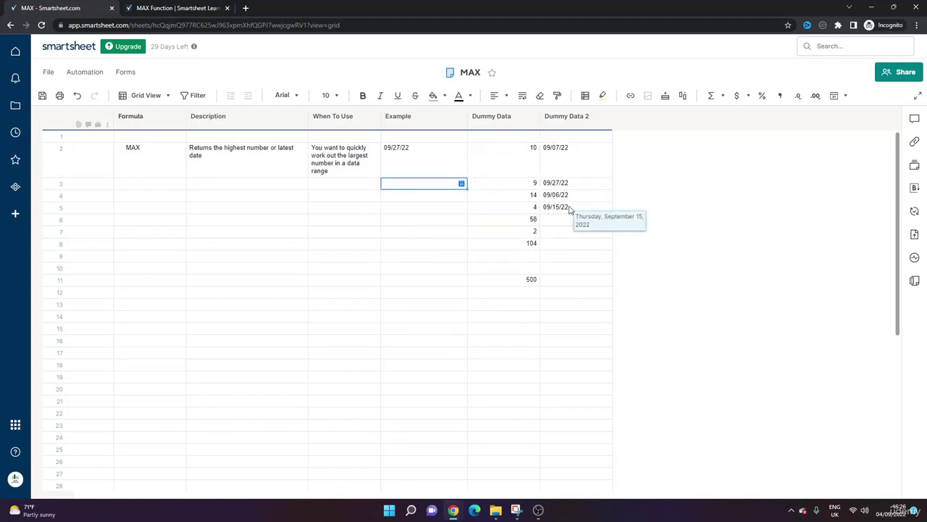
pyautogui.click(413, 166)
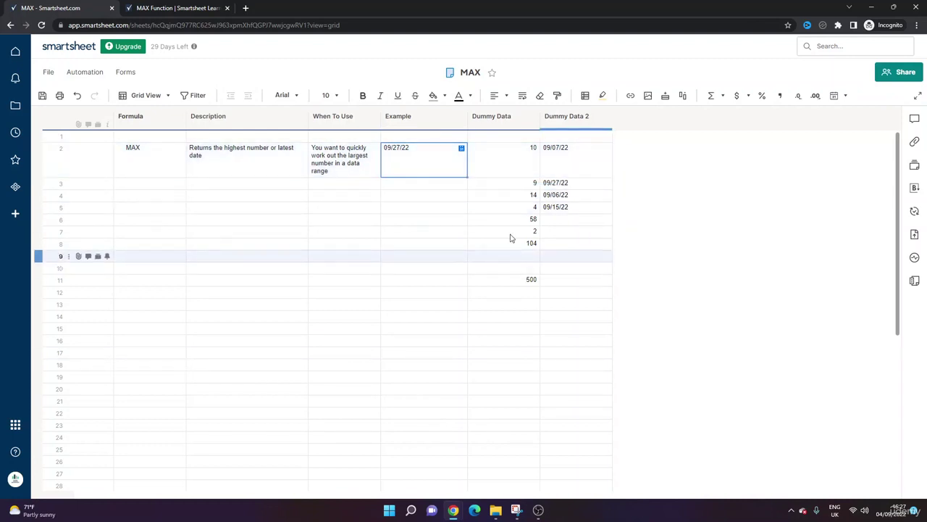
pyautogui.click(442, 197)
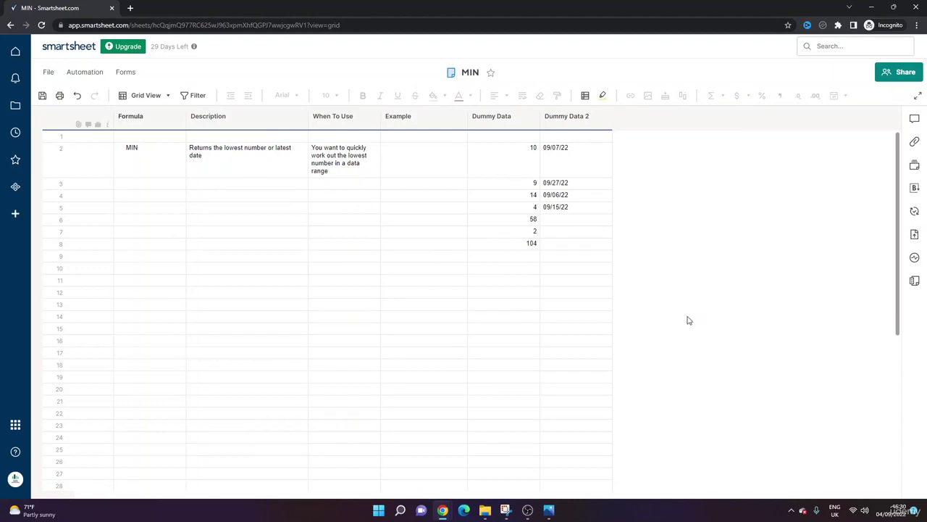
# - Replace the word "latest" with "earliest" in the MIN description in row 2
pyautogui.click(263, 163)
pyautogui.click(285, 149)
pyautogui.doubleClick(283, 148)
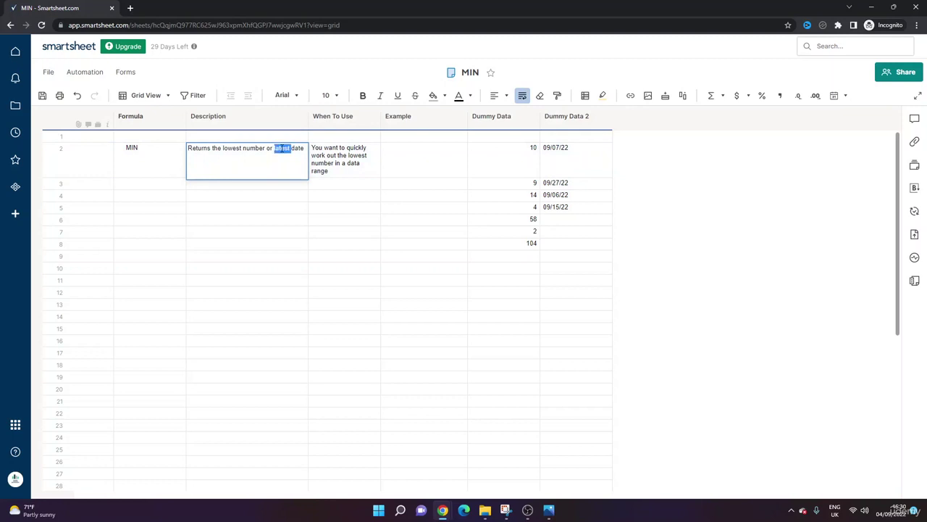
pyautogui.write('earliest')
pyautogui.press('Return')
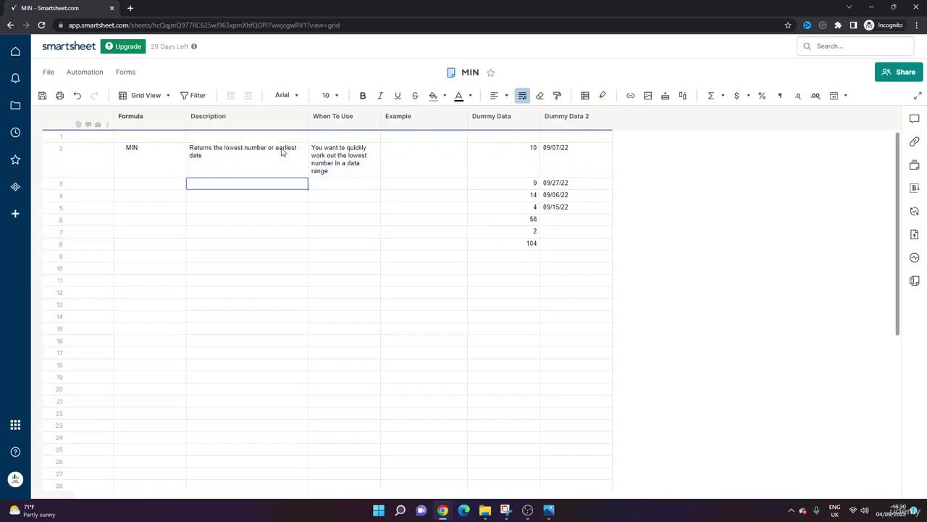
# - Enter the formula =MIN([Dummy Data]2:[Dummy Data]8) in row 2 of the Example column
pyautogui.click(413, 166)
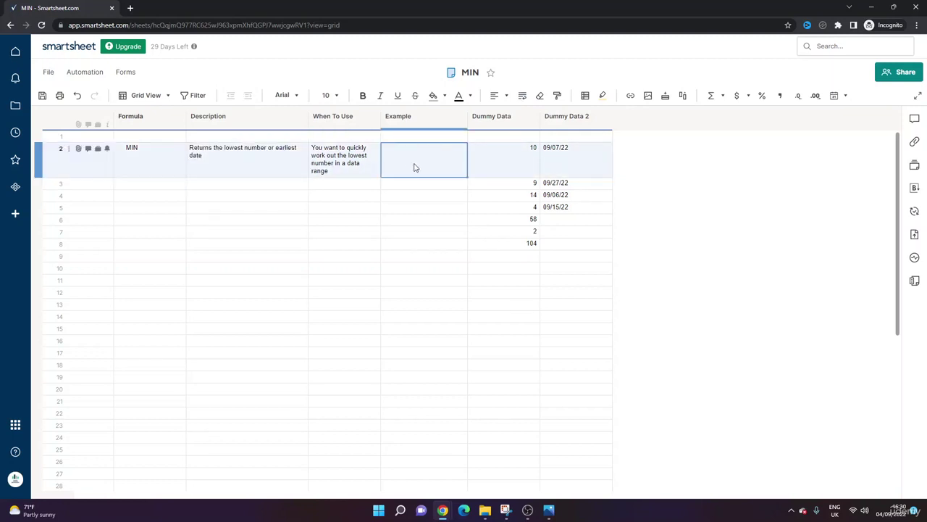
pyautogui.write('=MIN(')
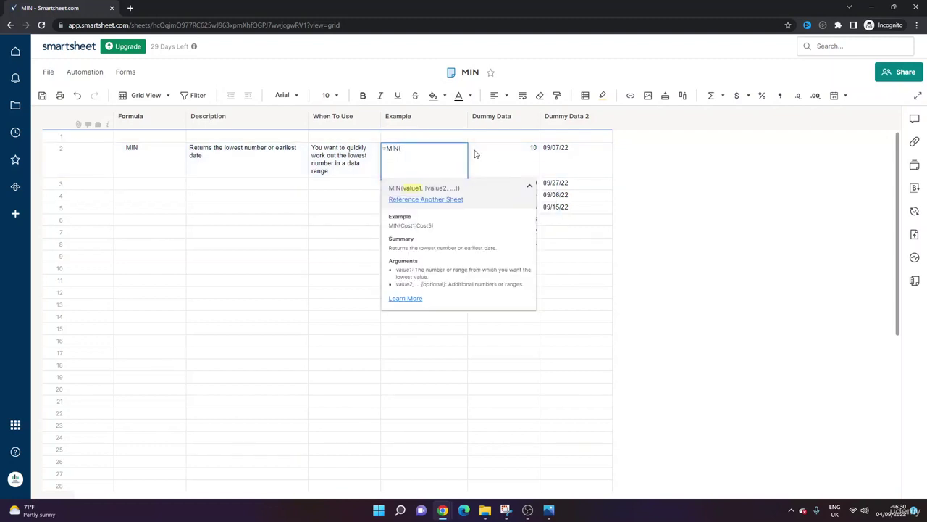
pyautogui.moveTo(505, 157); pyautogui.dragTo(520, 244)
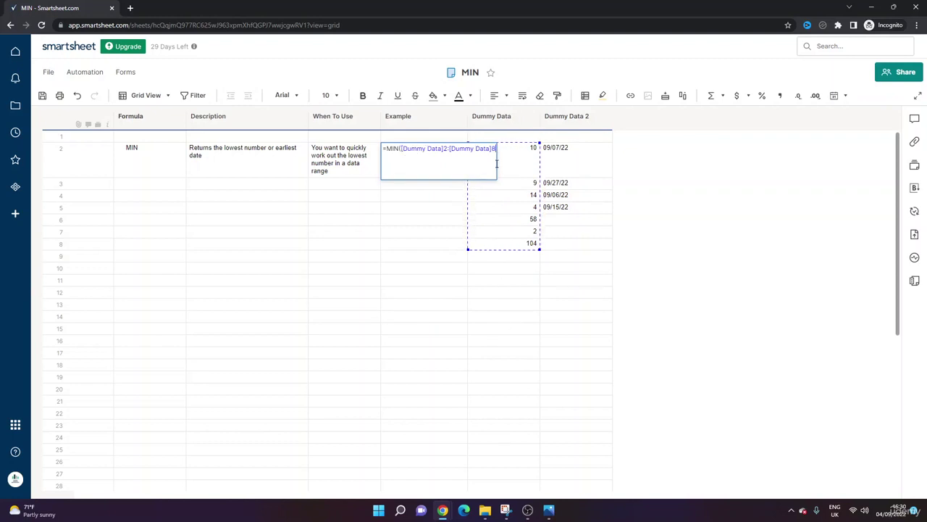
pyautogui.write(')')
pyautogui.press('Return')
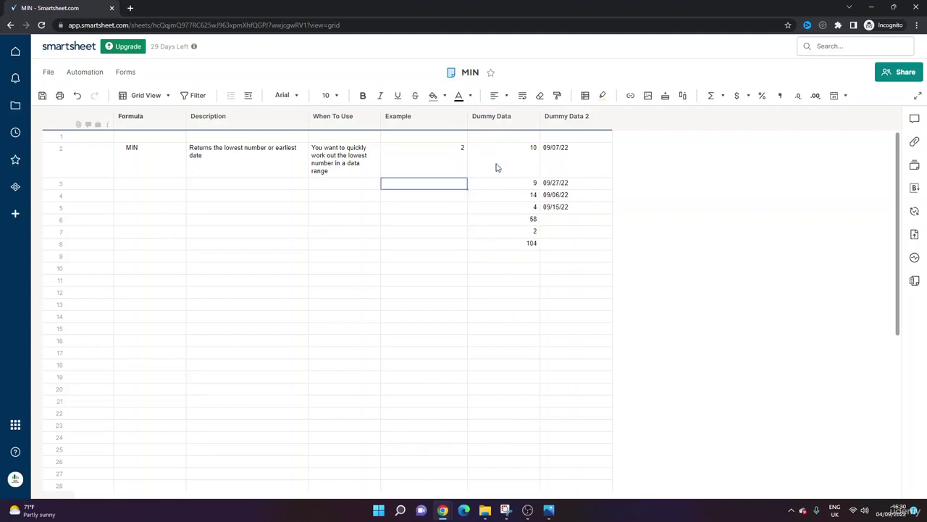
pyautogui.click(462, 174)
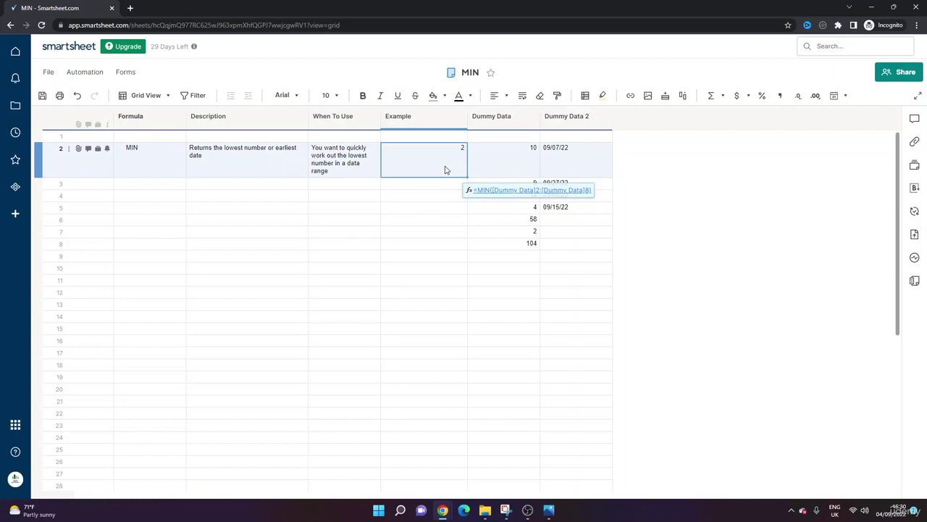
# - Set the MIN sheet's Example column to the Date type
pyautogui.click(423, 124)
pyautogui.click(483, 360)
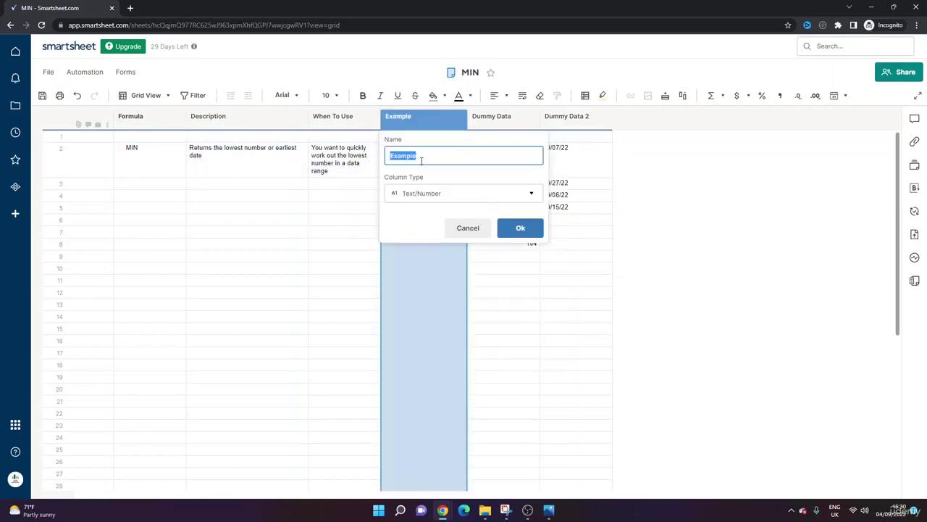
pyautogui.click(425, 195)
pyautogui.click(429, 226)
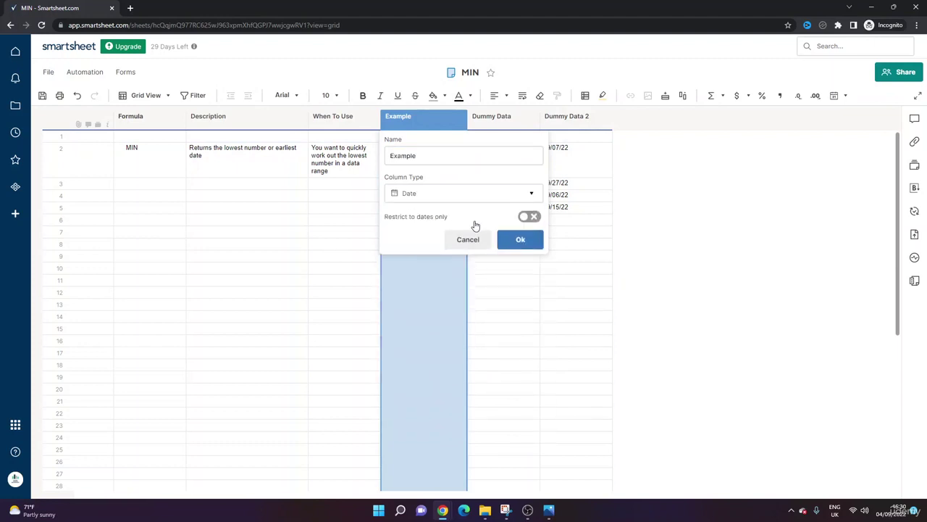
pyautogui.click(517, 239)
# - Enter a MIN formula in row 2 of the Example column covering the Dummy Data 2 dates in rows 2 to 5
pyautogui.click(419, 158)
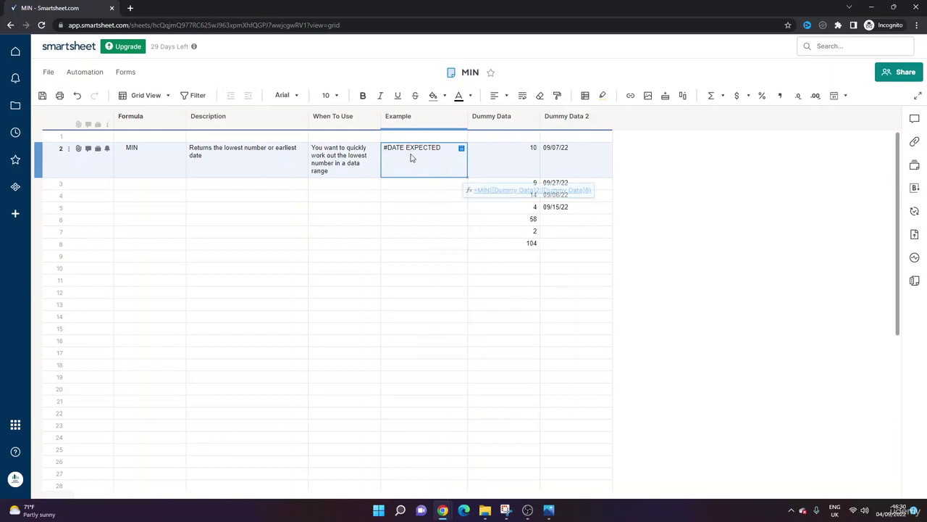
pyautogui.write('=M')
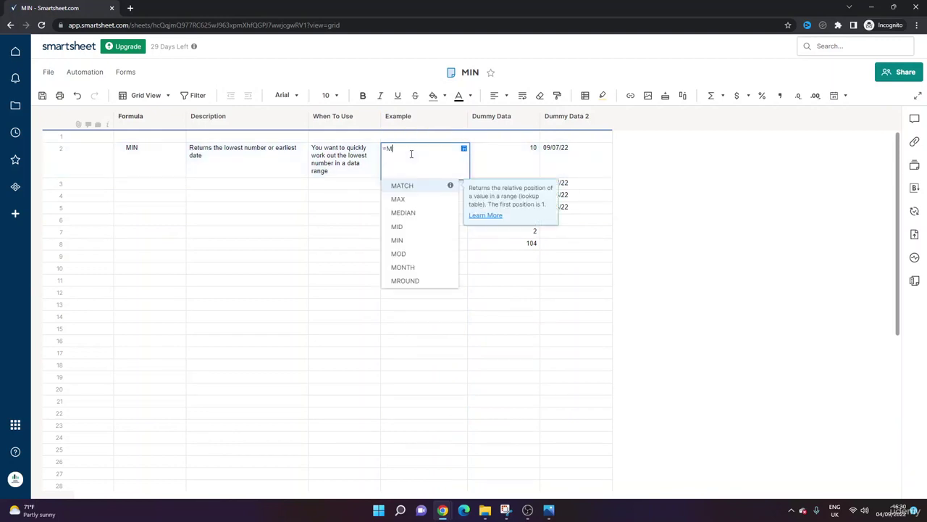
pyautogui.write('IN(')
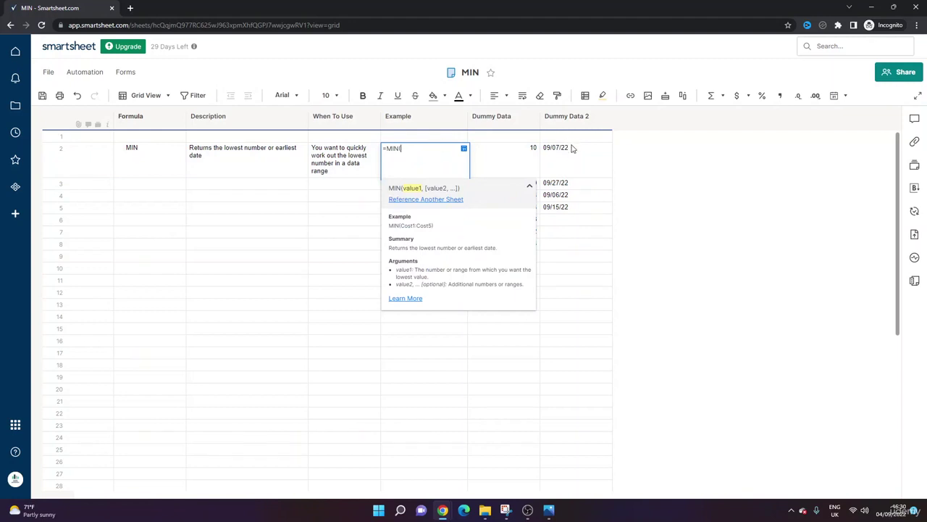
pyautogui.click(575, 155)
pyautogui.moveTo(579, 186); pyautogui.dragTo(584, 208)
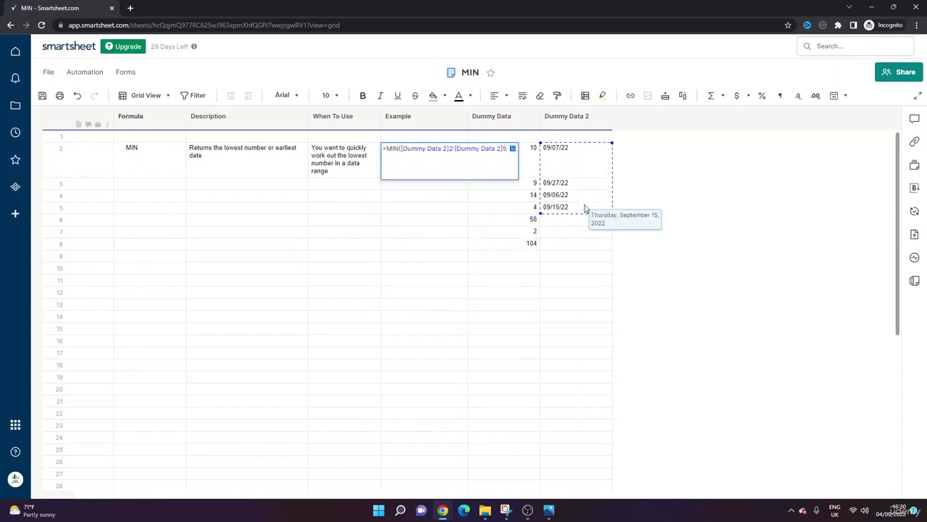
pyautogui.press('Return')
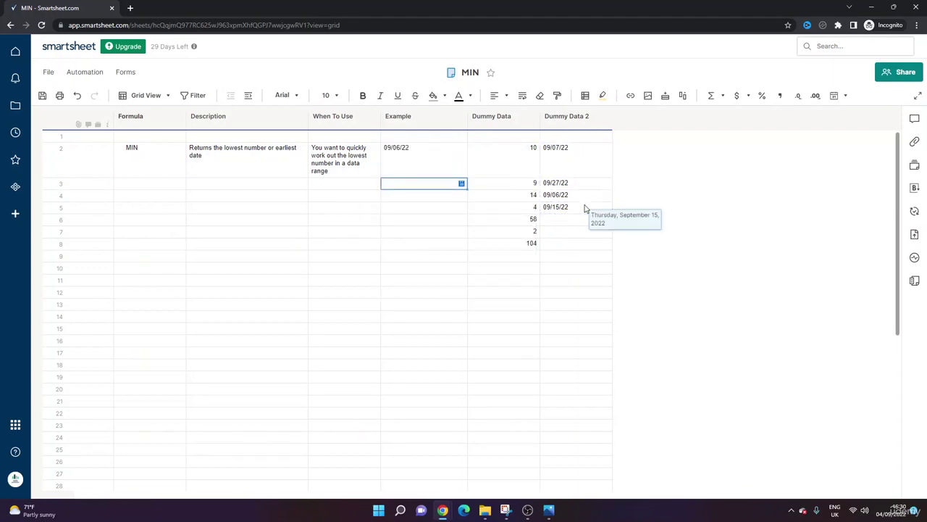
pyautogui.click(398, 161)
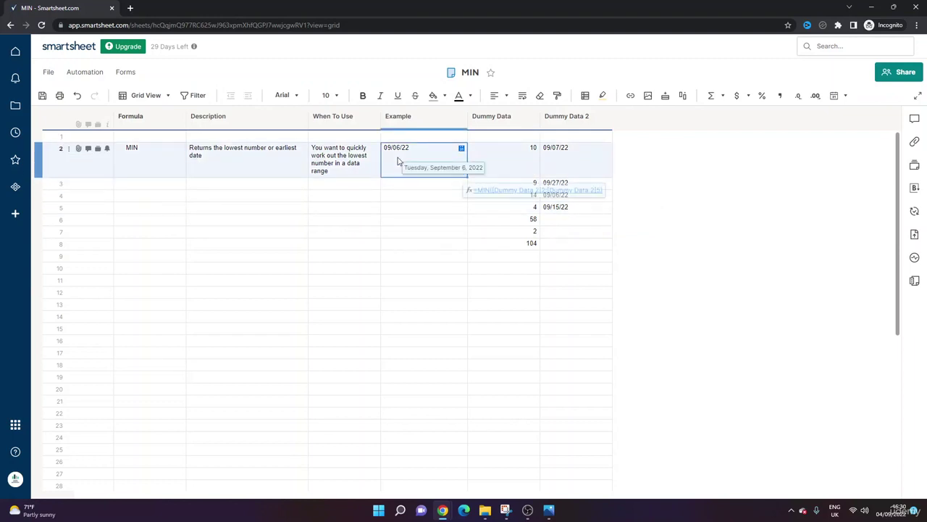
pyautogui.click(436, 206)
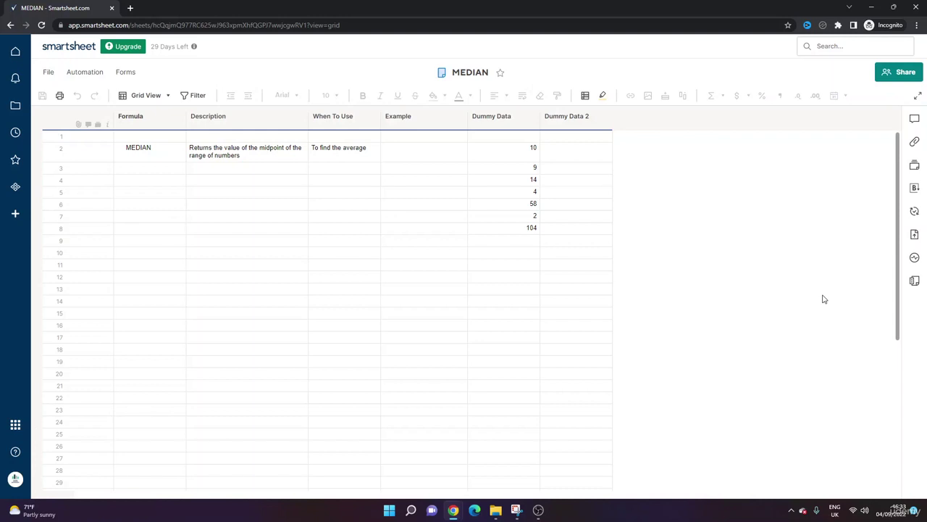
# - Enter the formula =MEDIAN([Dummy Data]2:[Dummy Data]8) in row 2 of the Example column
pyautogui.moveTo(528, 153); pyautogui.dragTo(523, 229)
pyautogui.click(435, 150)
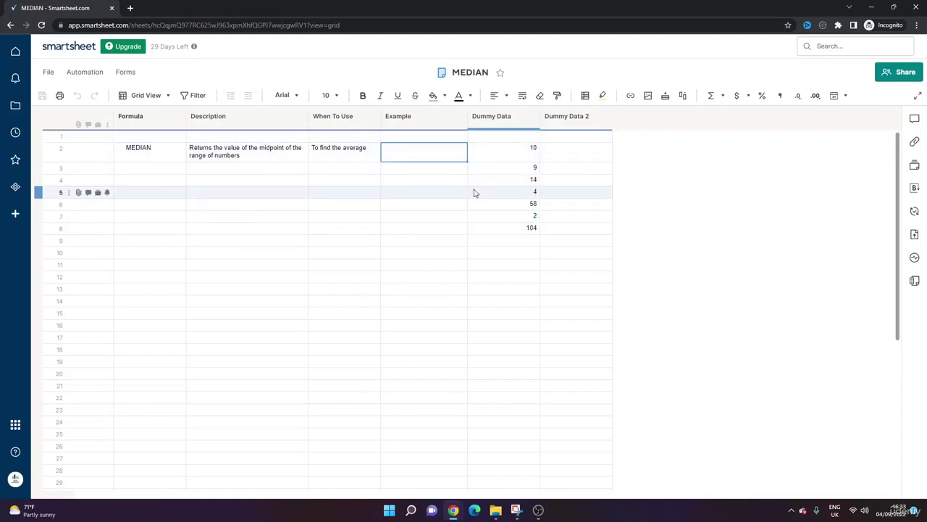
pyautogui.press('F2')
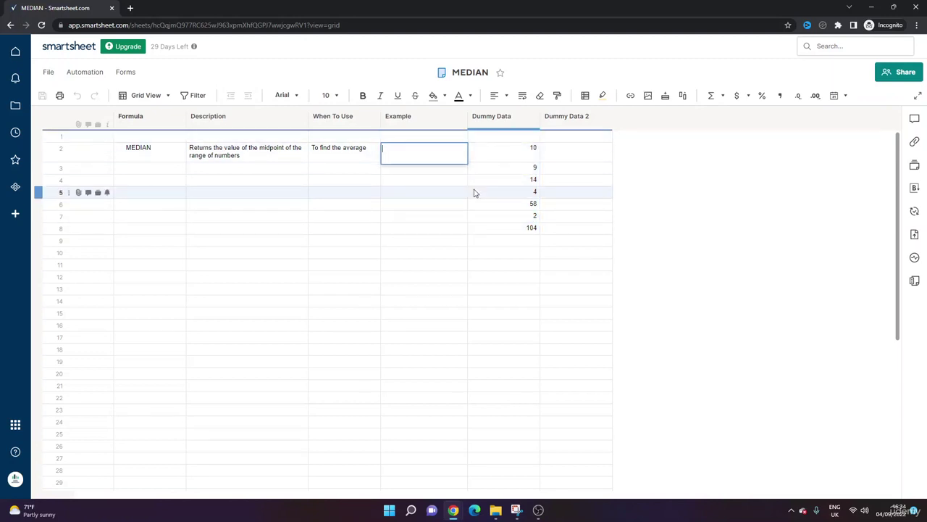
pyautogui.write('=MEDIAN(')
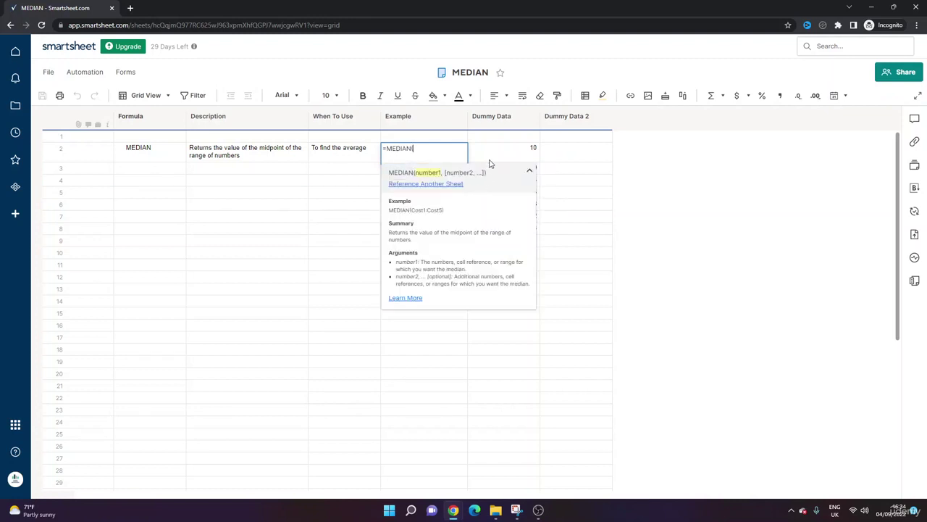
pyautogui.moveTo(487, 152); pyautogui.dragTo(485, 227)
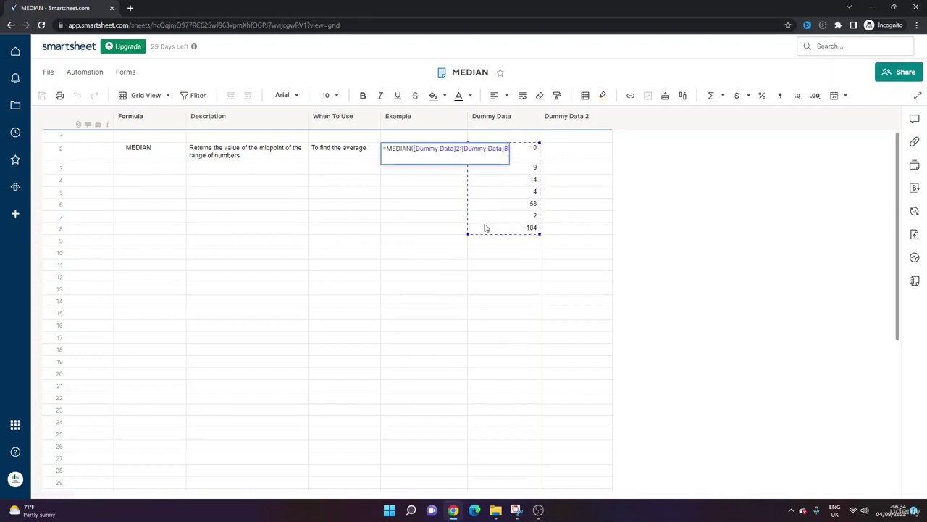
pyautogui.write(')')
pyautogui.press('Return')
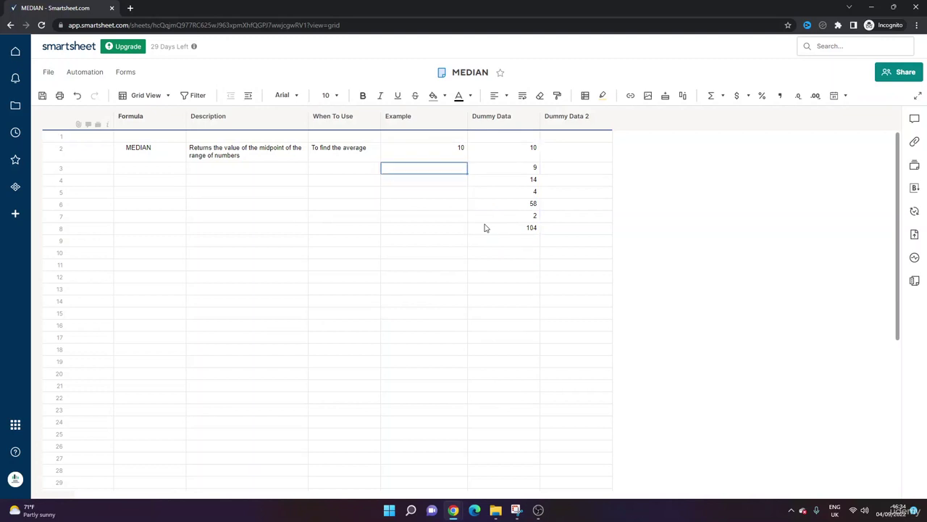
# - Remove the row numbers from the MEDIAN formula in row 2 so it references the whole Dummy Data column
pyautogui.click(463, 152)
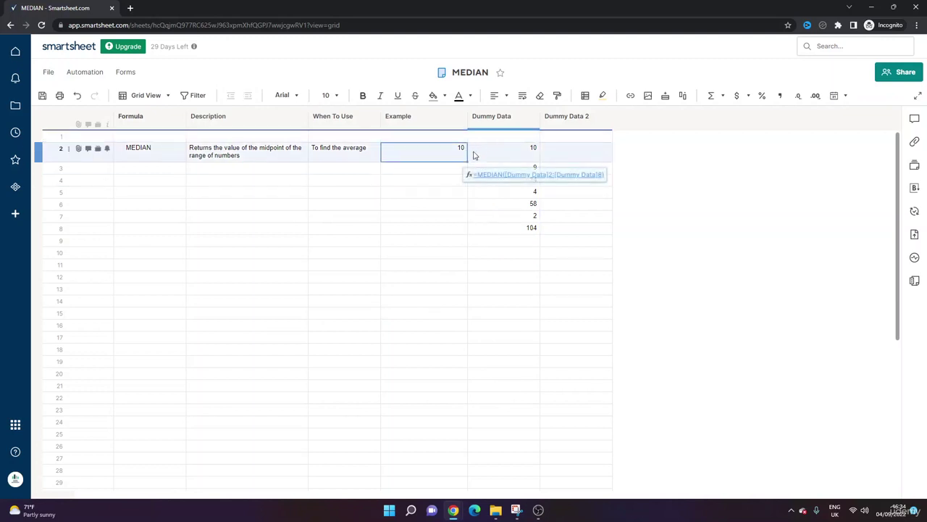
pyautogui.click(466, 155)
pyautogui.click(460, 149)
pyautogui.press('BackSpace')
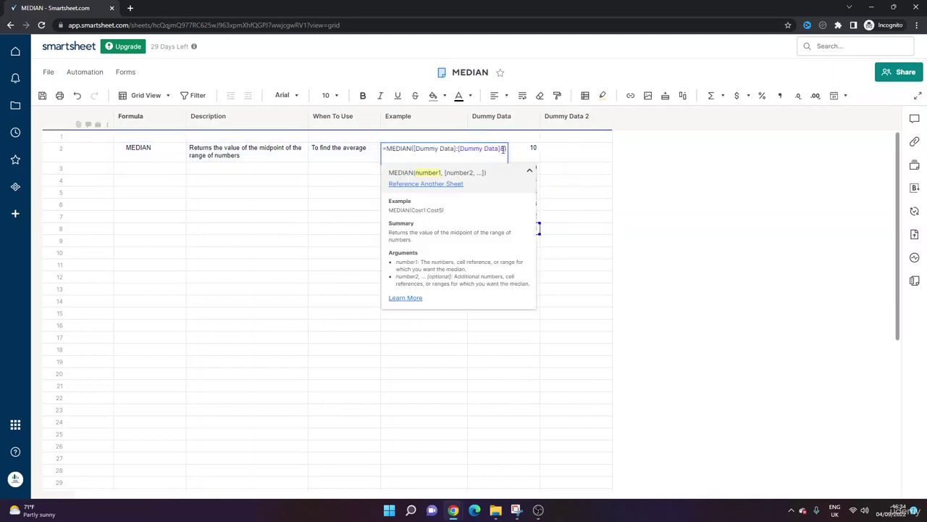
pyautogui.click(507, 149)
pyautogui.press('Return')
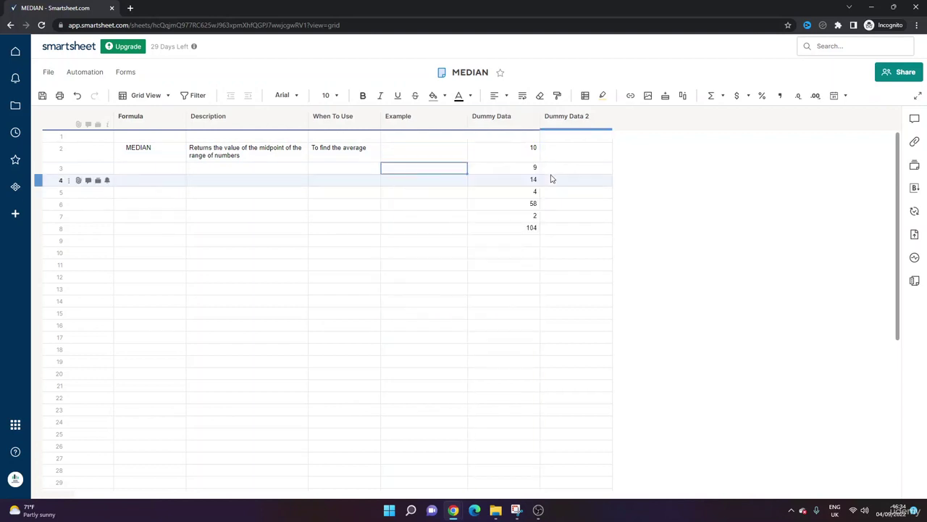
# - Add the values 80, 125, 300 and 500 to rows 10 to 13 of the Dummy Data column
pyautogui.click(522, 251)
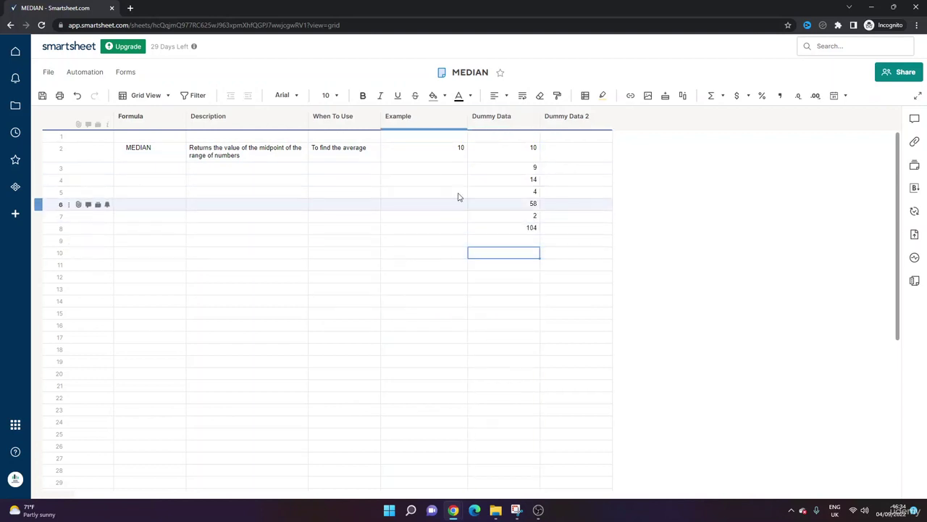
pyautogui.write('80')
pyautogui.press('Return')
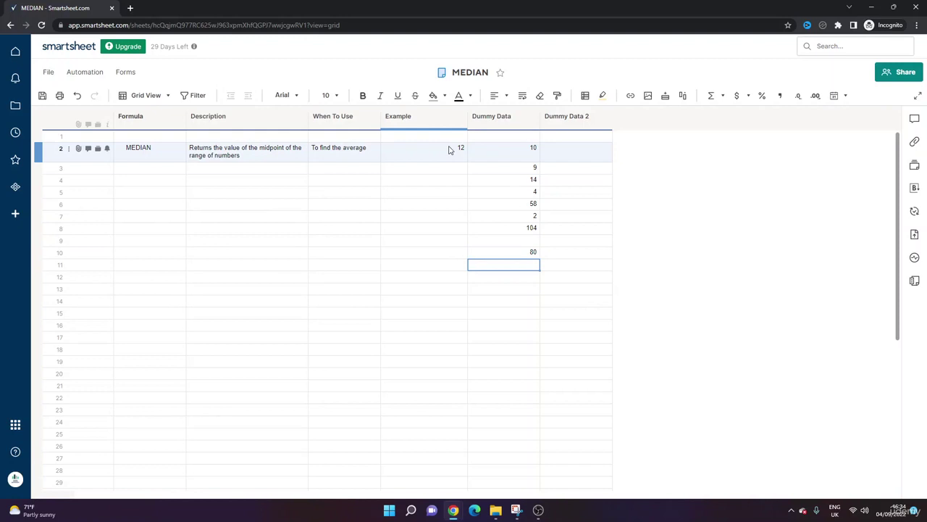
pyautogui.write('125')
pyautogui.press('Return')
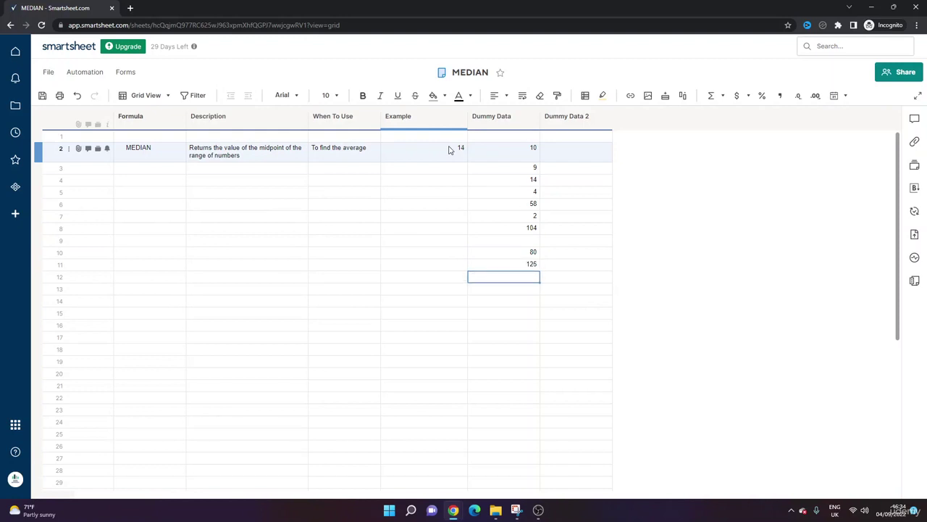
pyautogui.write('300')
pyautogui.press('Return')
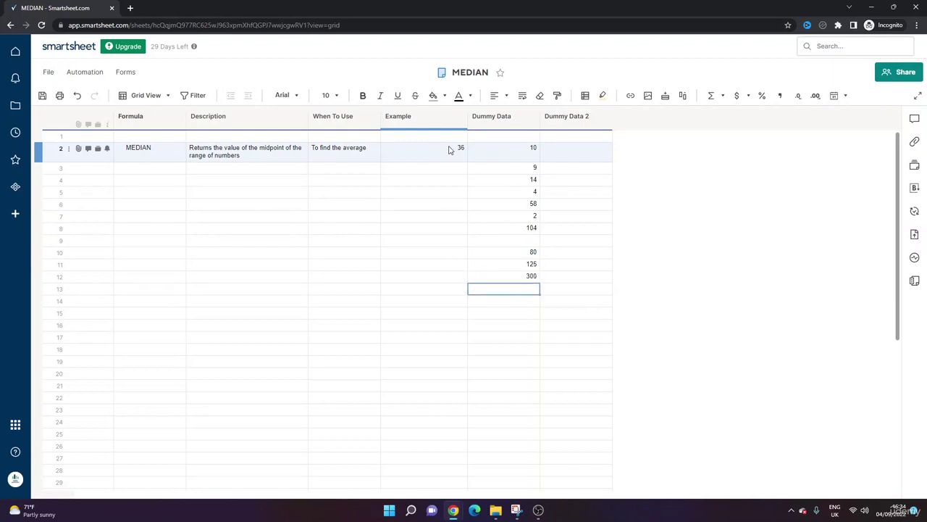
pyautogui.write('500')
pyautogui.press('Return')
# - Enter 10000 in row 16, 75 in row 15 and 65 in row 14 of the Dummy Data column
pyautogui.press('Down')
pyautogui.press('Down')
pyautogui.write('10000')
pyautogui.press('Return')
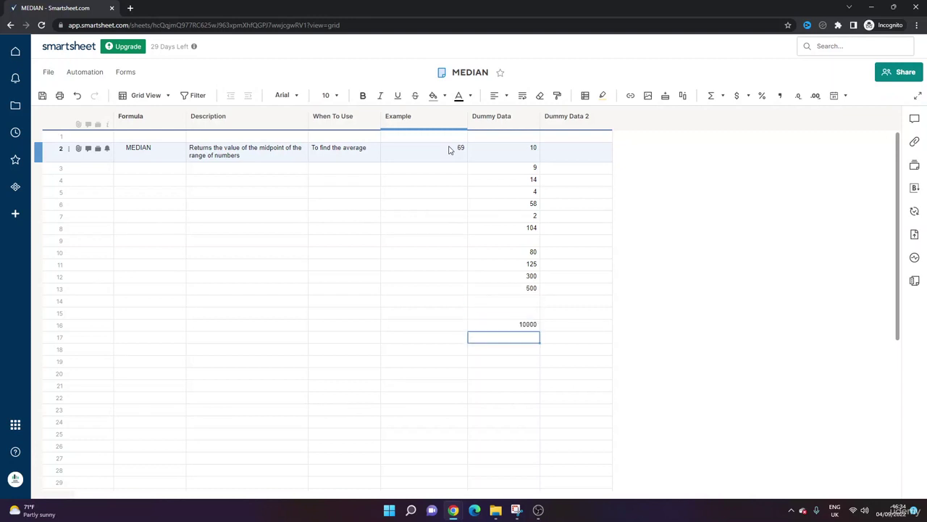
pyautogui.press('Up')
pyautogui.press('Up')
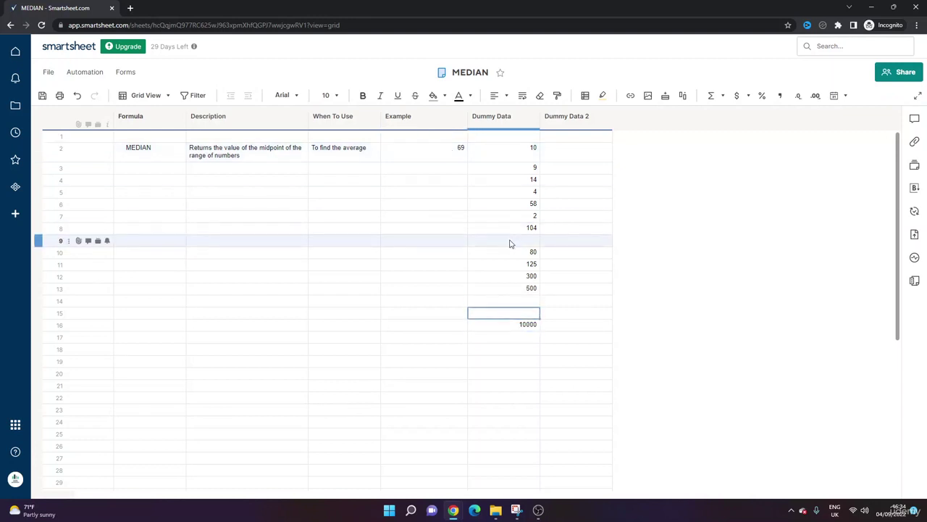
pyautogui.write('75')
pyautogui.press('Return')
pyautogui.press('Up')
pyautogui.press('Up')
pyautogui.write('65')
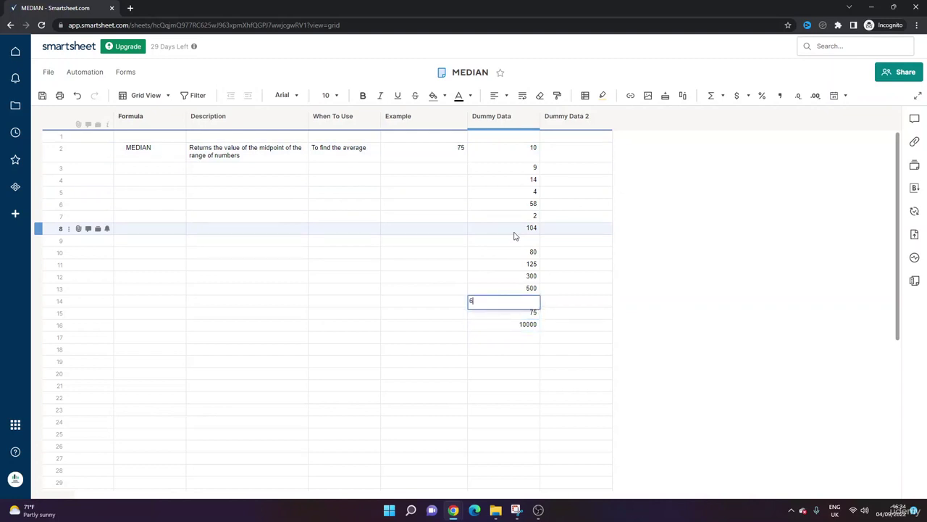
pyautogui.press('Return')
# - Fill the empty row 9 of the Dummy Data column with the value 1
pyautogui.click(526, 240)
pyautogui.write('1')
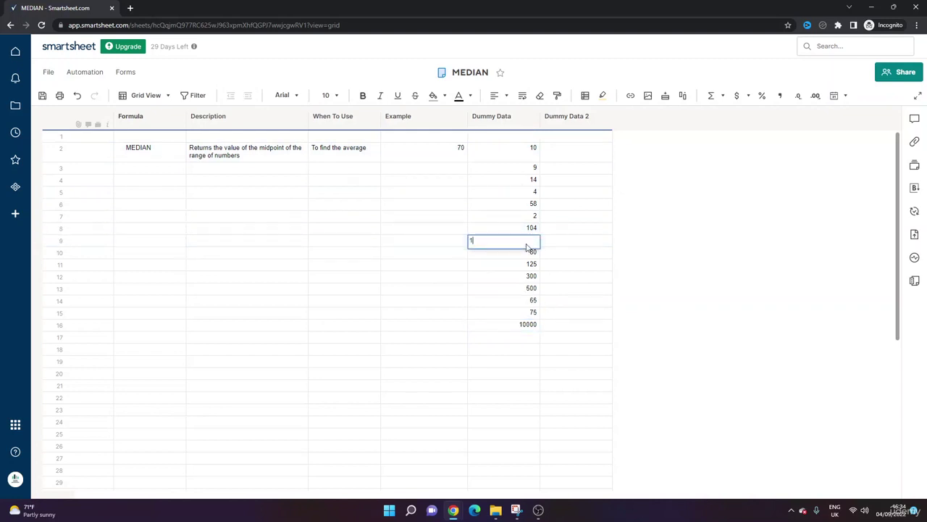
pyautogui.press('Return')
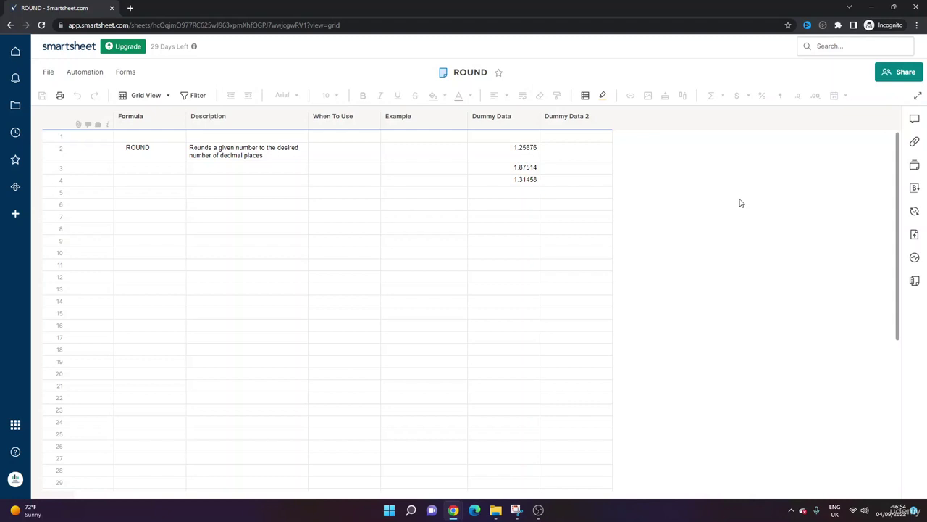
# - Enter a ROUND formula in row 2 of the Example column that rounds the same row's Dummy Data value to 1 decimal place
pyautogui.click(404, 155)
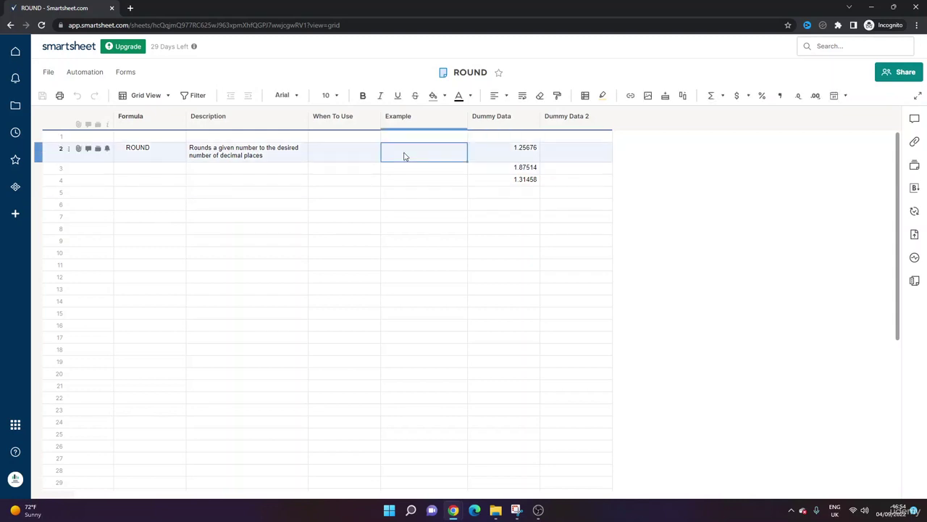
pyautogui.moveTo(506, 159); pyautogui.dragTo(513, 186)
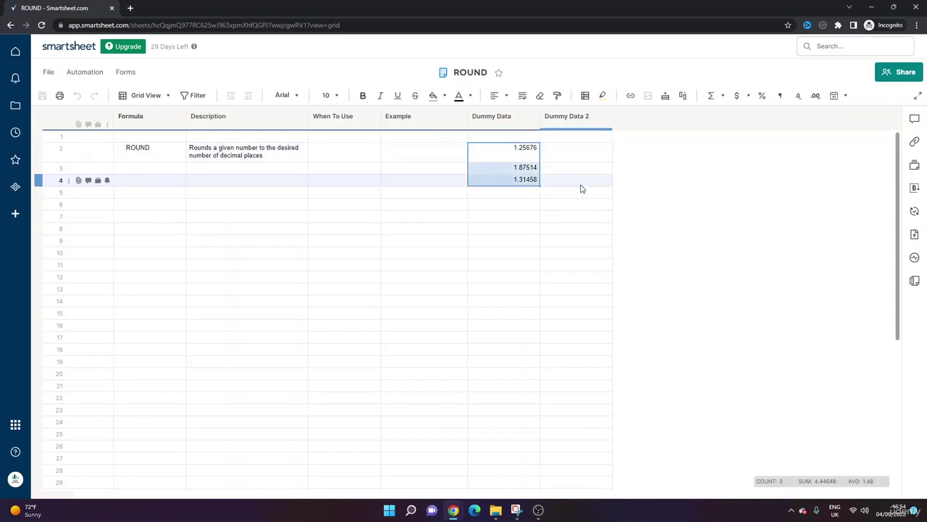
pyautogui.click(428, 148)
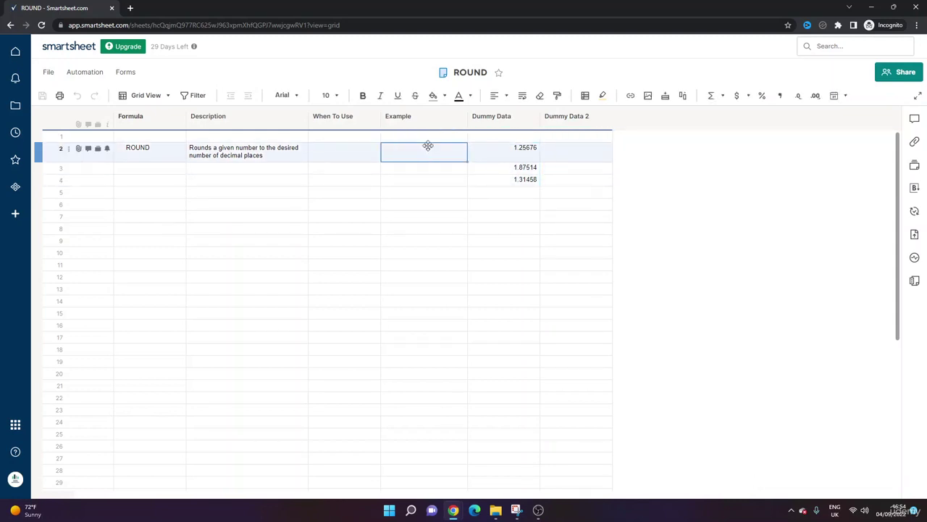
pyautogui.write('=')
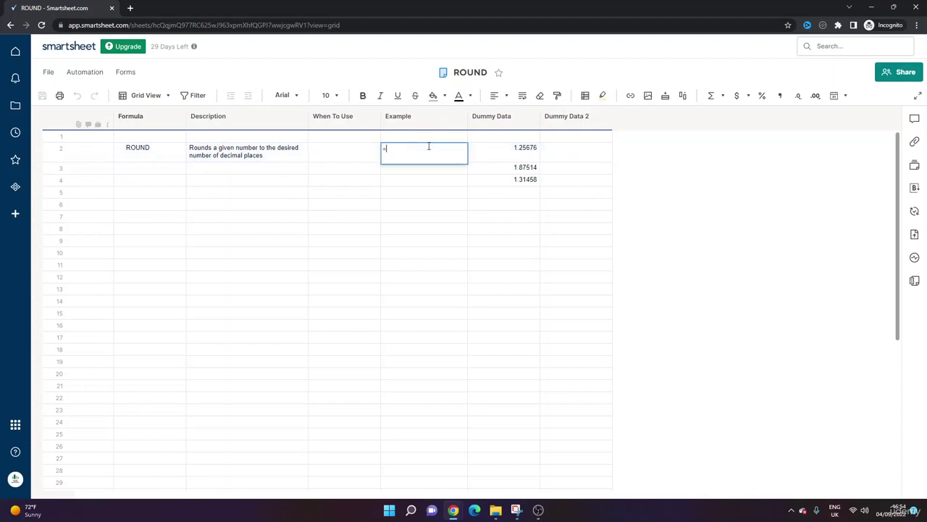
pyautogui.write('round')
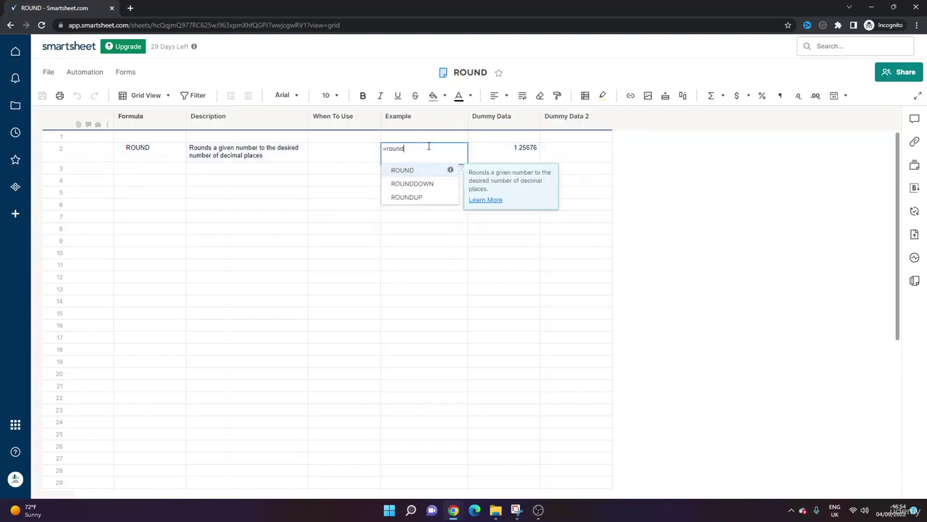
pyautogui.press('BackSpace')
pyautogui.press('BackSpace')
pyautogui.press('BackSpace')
pyautogui.press('BackSpace')
pyautogui.press('BackSpace')
pyautogui.write('ROUND(')
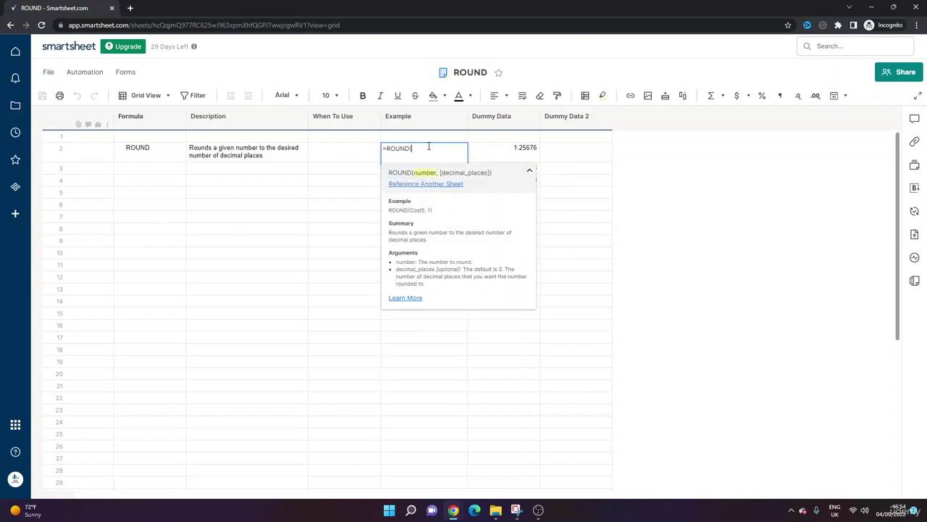
pyautogui.click(528, 152)
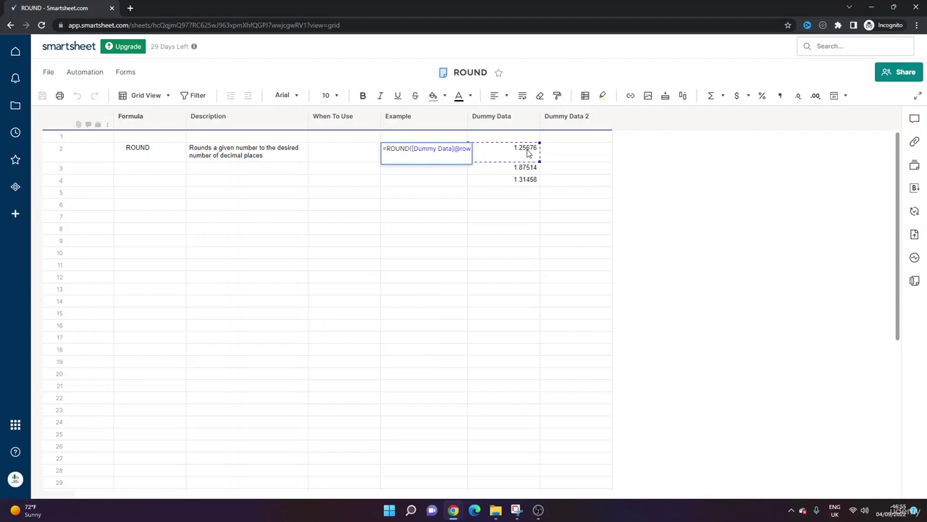
pyautogui.write(',')
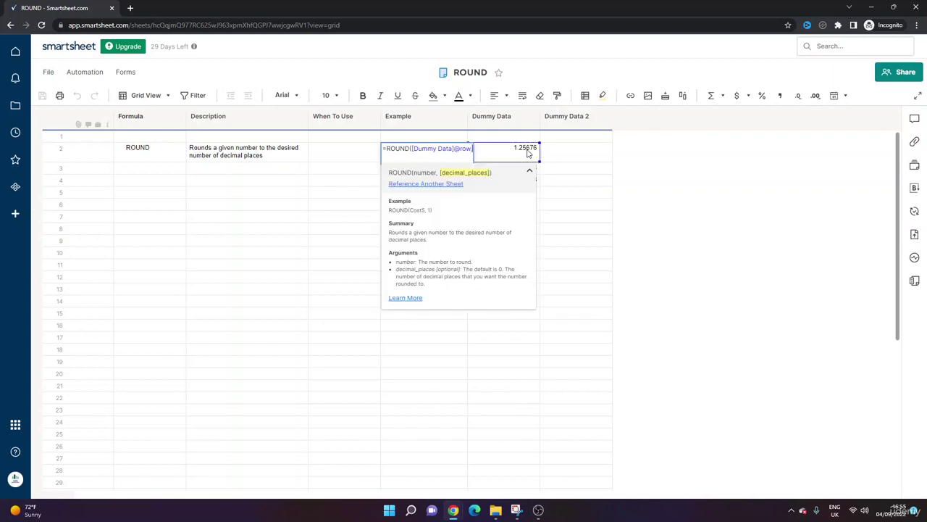
pyautogui.write('1')
pyautogui.press('Return')
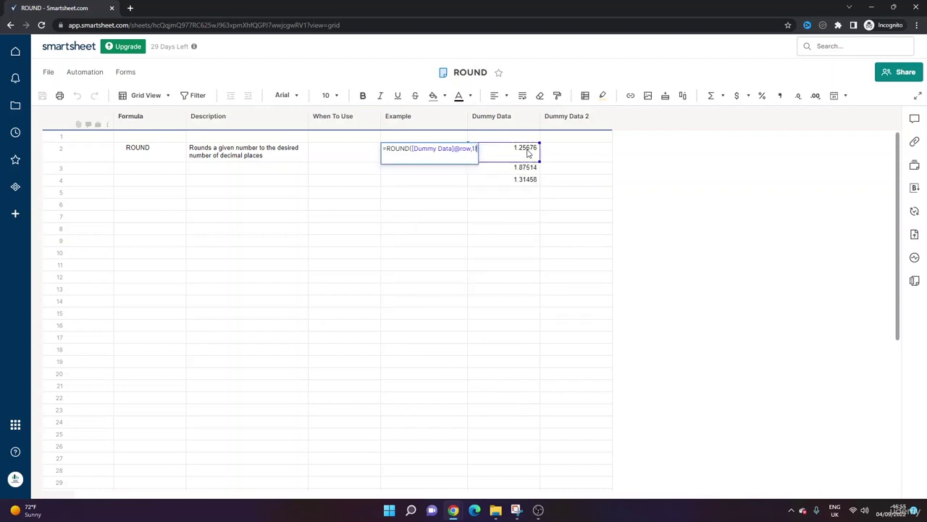
# - Fill the ROUND formula from row 2 of the Example column down to rows 3 and 4
pyautogui.click(466, 154)
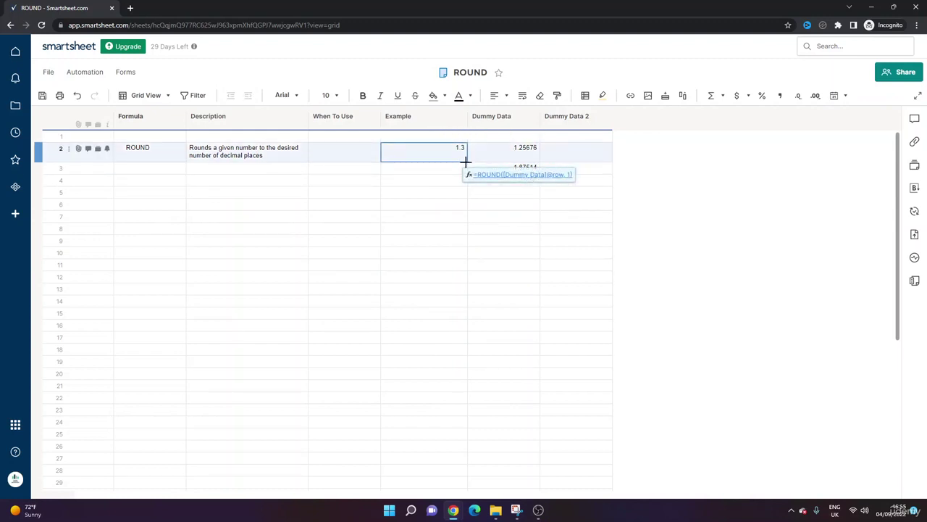
pyautogui.moveTo(466, 161); pyautogui.dragTo(468, 183)
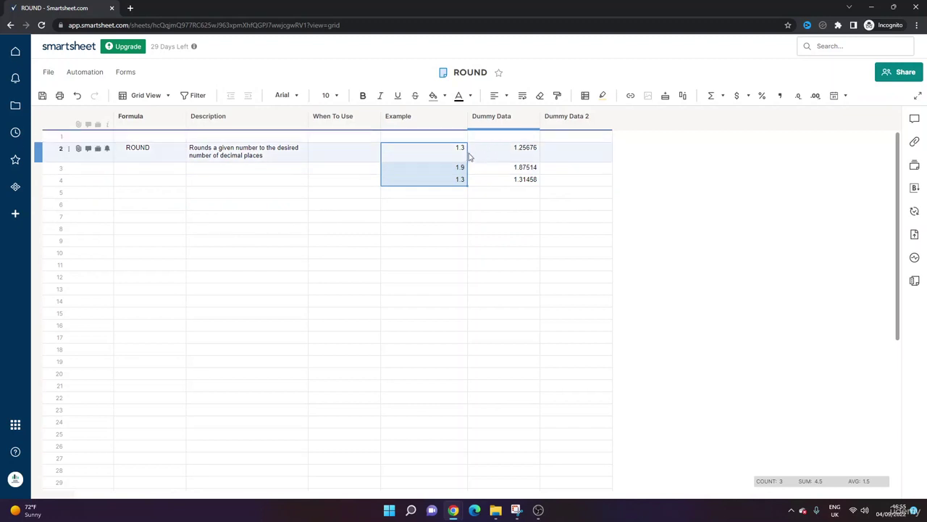
# - Change the ROUND formula in row 3 of the Example column to round to 2 decimal places
pyautogui.click(462, 168)
pyautogui.click(462, 168)
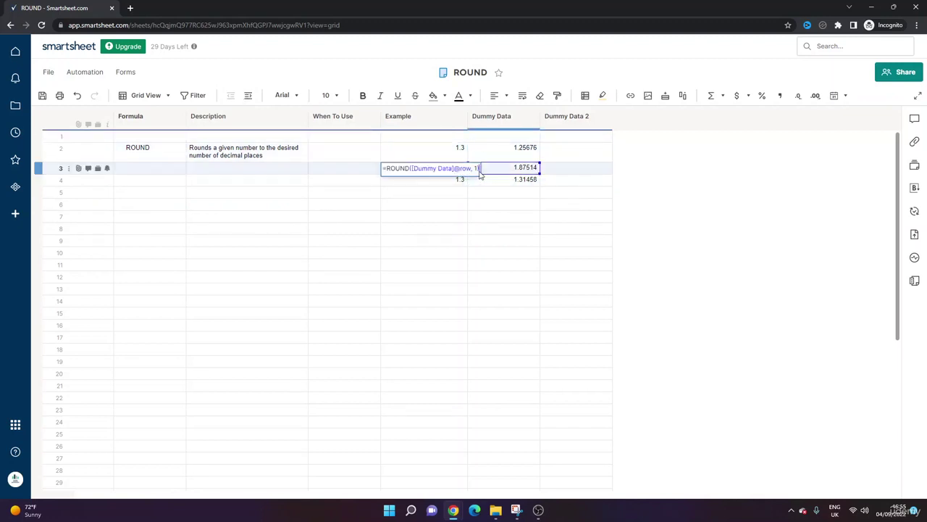
pyautogui.click(478, 169)
pyautogui.press('BackSpace')
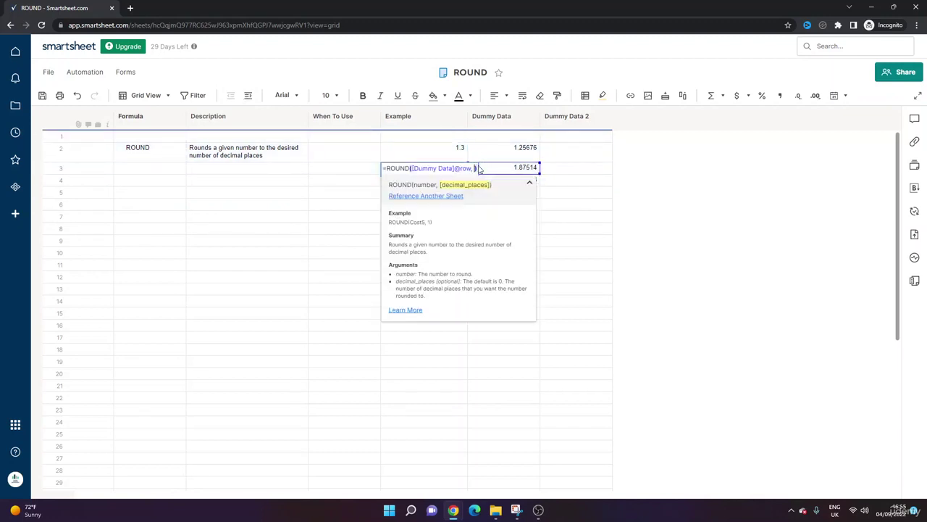
pyautogui.write('2')
pyautogui.press('Return')
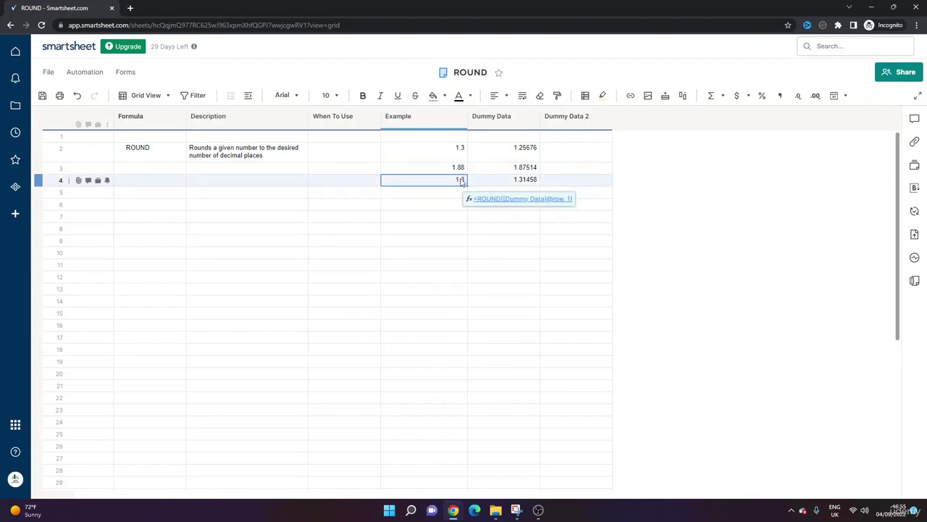
# - Change the ROUND formula in row 4 of the Example column to round to 3 decimal places
pyautogui.click(462, 181)
pyautogui.click(478, 180)
pyautogui.press('BackSpace')
pyautogui.write('3')
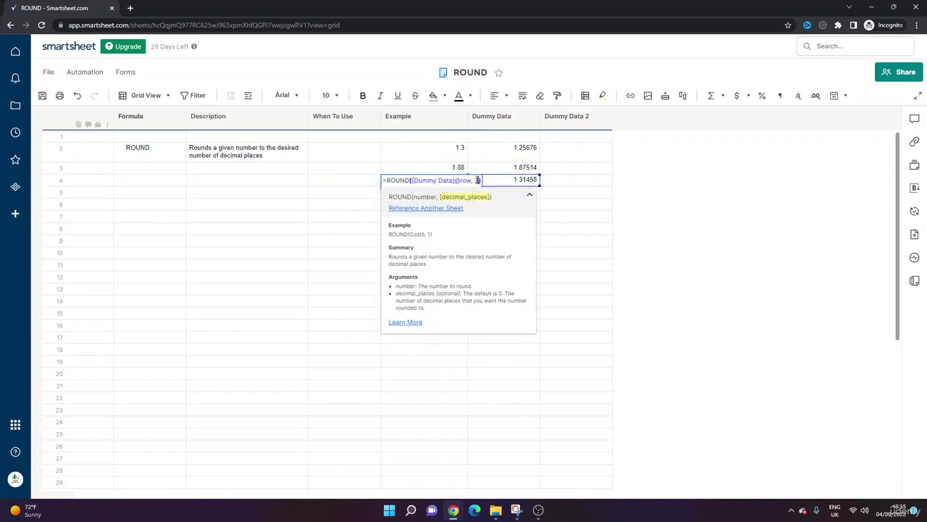
pyautogui.press('Return')
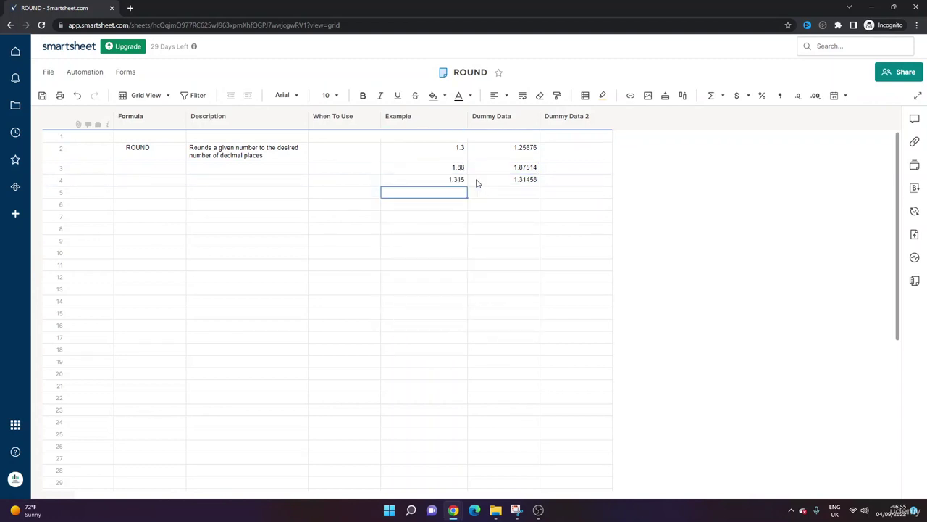
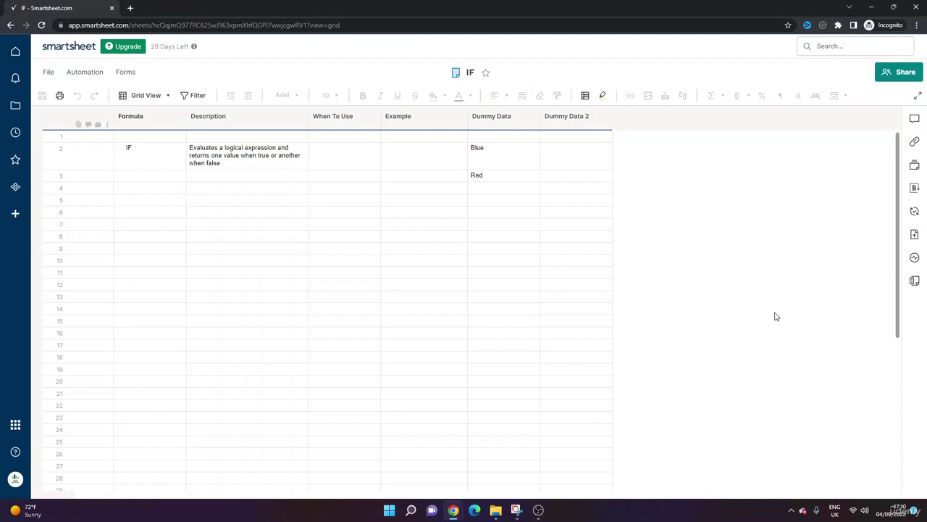
# - Enter an IF formula in Example row 2 returning "Project Complete" when the same row's Dummy Data equals "Blue", otherwise "Project Ongoing"
pyautogui.click(414, 162)
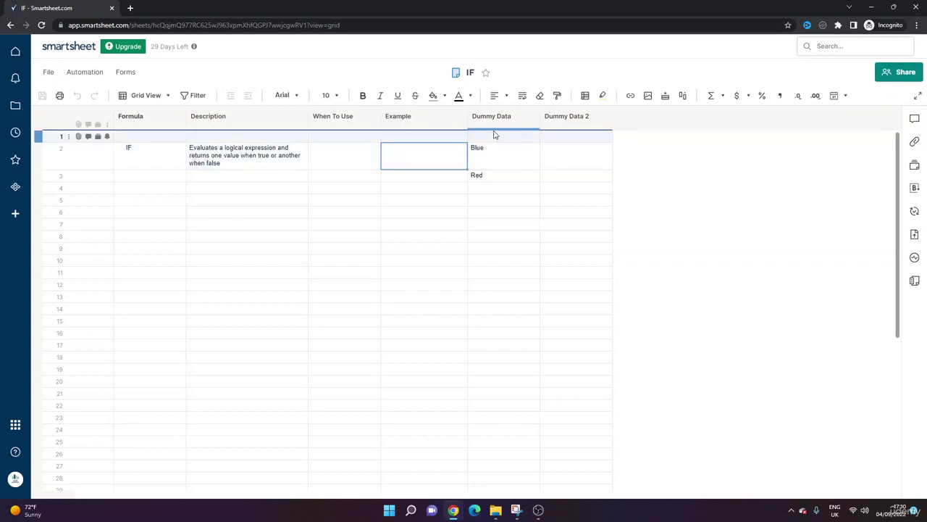
pyautogui.click(497, 153)
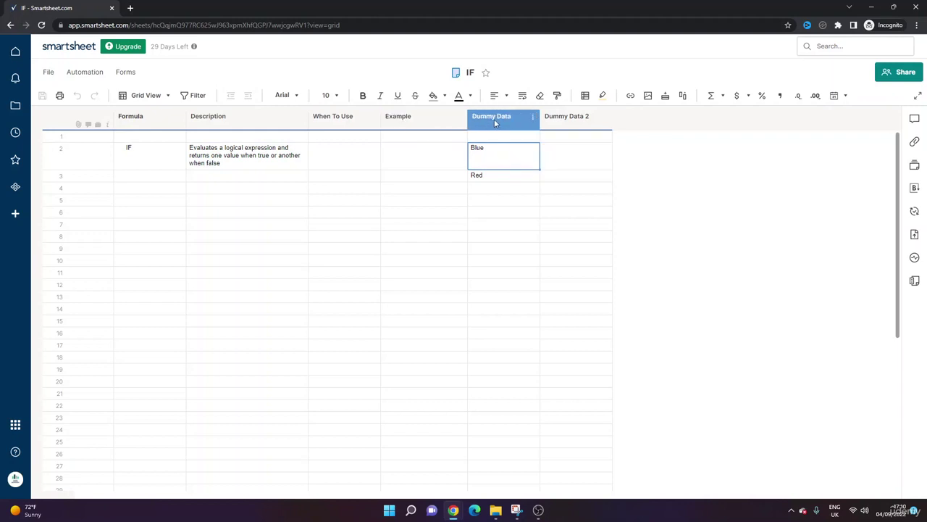
pyautogui.click(499, 176)
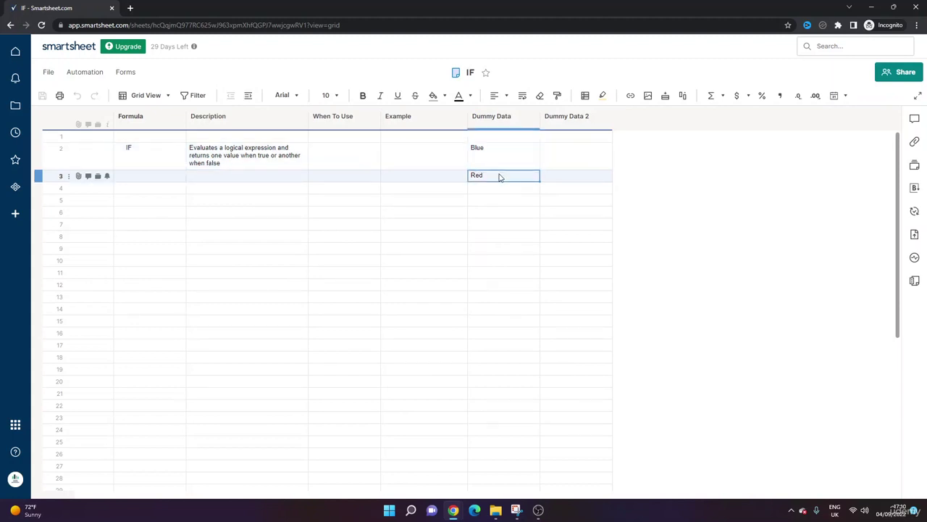
pyautogui.click(414, 156)
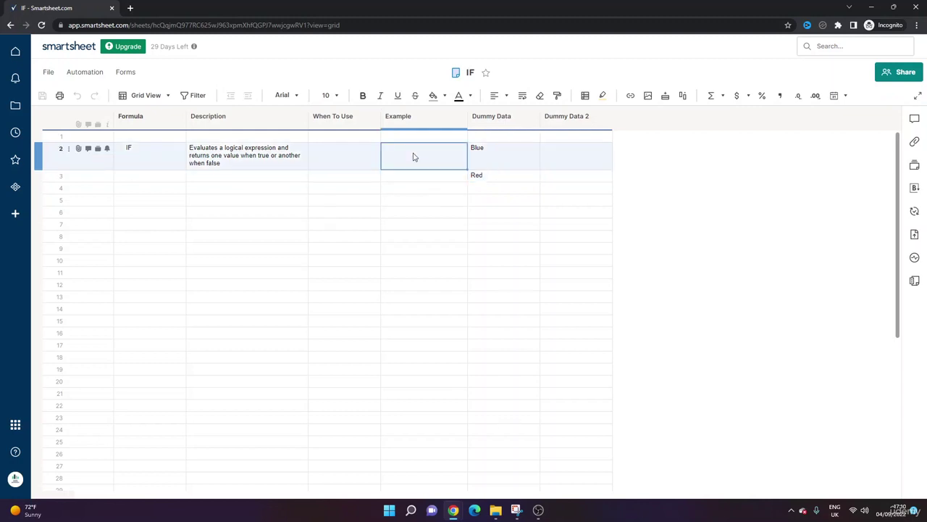
pyautogui.write('=')
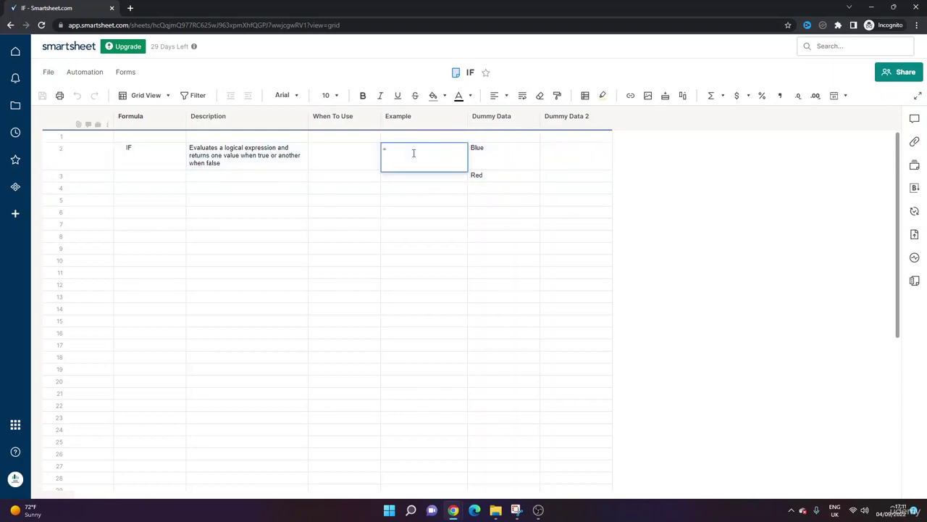
pyautogui.write('IF(')
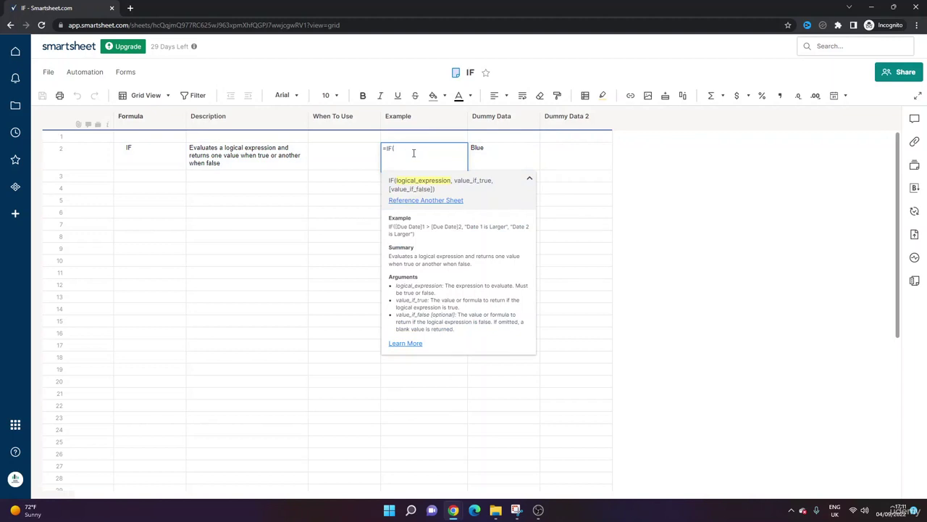
pyautogui.click(488, 156)
pyautogui.write('=')
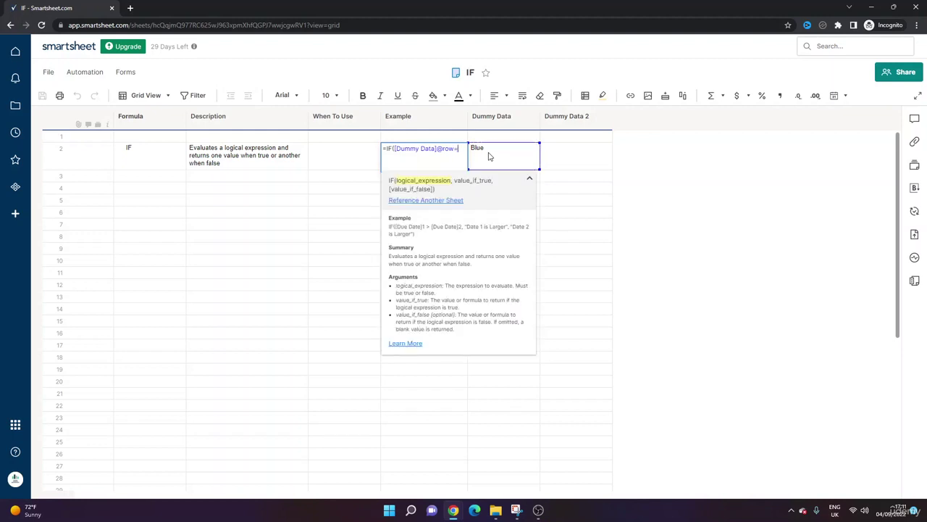
pyautogui.write('"Blue","P')
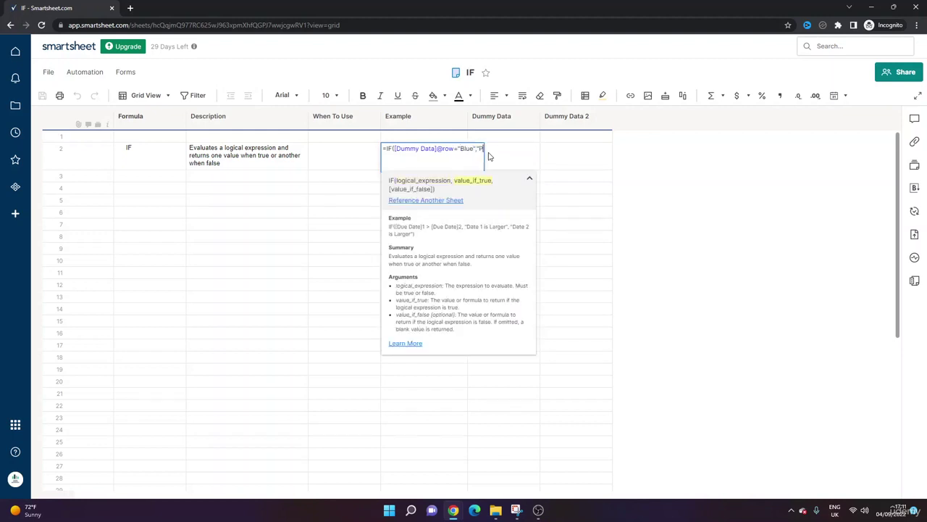
pyautogui.write('roject Complete","')
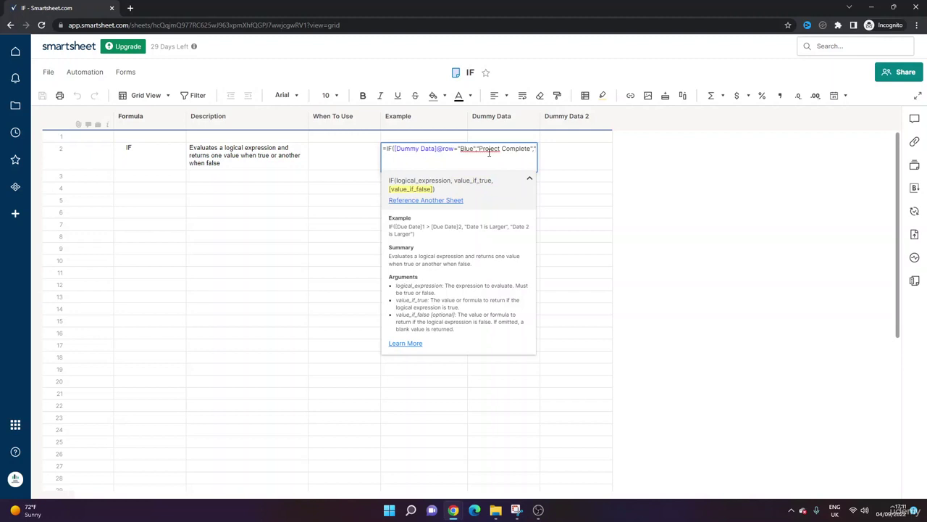
pyautogui.write('Project Ongoing"')
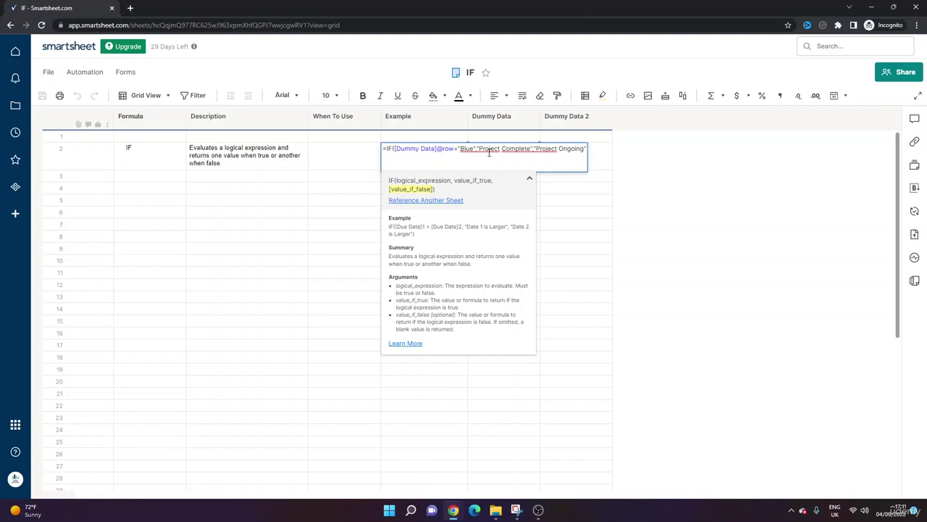
pyautogui.press('Return')
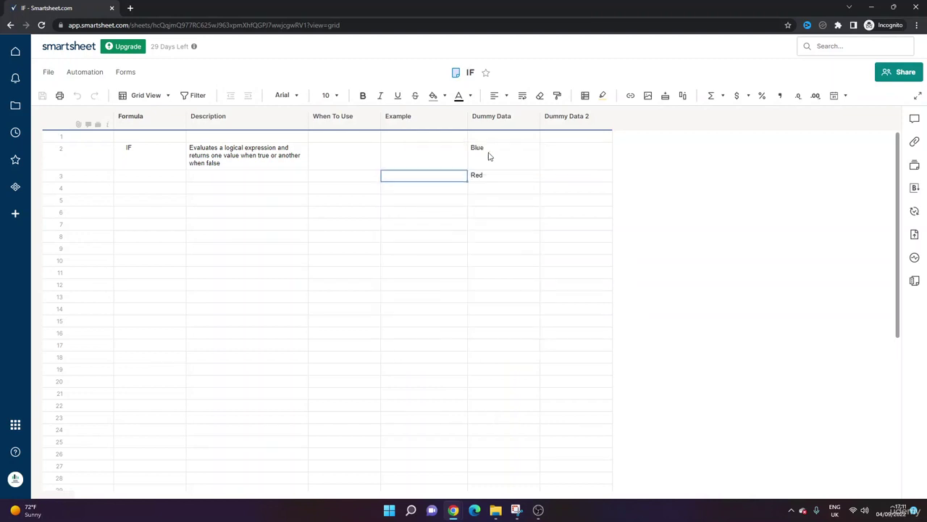
# - Review the IF formula in row 2 of the Example column and fill it down to row 3
pyautogui.click(464, 159)
pyautogui.click(464, 158)
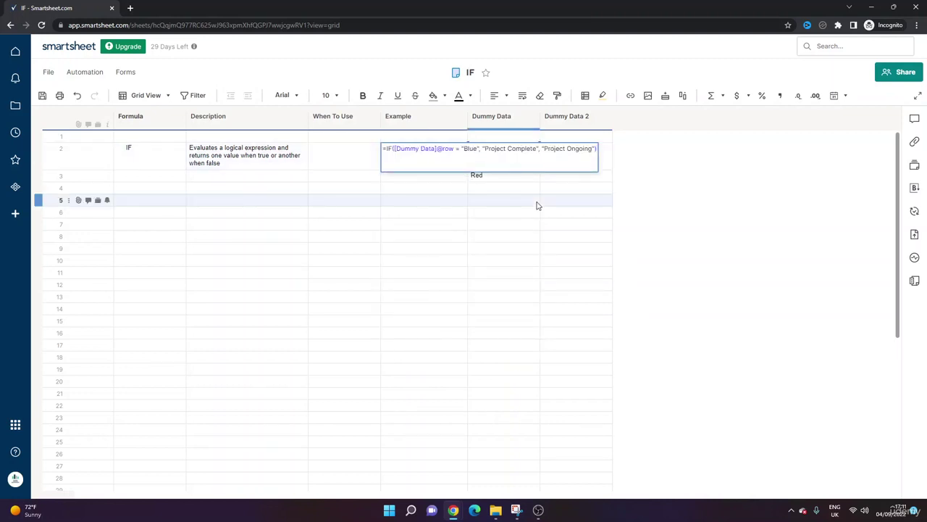
pyautogui.press('Return')
pyautogui.click(464, 163)
pyautogui.moveTo(467, 169); pyautogui.dragTo(464, 182)
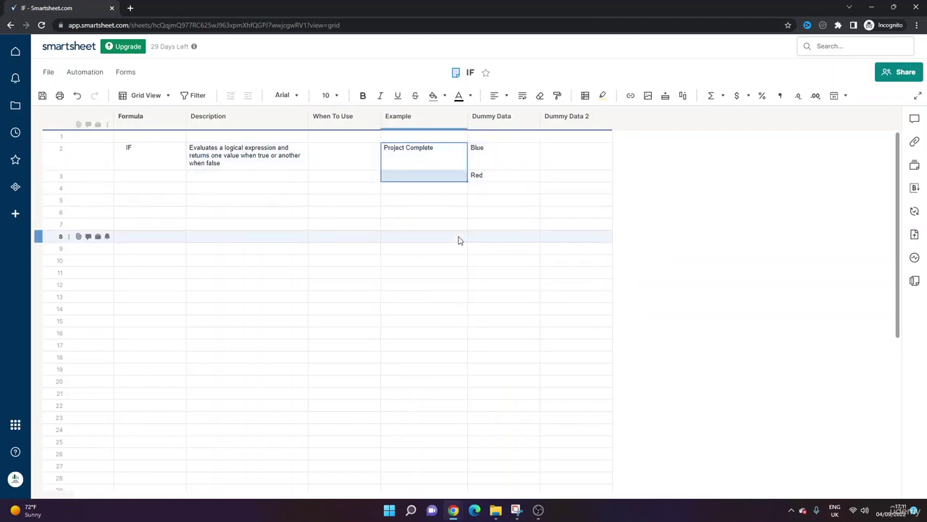
pyautogui.click(459, 240)
pyautogui.click(427, 177)
pyautogui.click(474, 151)
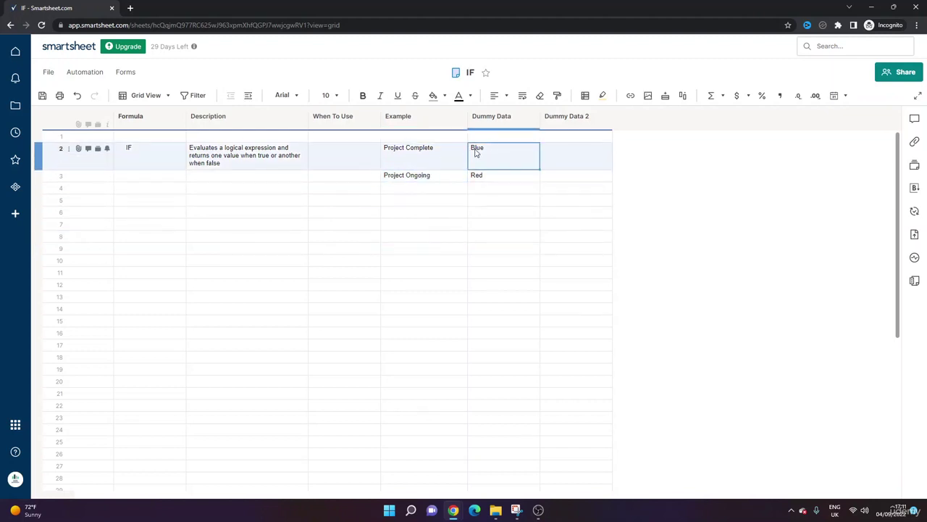
pyautogui.click(481, 176)
pyautogui.click(444, 164)
pyautogui.click(480, 161)
# - Enter Yellow in row 4 of the Dummy Data column and select the Example cell beside it
pyautogui.click(483, 191)
pyautogui.write('llow')
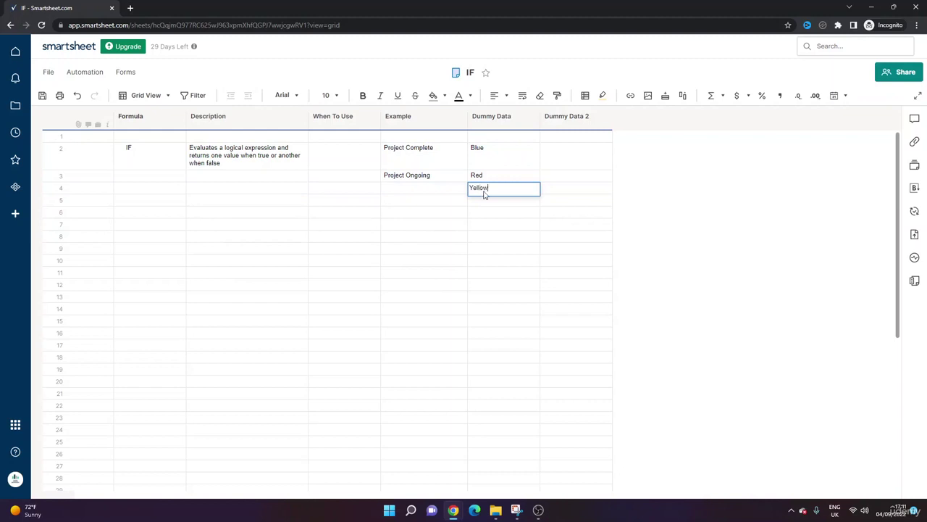
pyautogui.press('Return')
pyautogui.click(419, 189)
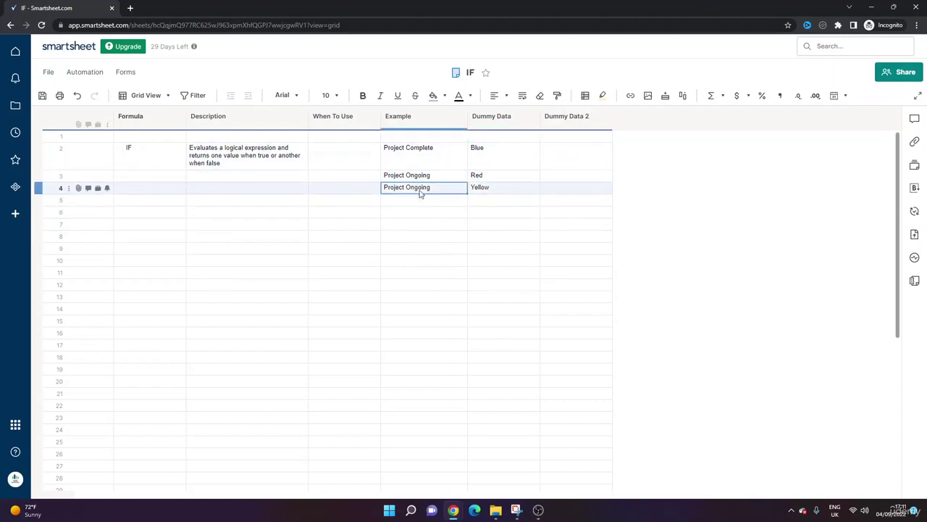
# - Delete everything after the equals sign of the condition in the IF formula in row 2 of the Example column
pyautogui.click(439, 159)
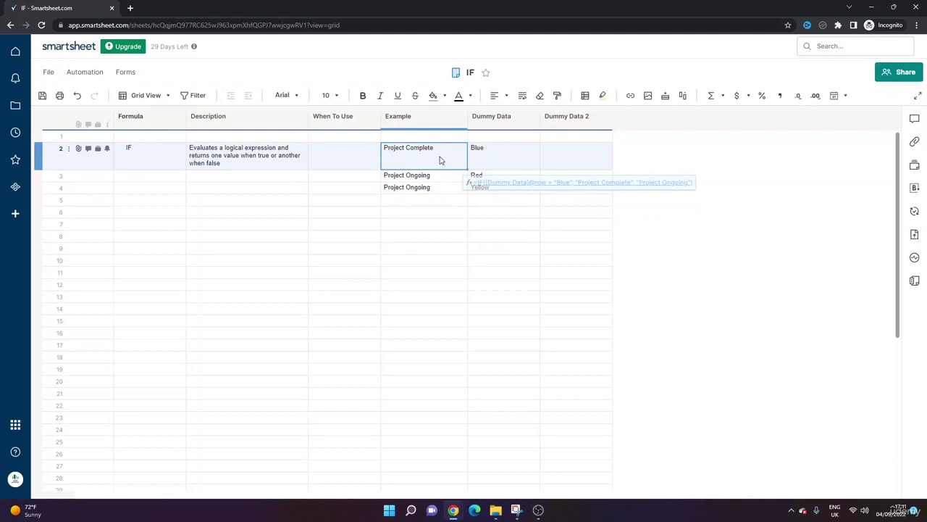
pyautogui.click(439, 199)
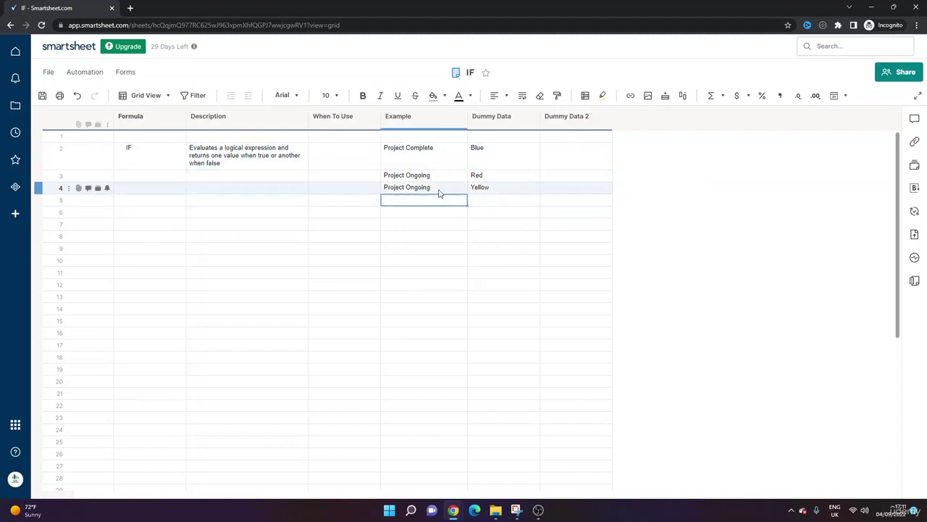
pyautogui.click(423, 150)
pyautogui.click(425, 149)
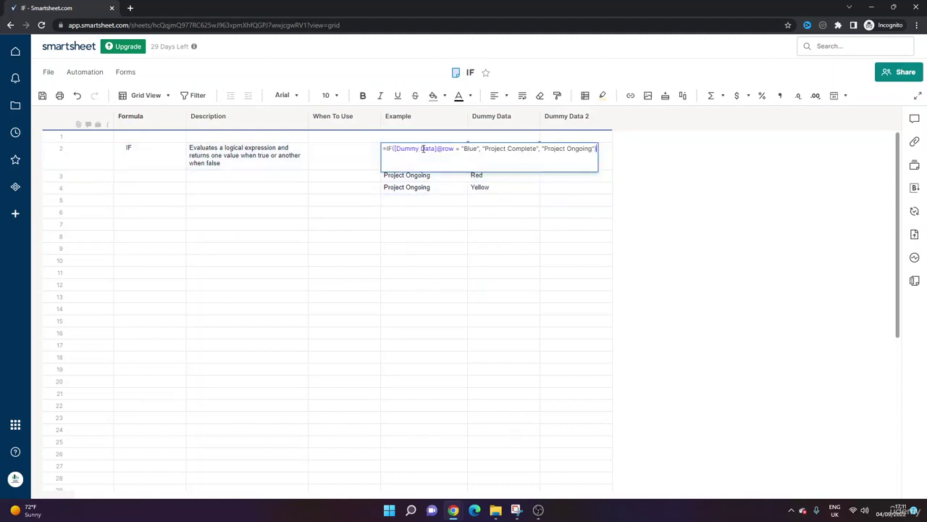
pyautogui.moveTo(459, 149); pyautogui.dragTo(600, 149)
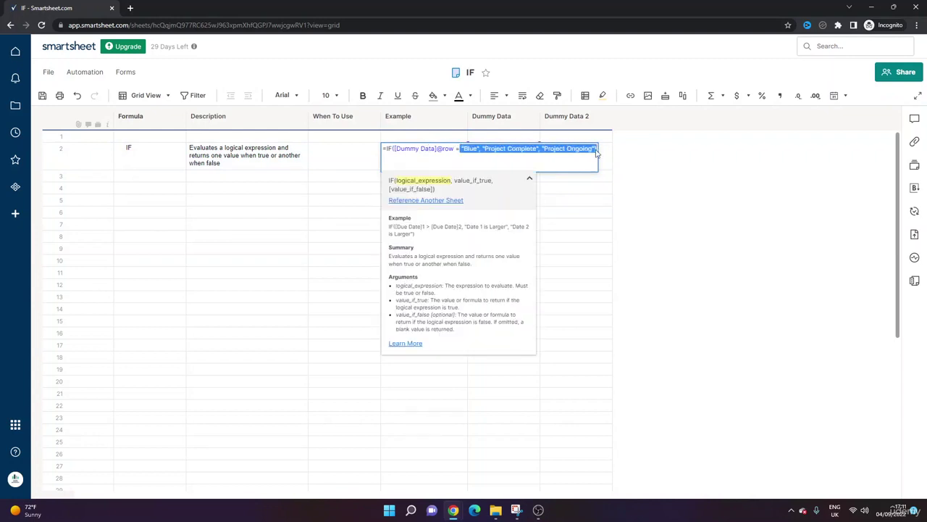
pyautogui.press('BackSpace')
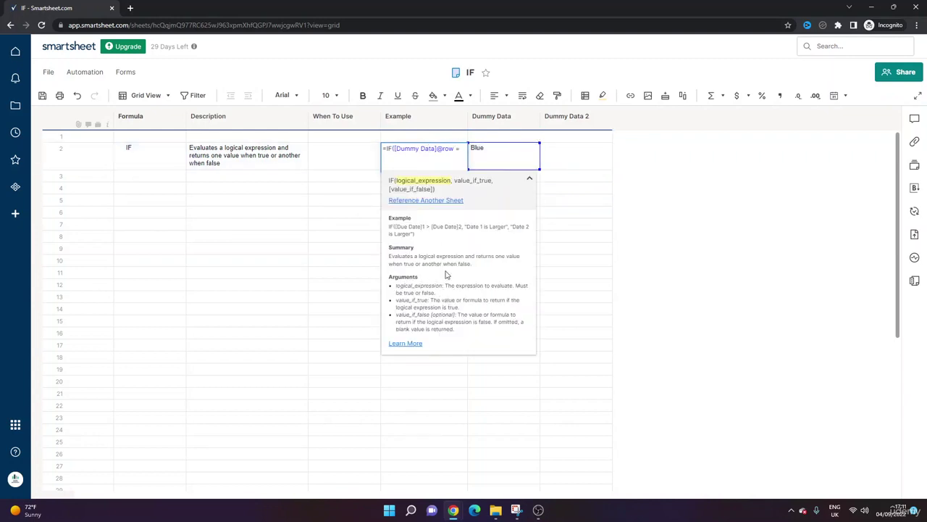
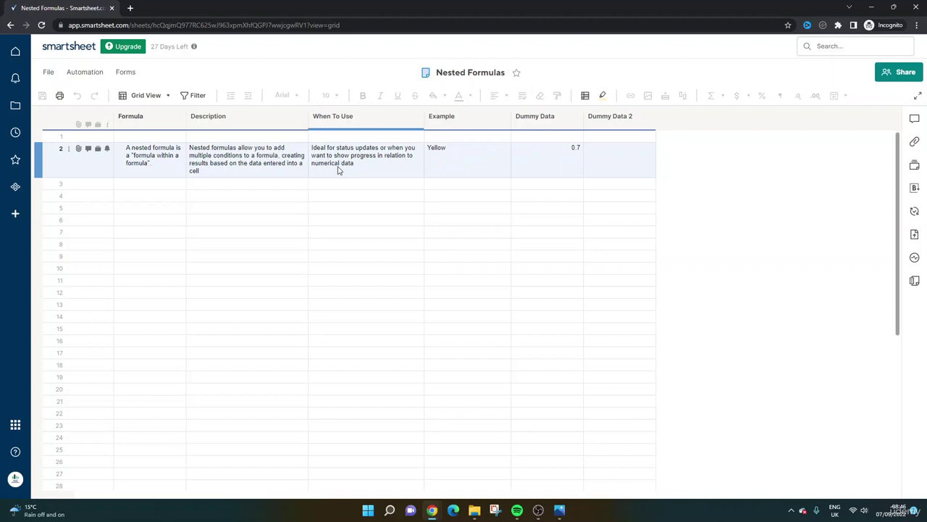
# - Open the nested IF formula in row 2 of the Example column for inspection
pyautogui.click(479, 160)
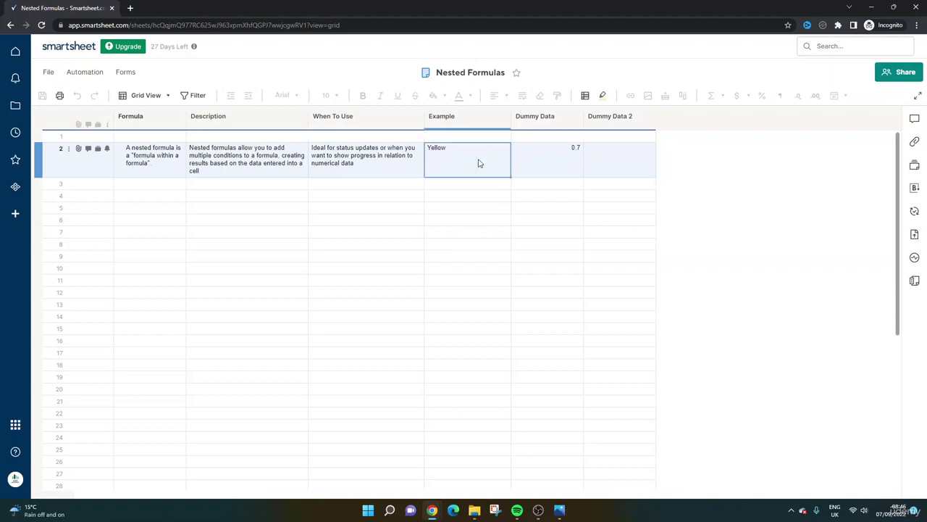
pyautogui.click(478, 159)
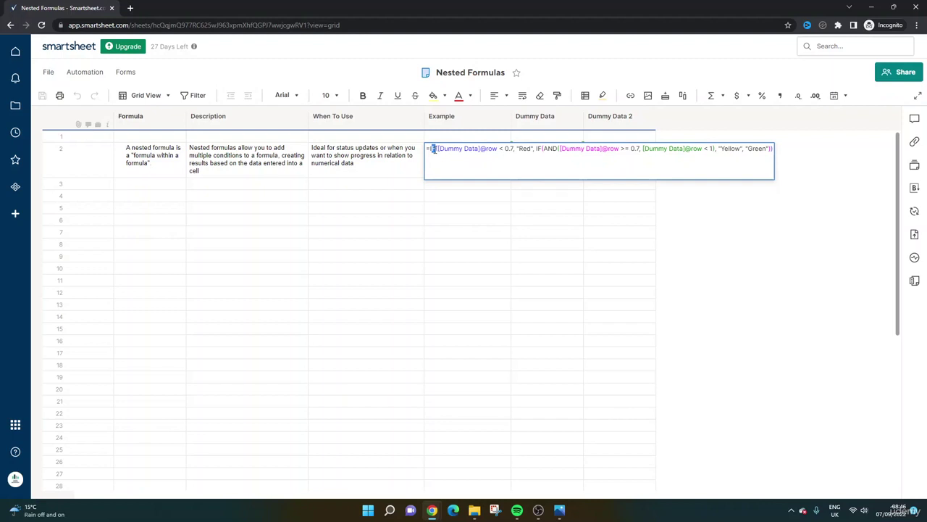
pyautogui.click(434, 149)
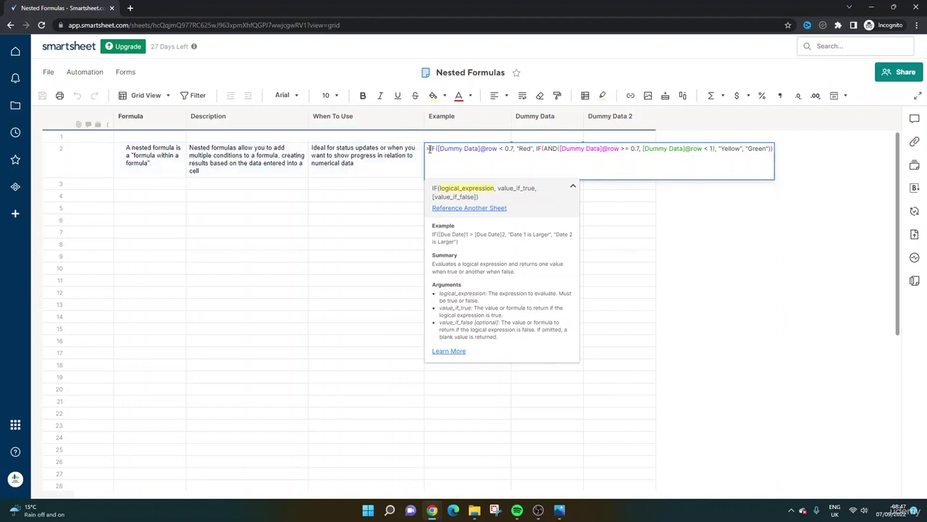
pyautogui.press('Return')
pyautogui.click(552, 165)
pyautogui.doubleClick(492, 161)
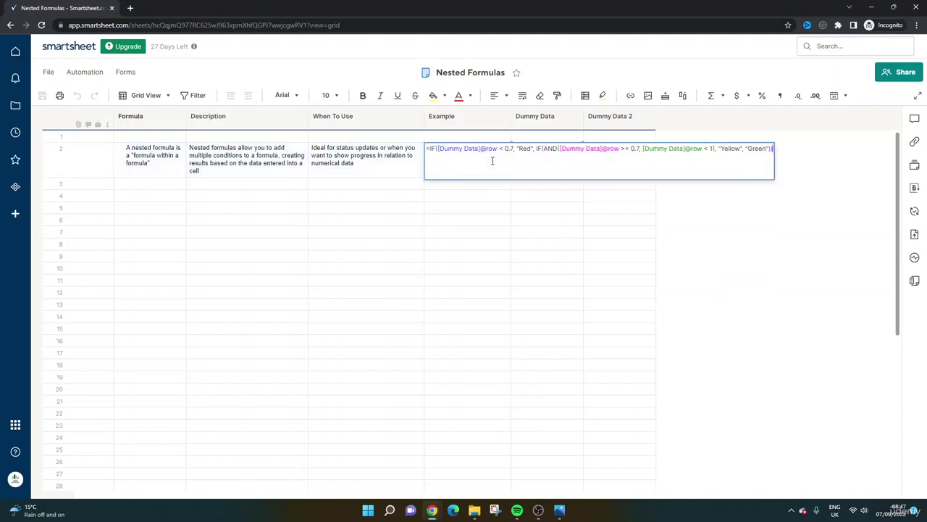
pyautogui.click(437, 149)
pyautogui.click(438, 147)
pyautogui.click(543, 148)
pyautogui.click(627, 149)
pyautogui.write('=')
pyautogui.click(518, 147)
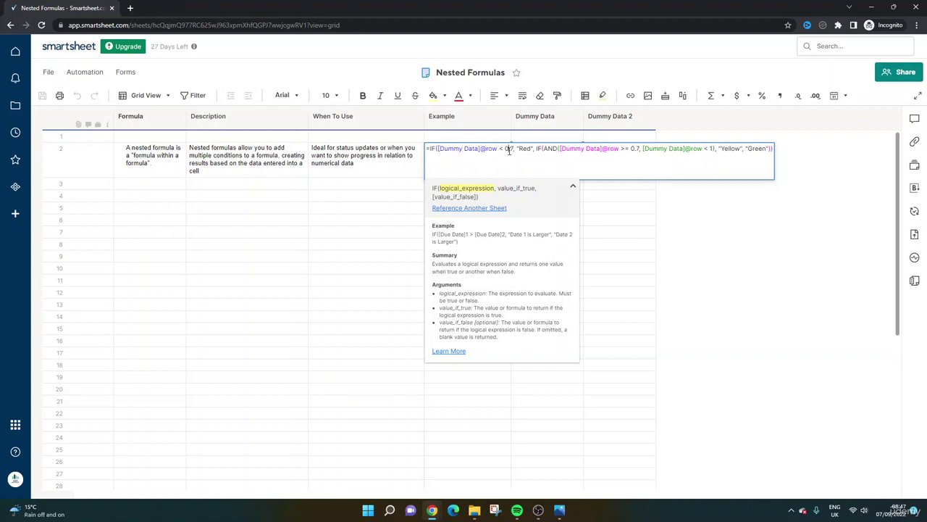
pyautogui.click(521, 148)
pyautogui.moveTo(533, 150); pyautogui.dragTo(428, 150)
# - Examine the nested IF(AND()) part of the row 2 Example formula with its "Yellow" and "Green" results, and close the formula
pyautogui.click(533, 148)
pyautogui.moveTo(535, 148); pyautogui.dragTo(714, 148)
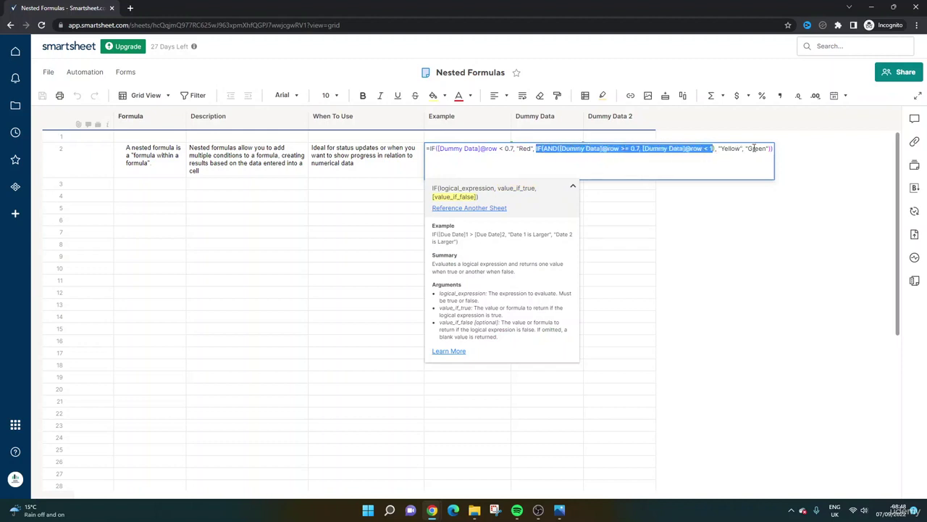
pyautogui.click(600, 149)
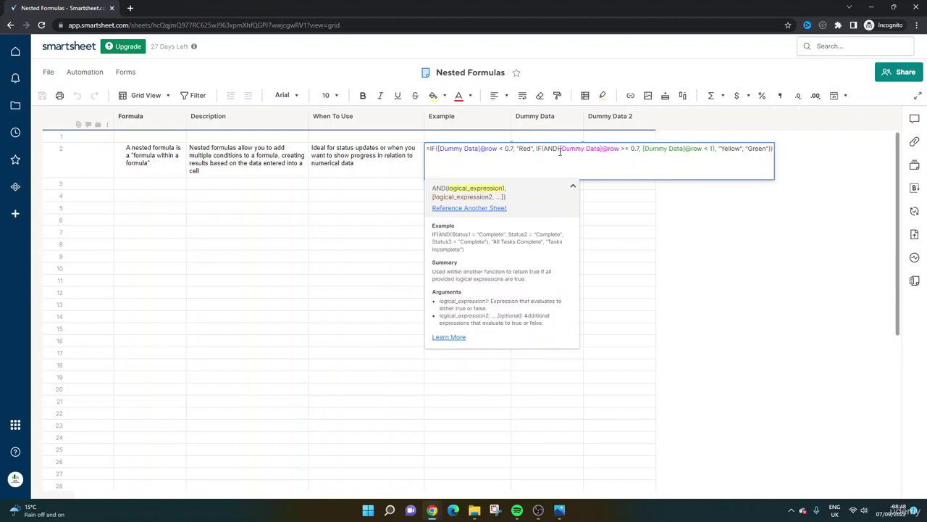
pyautogui.click(729, 149)
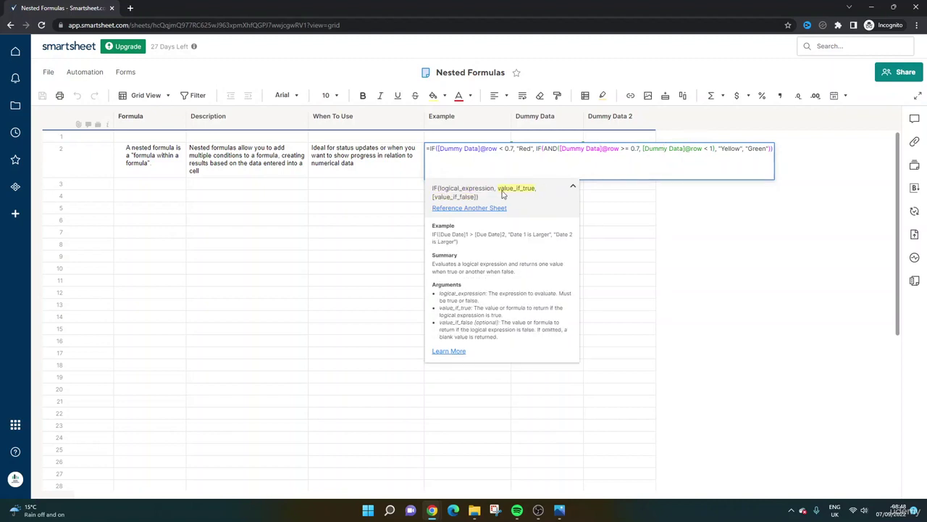
pyautogui.click(753, 149)
pyautogui.press('Return')
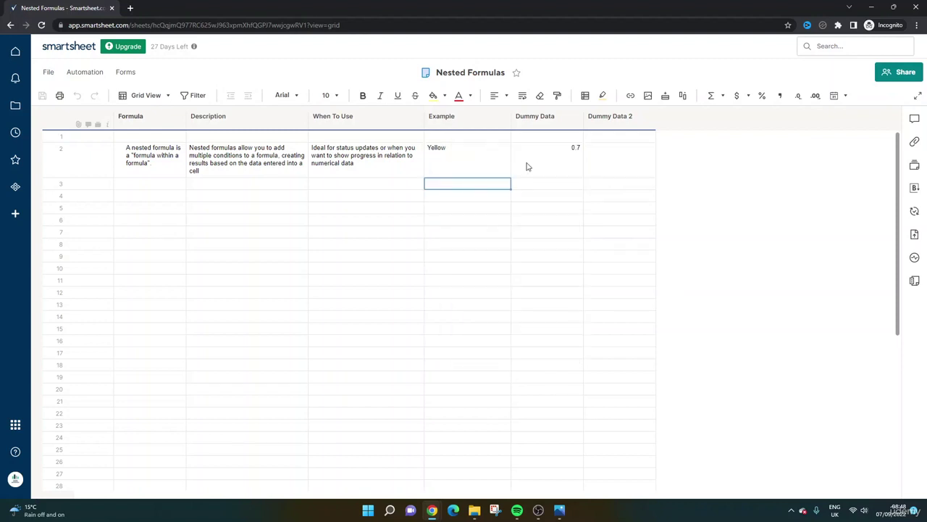
# - Set the Dummy Data value in row 2 to 0.6 and check the Example cell beside it
pyautogui.click(564, 168)
pyautogui.click(563, 166)
pyautogui.doubleClick(544, 158)
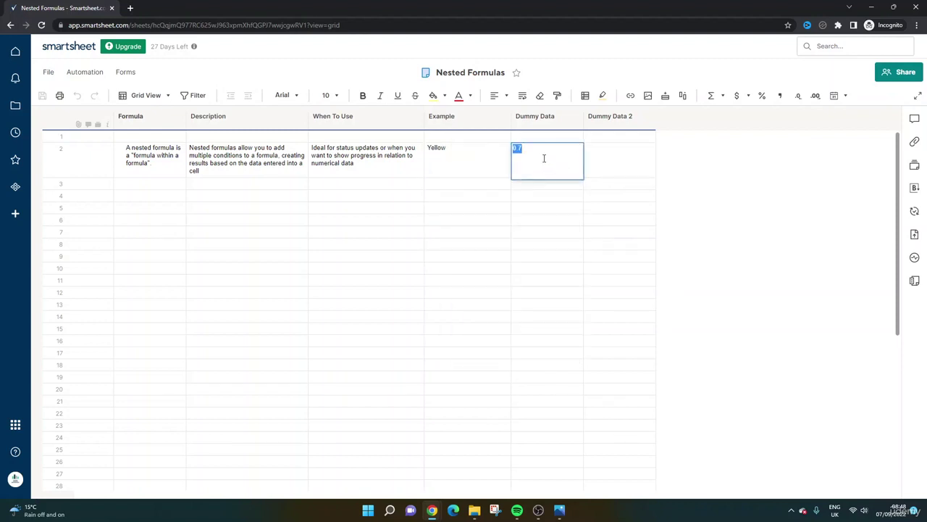
pyautogui.press('Return')
pyautogui.click(484, 155)
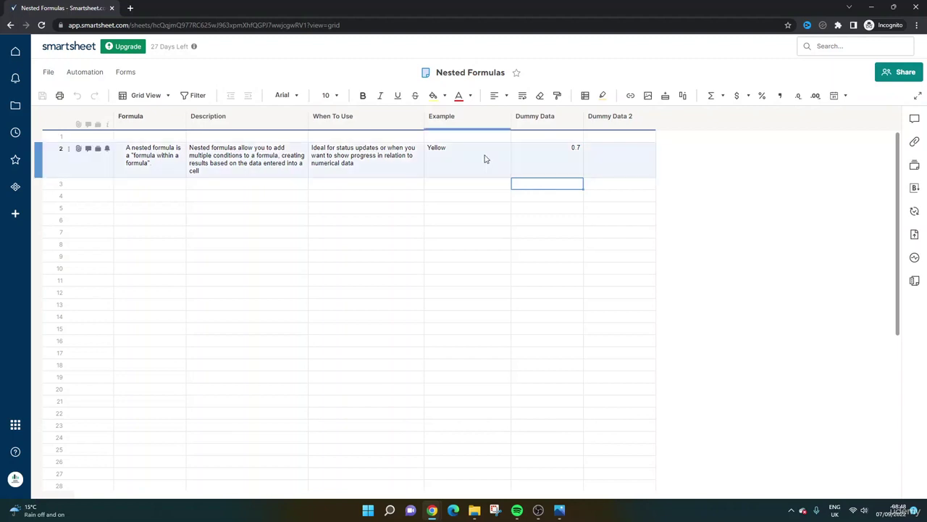
pyautogui.click(578, 154)
pyautogui.write('0.6')
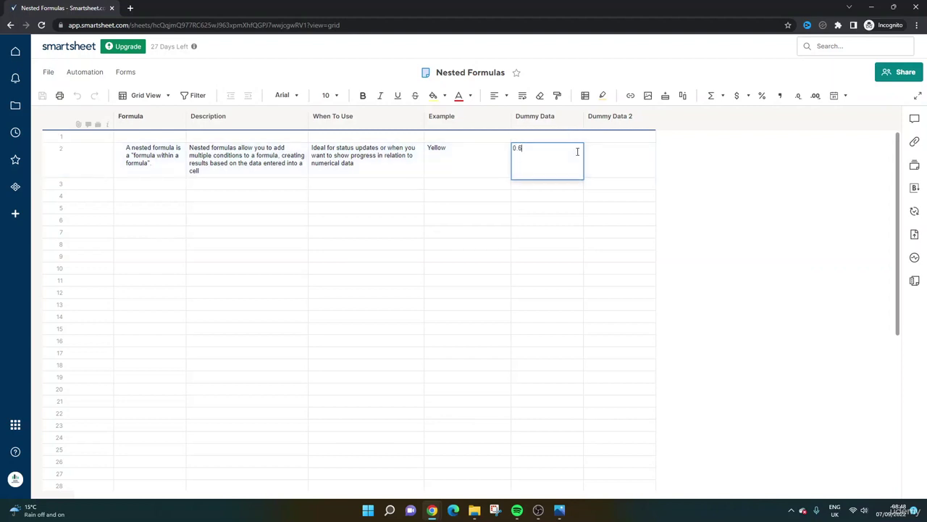
pyautogui.press('Return')
pyautogui.click(478, 166)
# - Set the Dummy Data value in row 2 to 1 and review the nested formula in the Example cell
pyautogui.click(567, 166)
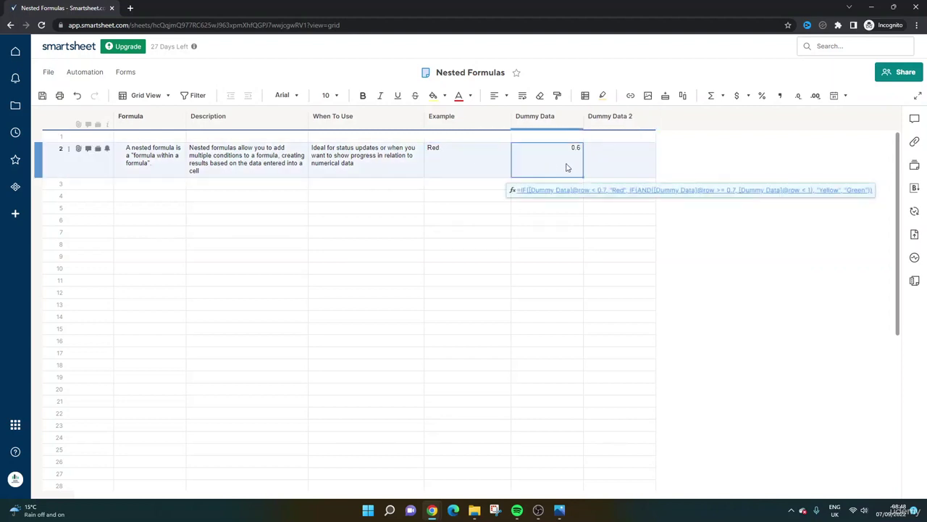
pyautogui.write('1')
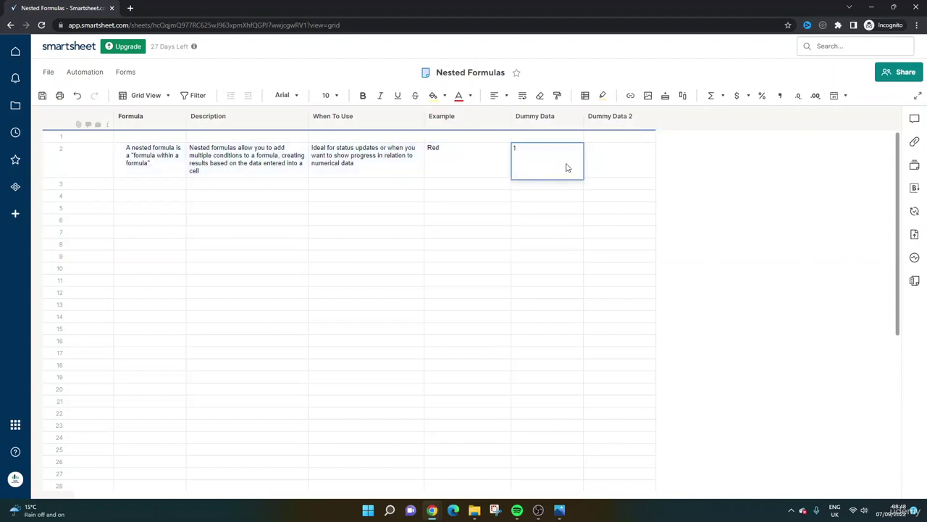
pyautogui.press('Return')
pyautogui.click(470, 159)
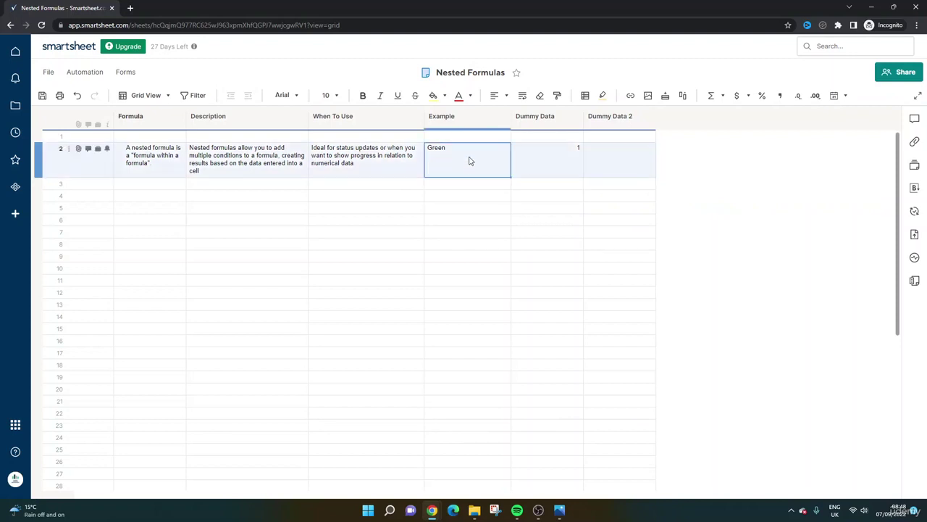
pyautogui.click(534, 152)
pyautogui.click(486, 155)
pyautogui.doubleClick(486, 153)
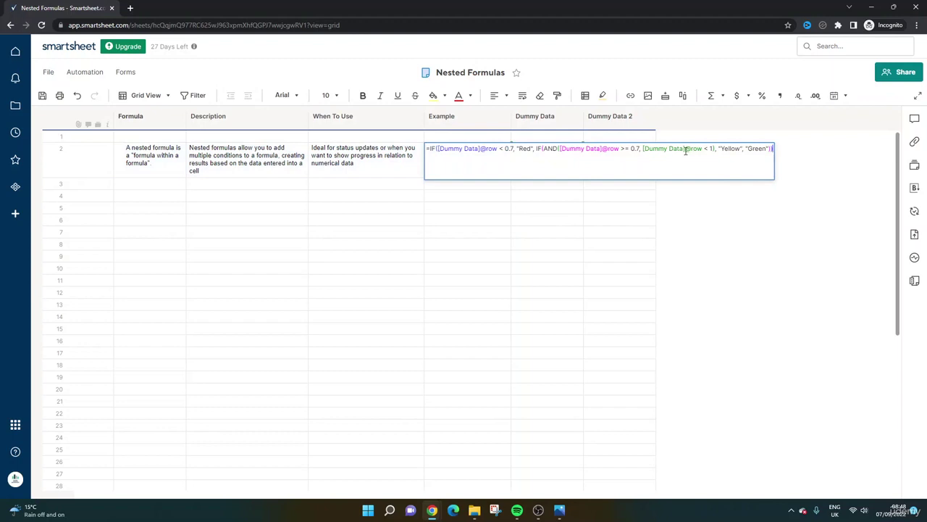
pyautogui.press('Return')
# - Set the row 2 Dummy Data value to 0.8 and check it against the nested formula in the Example column
pyautogui.click(572, 156)
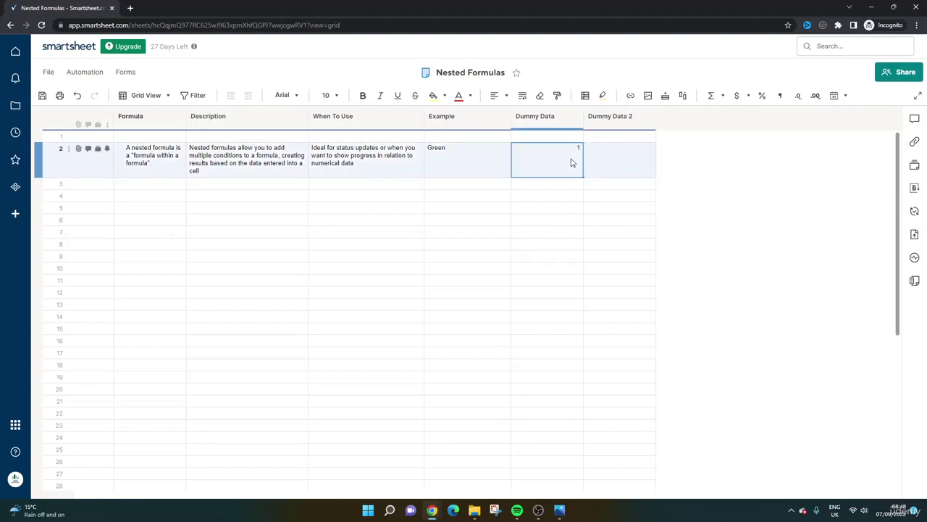
pyautogui.write('0.8')
pyautogui.press('Return')
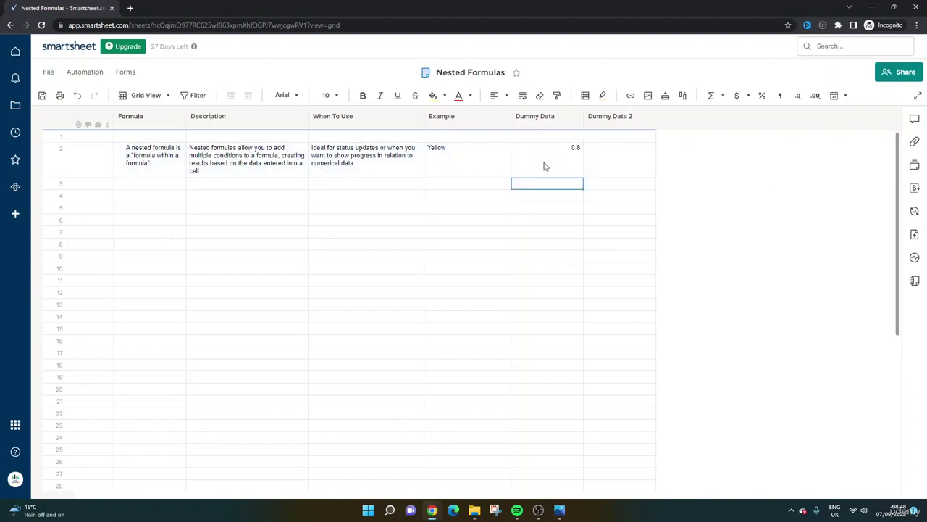
pyautogui.click(517, 165)
pyautogui.doubleClick(463, 159)
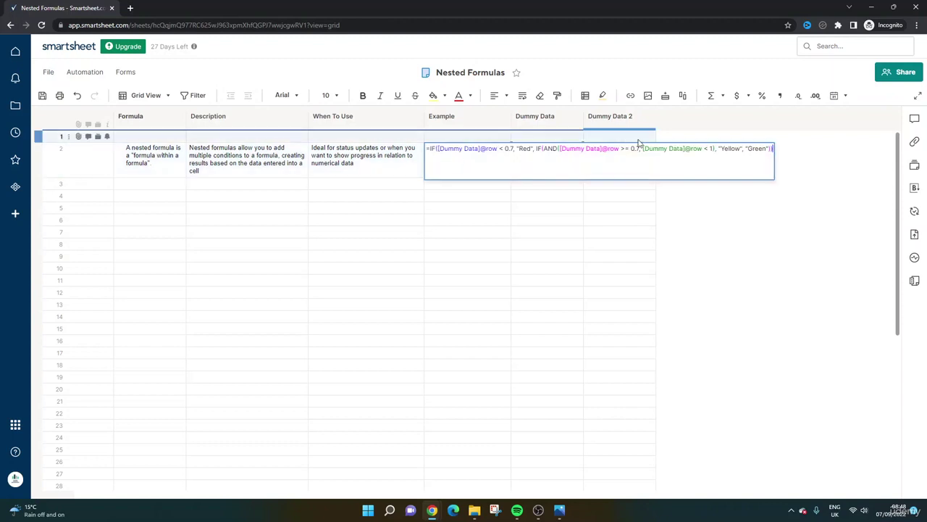
pyautogui.press('Return')
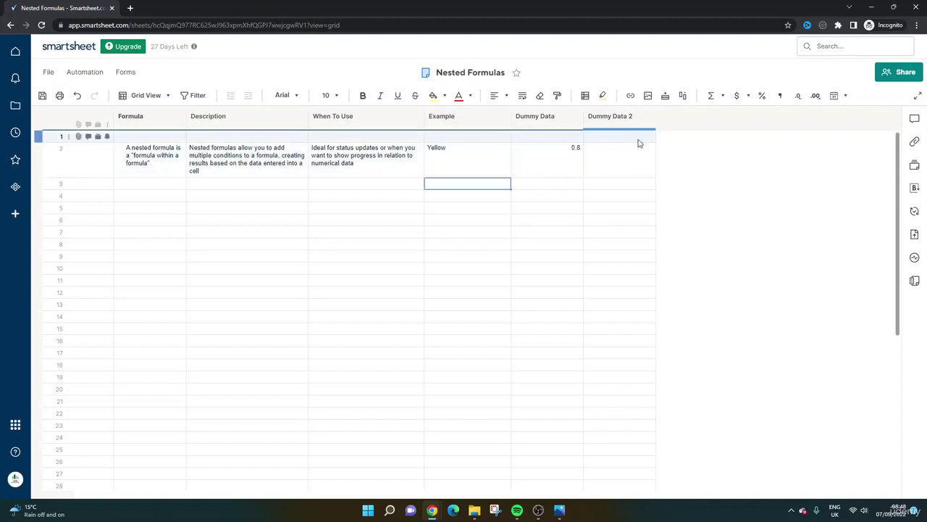
# - Set the Dummy Data value in row 2 to 0.9 and compare it with the conditions of the Example formula
pyautogui.click(559, 157)
pyautogui.click(560, 159)
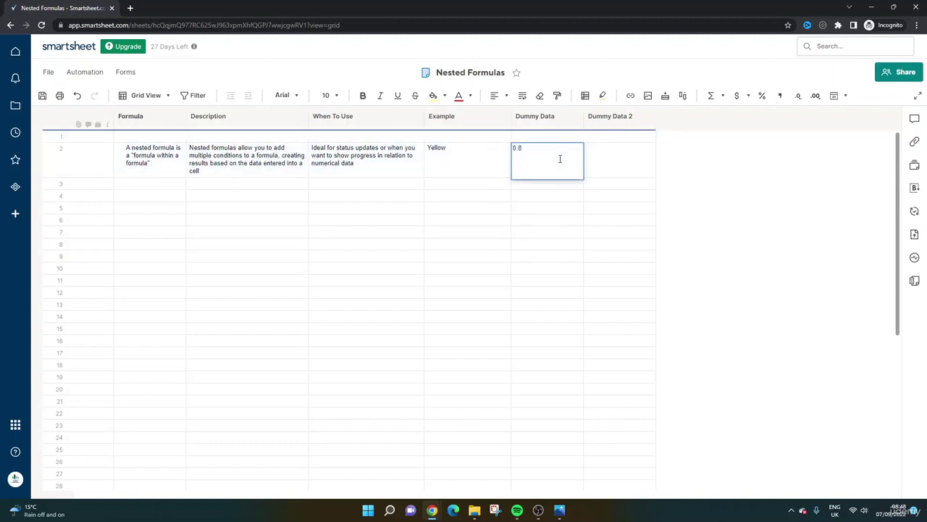
pyautogui.press('Return')
pyautogui.doubleClick(497, 157)
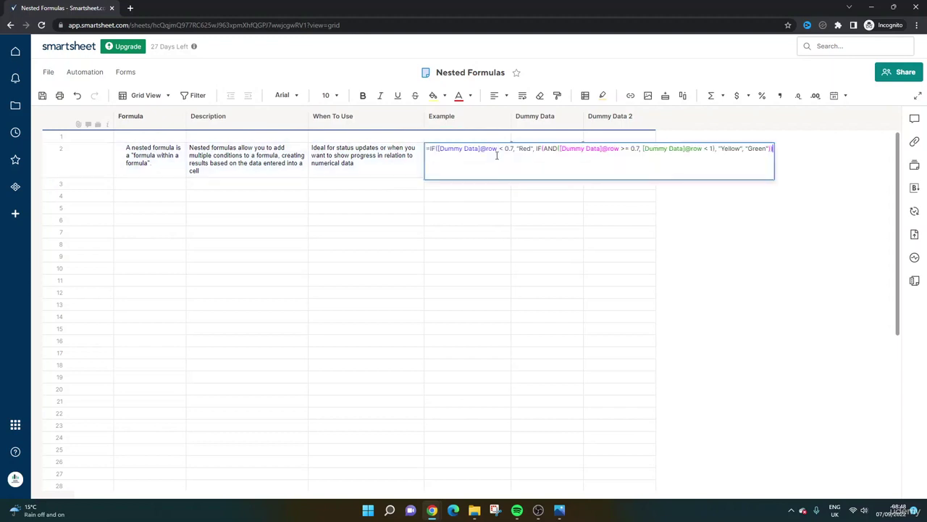
pyautogui.press('Return')
# - Enter 100 as the Dummy Data value in row 2
pyautogui.click(573, 153)
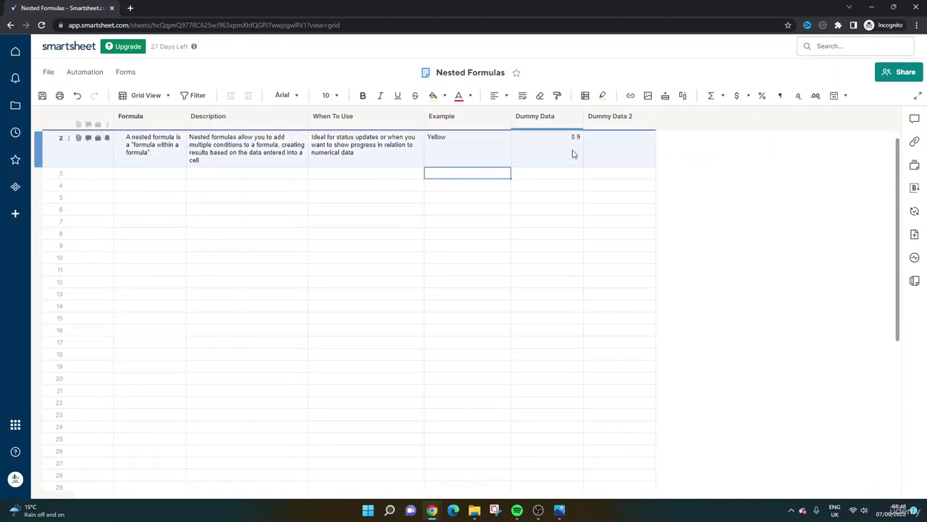
pyautogui.write('100')
pyautogui.press('Return')
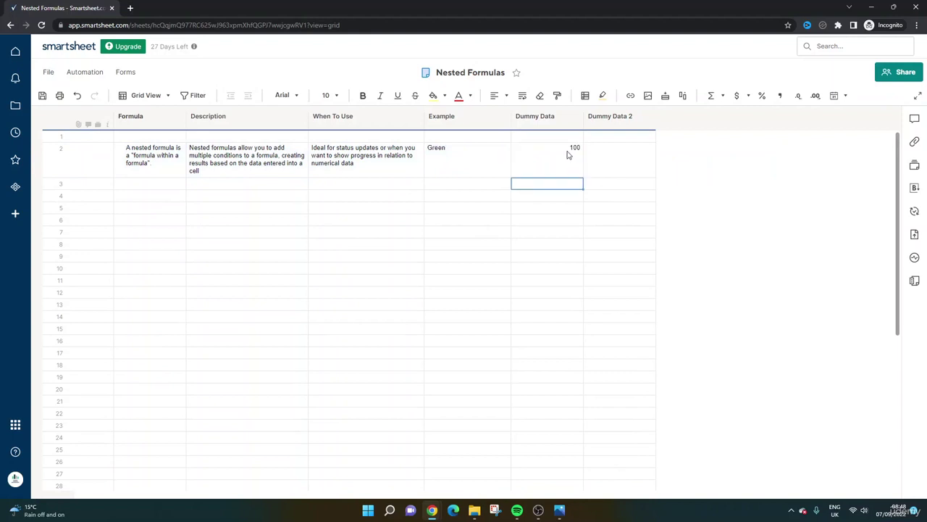
pyautogui.click(476, 162)
pyautogui.doubleClick(476, 162)
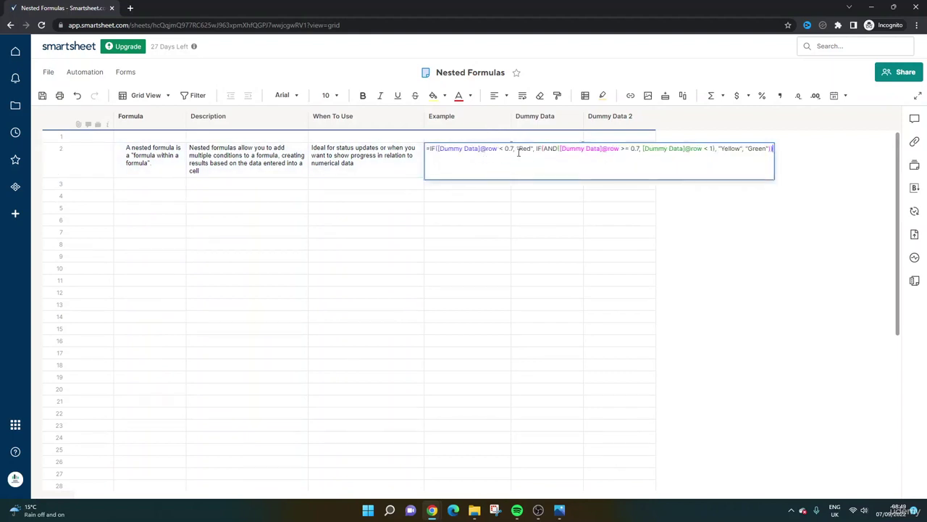
pyautogui.click(624, 149)
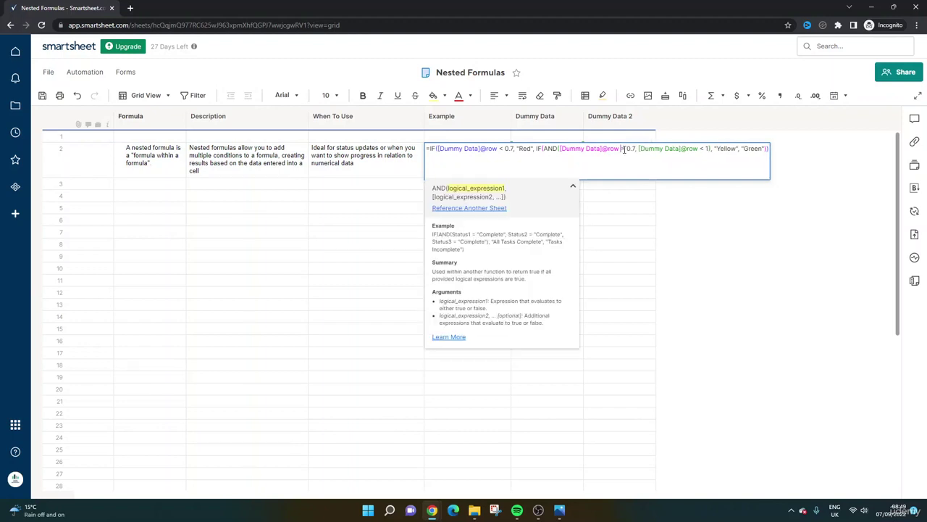
pyautogui.press('Return')
pyautogui.click(469, 165)
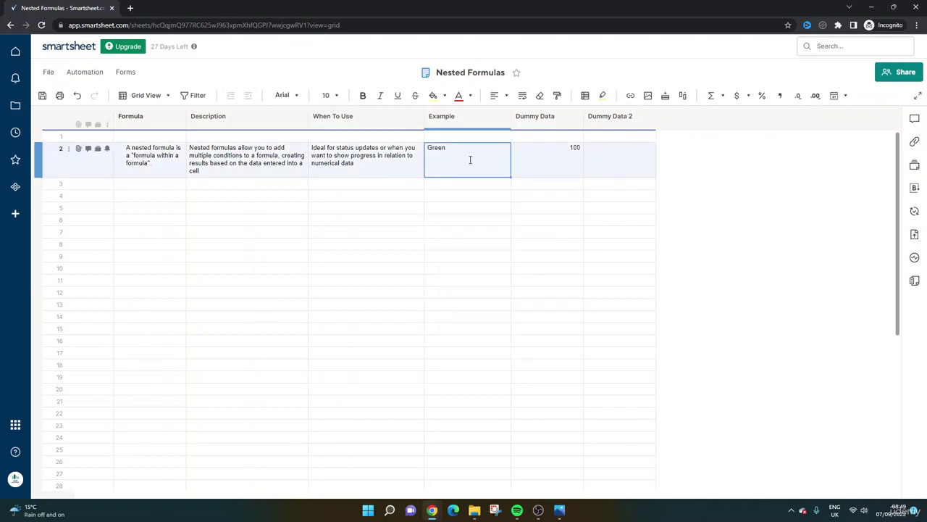
pyautogui.click(469, 164)
pyautogui.press('Return')
# - Test the edited formula by setting the row 2 Dummy Data value to 0.8, and review the formula's AND condition
pyautogui.click(566, 158)
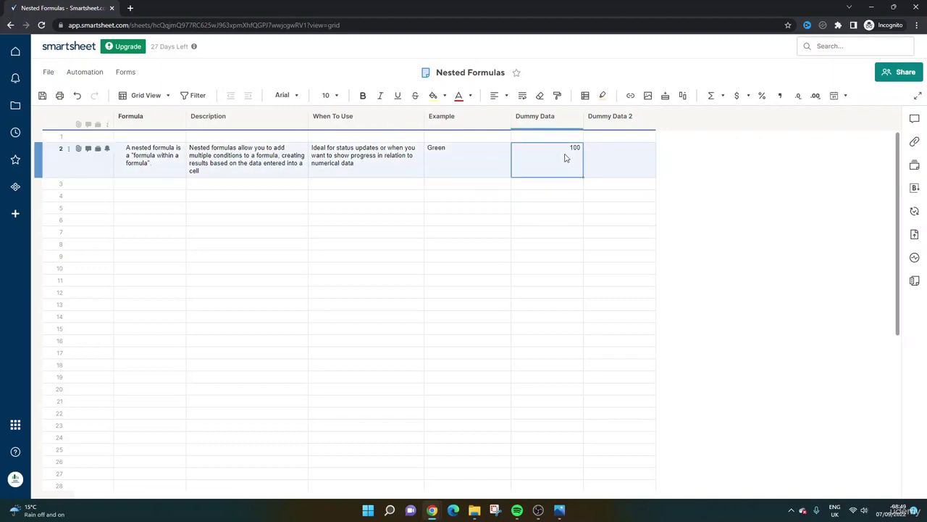
pyautogui.write('0.8')
pyautogui.press('Return')
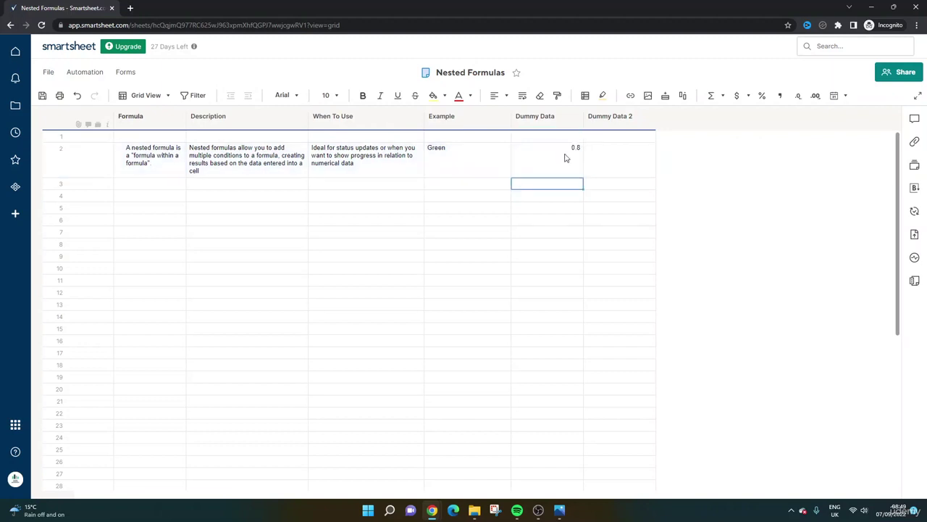
pyautogui.click(451, 155)
pyautogui.click(452, 155)
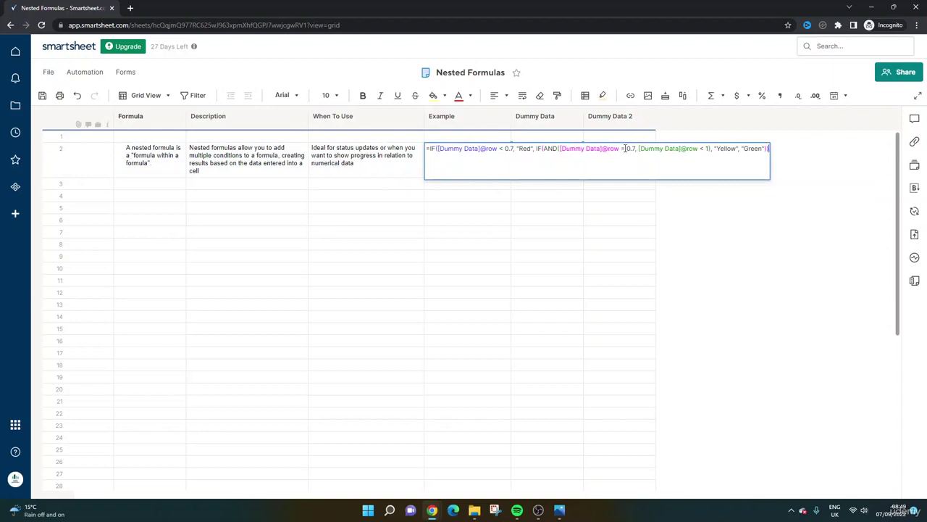
pyautogui.press('Return')
# - Test the edited formula with 0.7 in row 2 of the Dummy Data column and review the formula
pyautogui.click(544, 157)
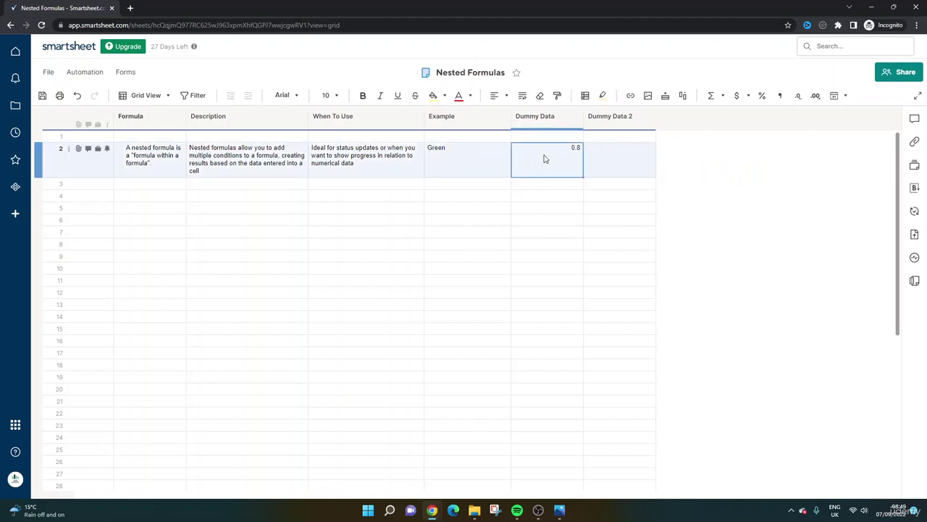
pyautogui.write('0.7')
pyautogui.press('Return')
pyautogui.click(551, 162)
pyautogui.click(476, 164)
pyautogui.click(480, 159)
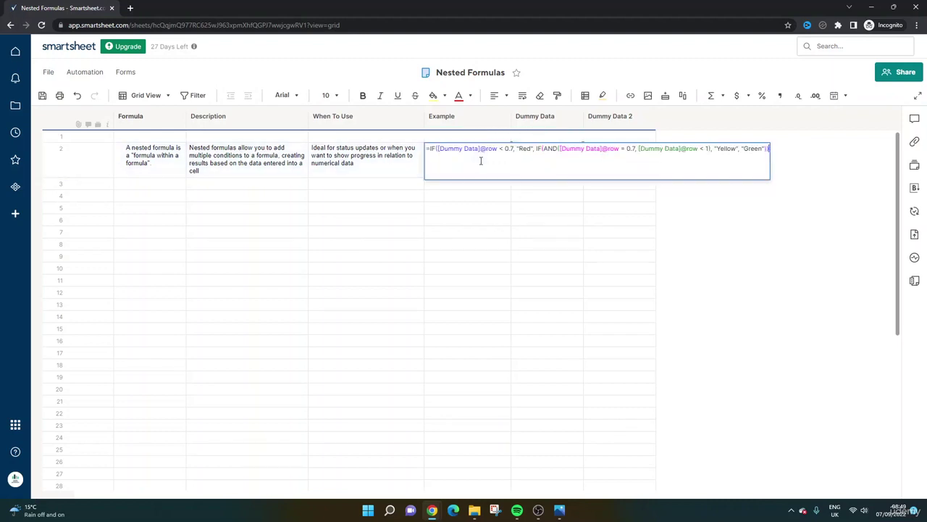
pyautogui.press('Return')
# - Format the row 2 Dummy Data cell as a percentage, enter 100%, and check the Example cell
pyautogui.click(578, 151)
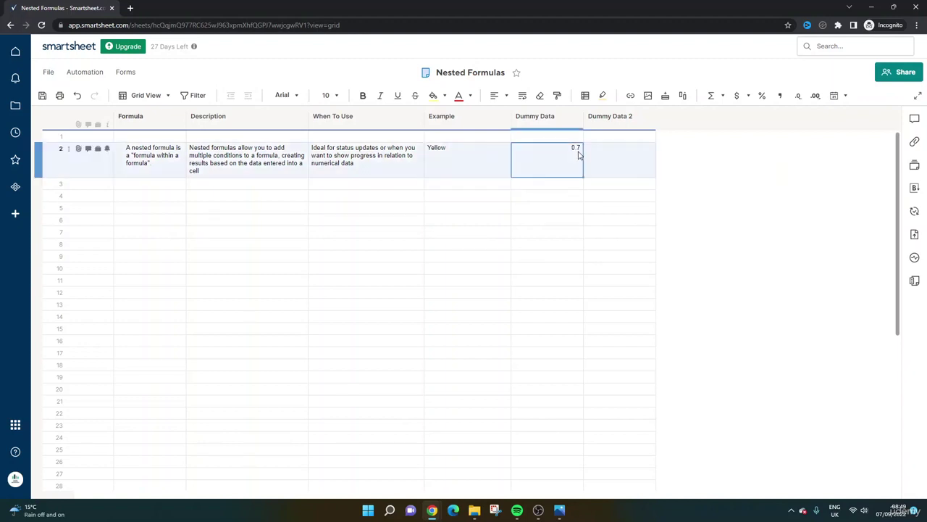
pyautogui.click(578, 170)
pyautogui.press('Escape')
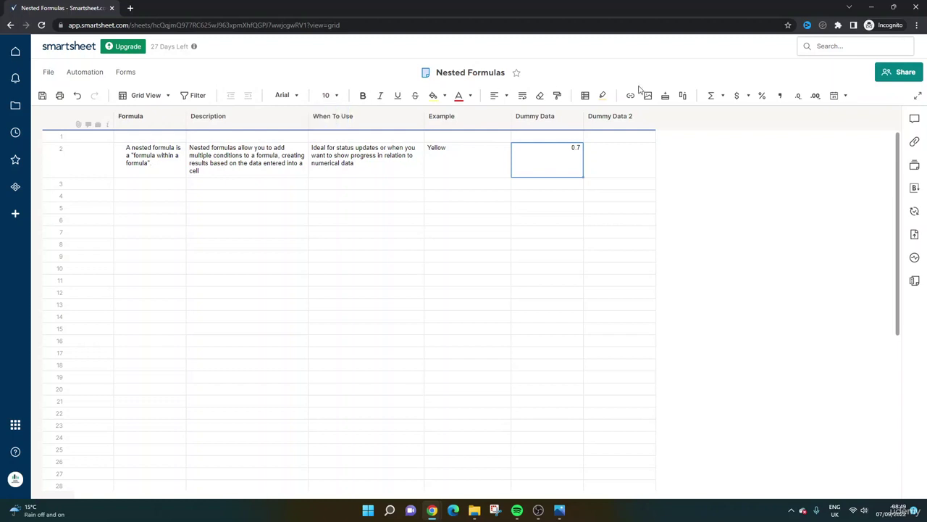
pyautogui.click(761, 96)
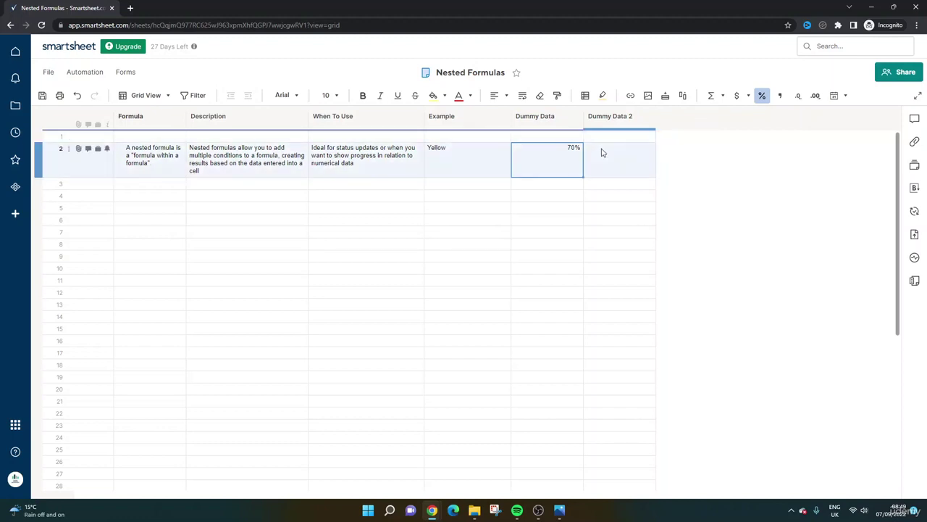
pyautogui.write('100')
pyautogui.press('Return')
pyautogui.click(467, 152)
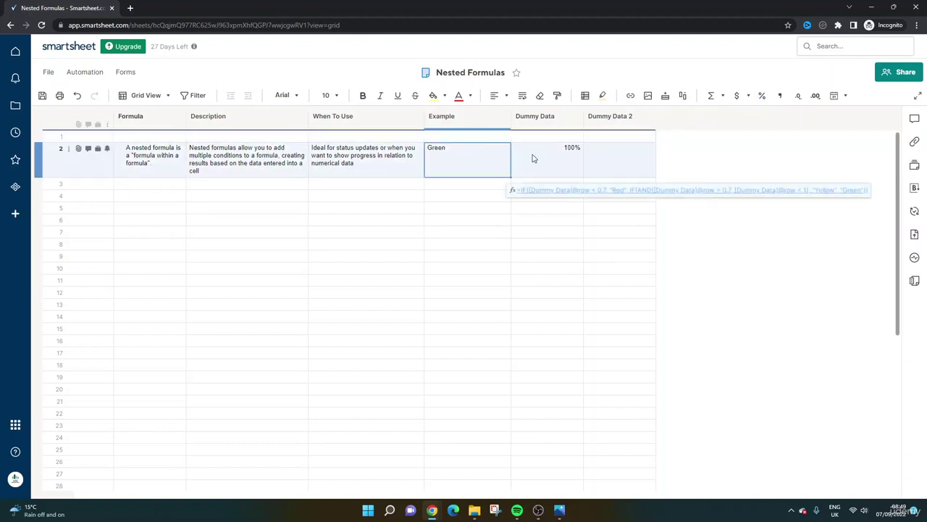
# - Set the row 2 Dummy Data value to 50% and remove the cell's percentage format
pyautogui.click(556, 163)
pyautogui.write('50')
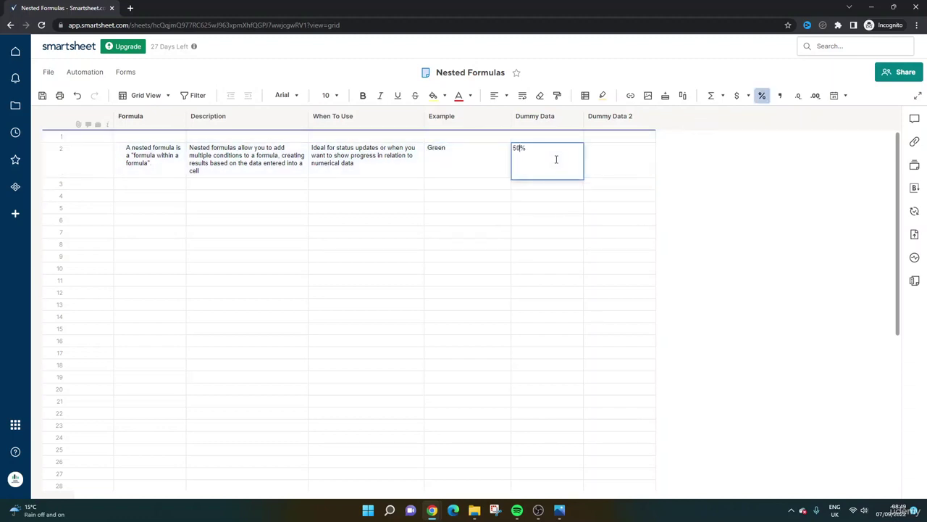
pyautogui.press('Return')
pyautogui.click(549, 166)
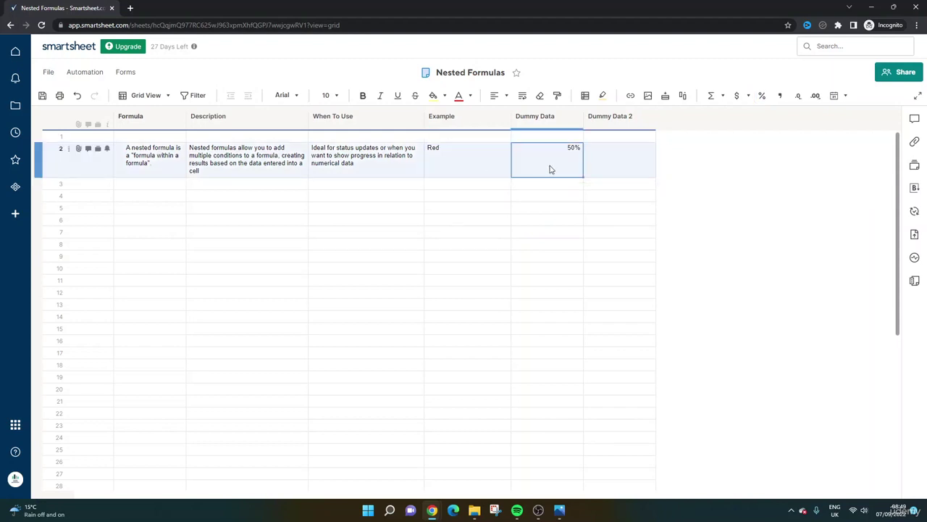
pyautogui.click(762, 96)
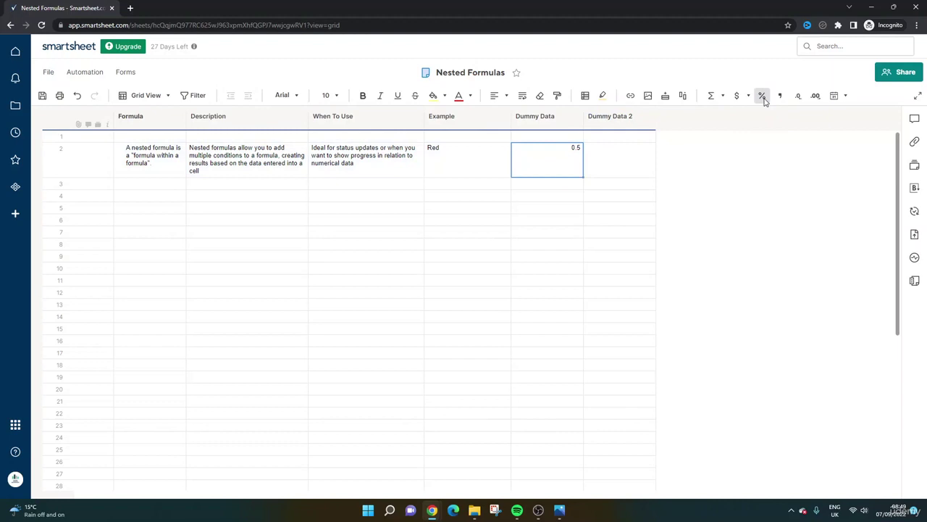
# - Review the nested IF formula in the row 2 Example cell against its Dummy Data cell
pyautogui.doubleClick(473, 161)
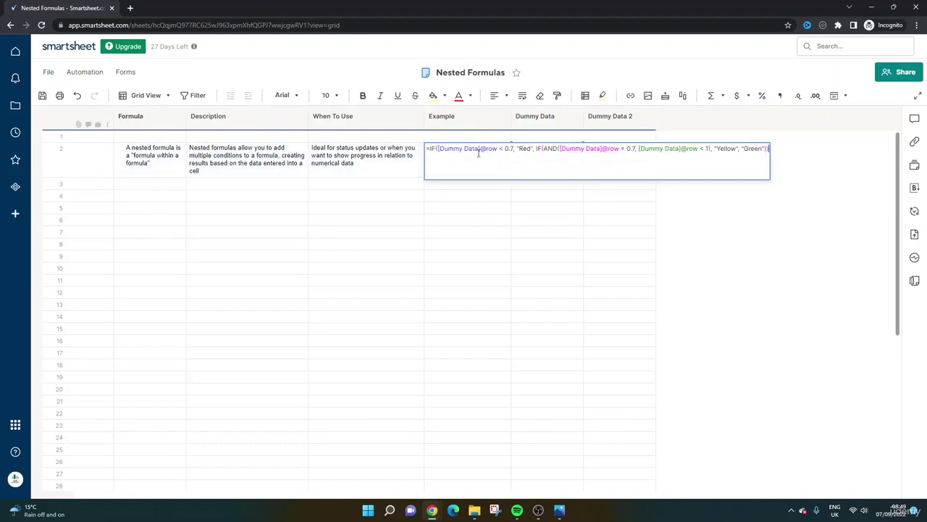
pyautogui.press('Return')
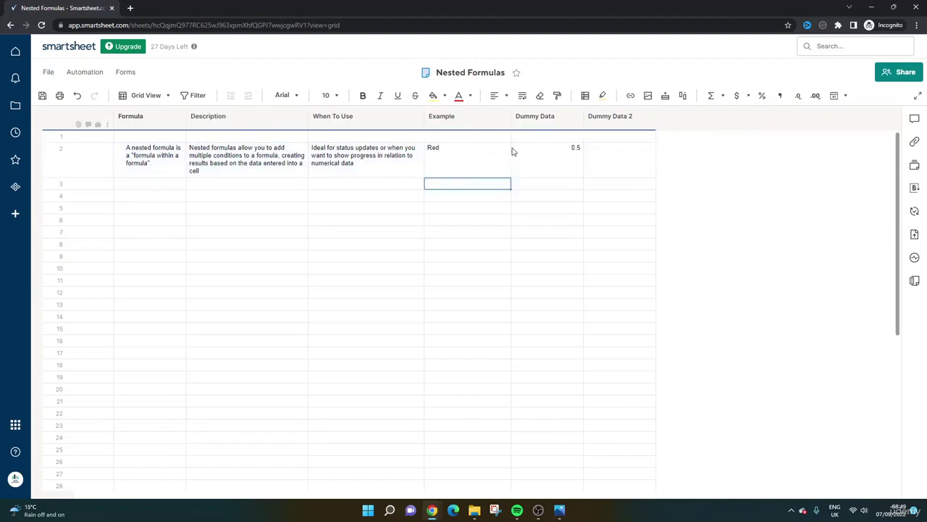
pyautogui.click(555, 153)
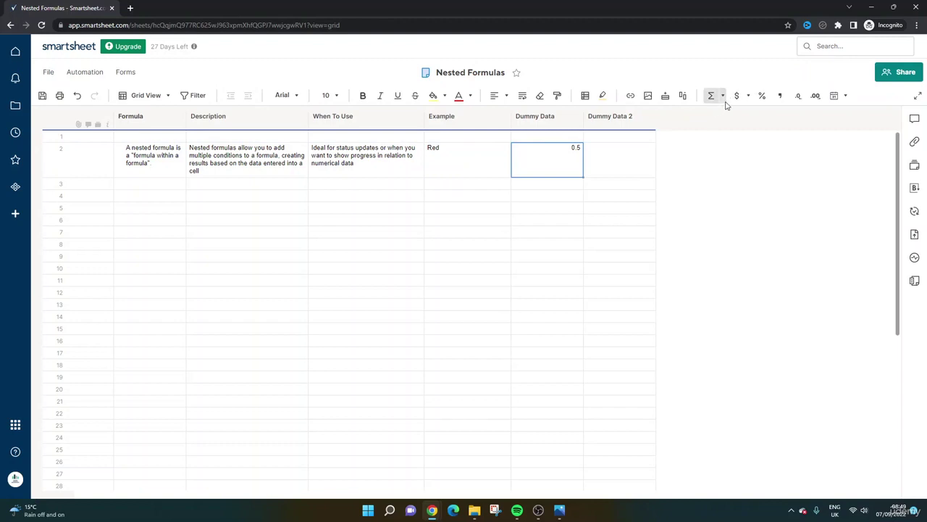
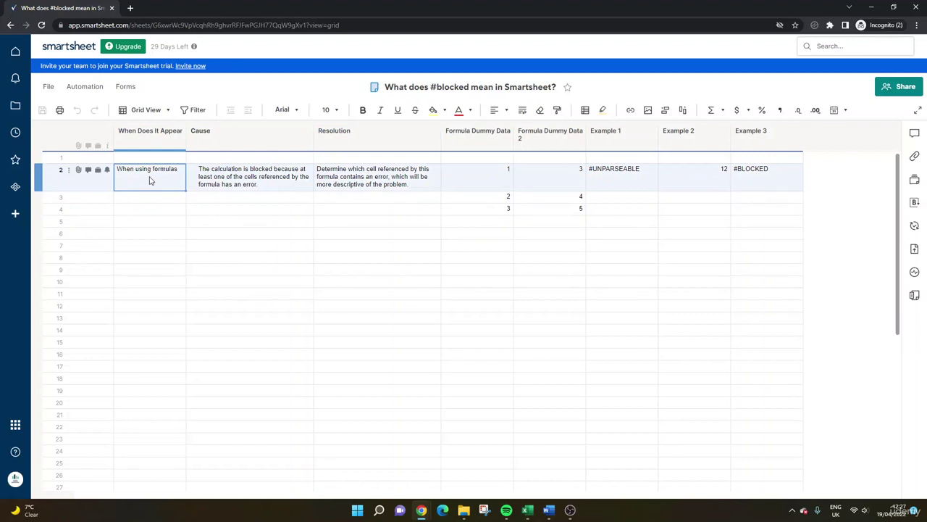
# - Examine the row 2 Cause and Resolution texts and the values in both Formula Dummy Data columns
pyautogui.click(251, 181)
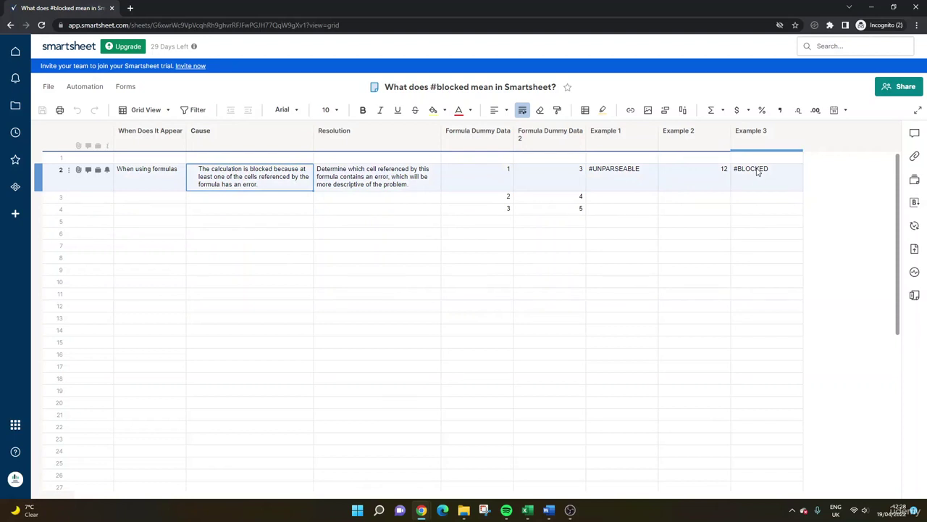
pyautogui.click(350, 219)
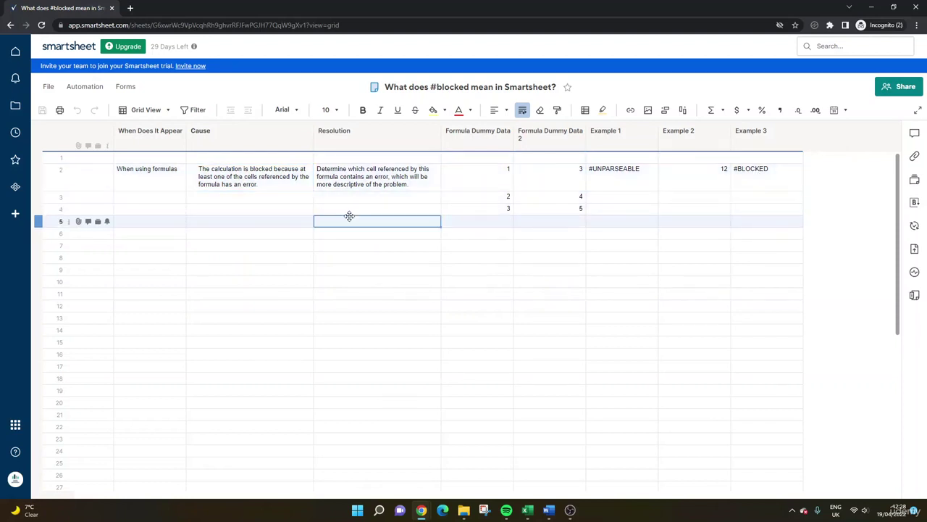
pyautogui.click(373, 171)
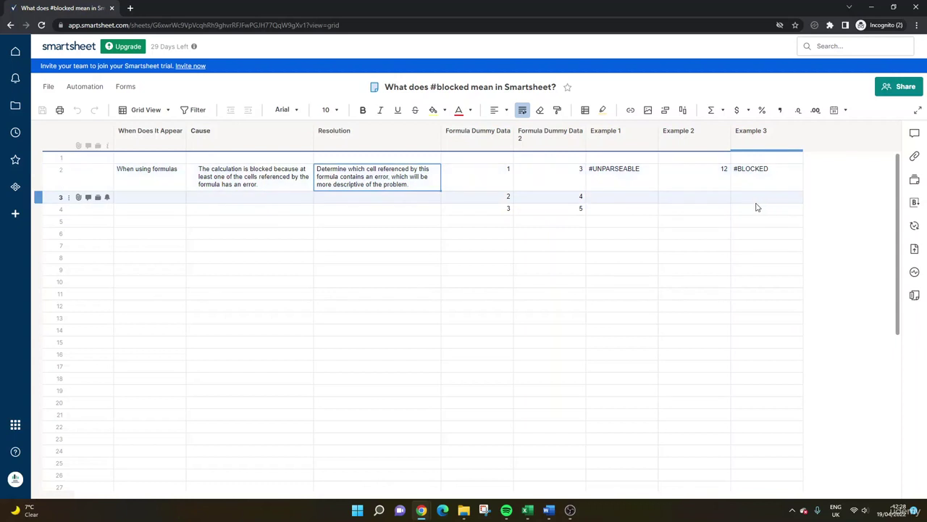
pyautogui.click(506, 173)
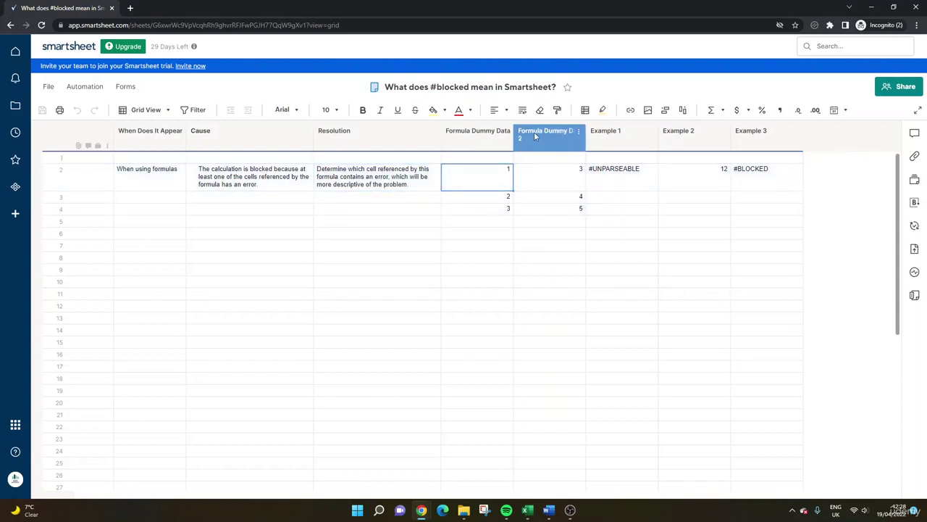
pyautogui.click(507, 206)
pyautogui.write('3')
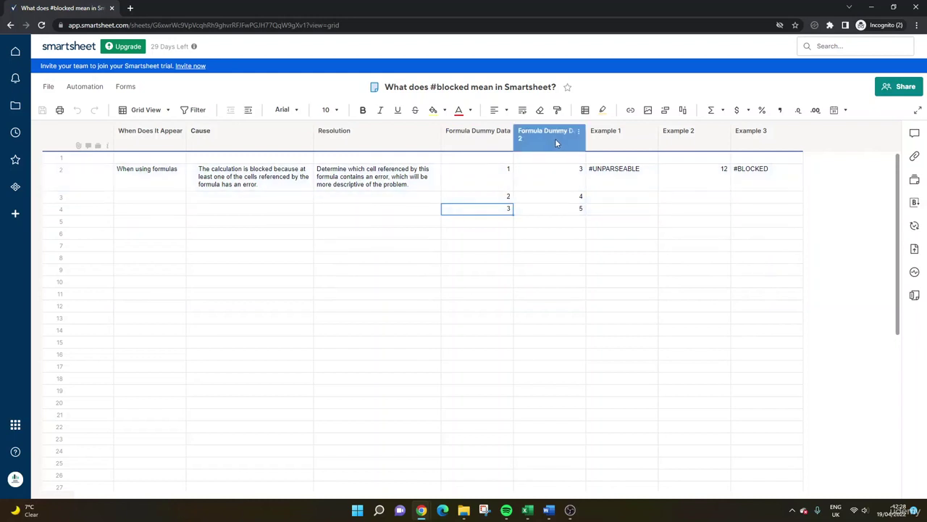
pyautogui.click(547, 181)
pyautogui.click(609, 266)
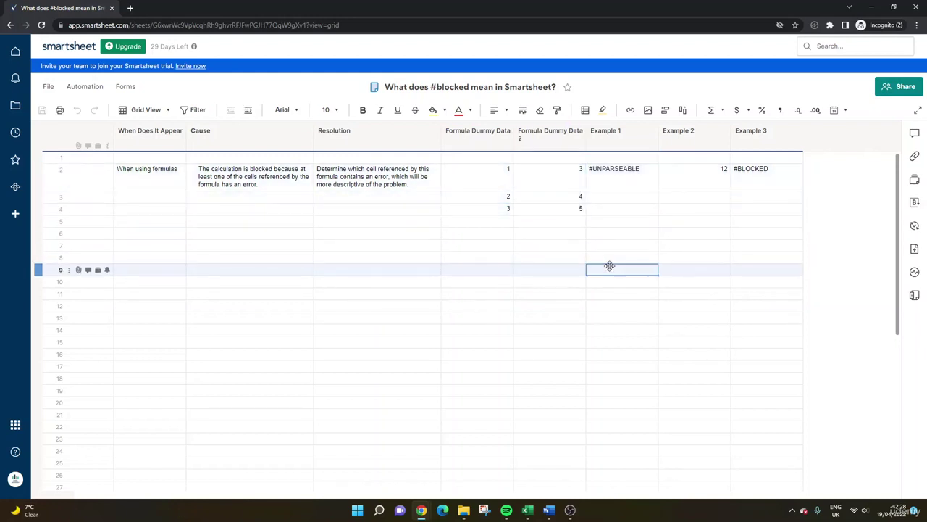
# - Inspect the function name and referenced range in the row 2 Example 1 formula
pyautogui.doubleClick(617, 173)
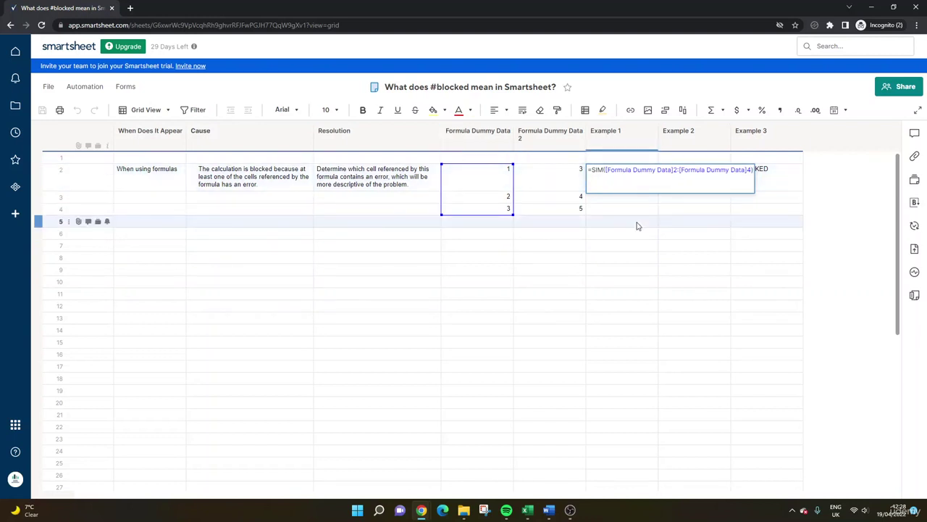
pyautogui.press('Return')
pyautogui.click(644, 184)
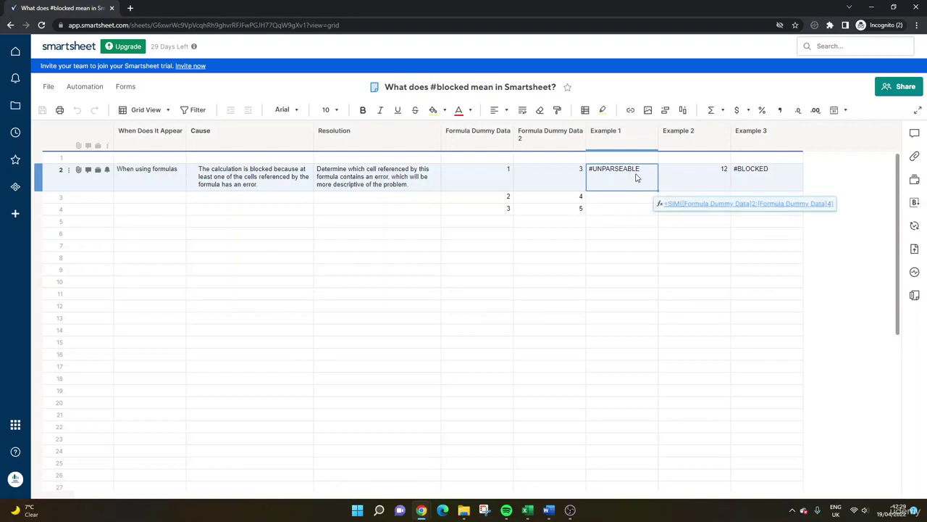
pyautogui.doubleClick(636, 177)
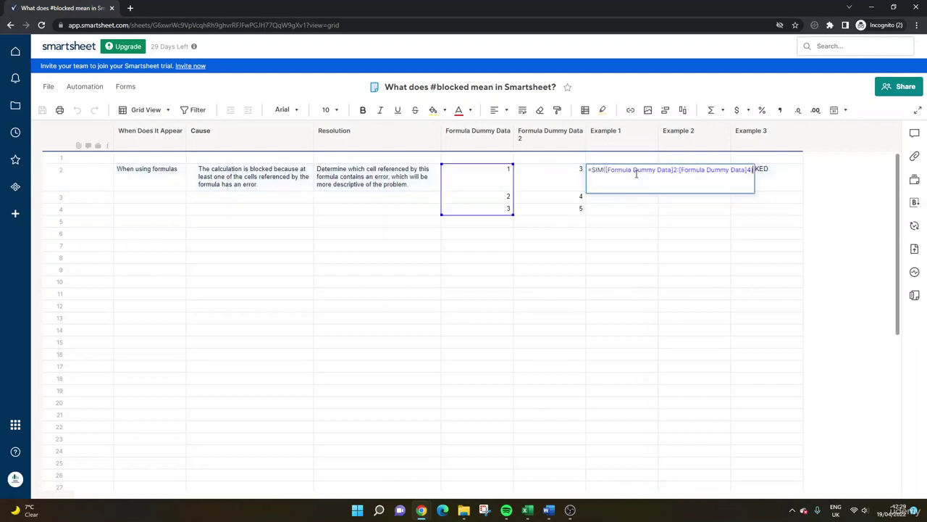
pyautogui.press('Return')
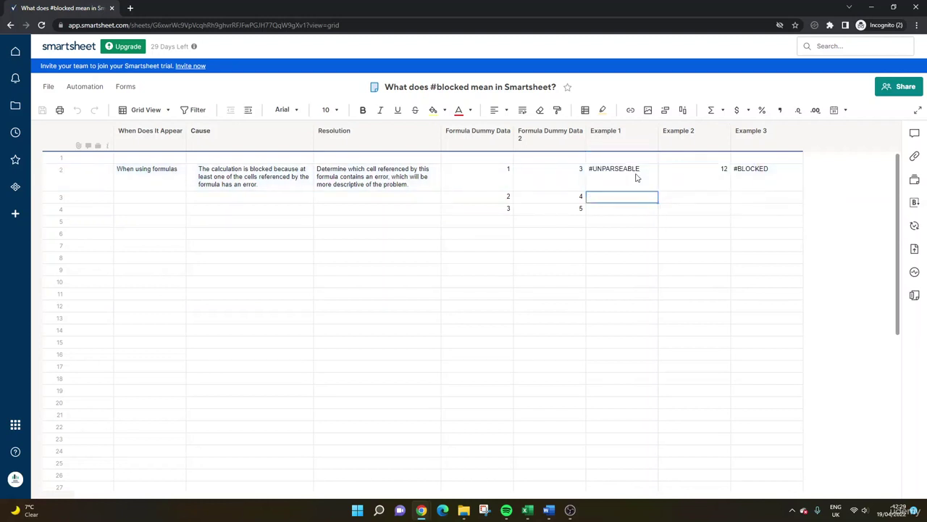
# - Correct the function name in the row 2 Example 1 formula from SIM to SUM
pyautogui.doubleClick(636, 174)
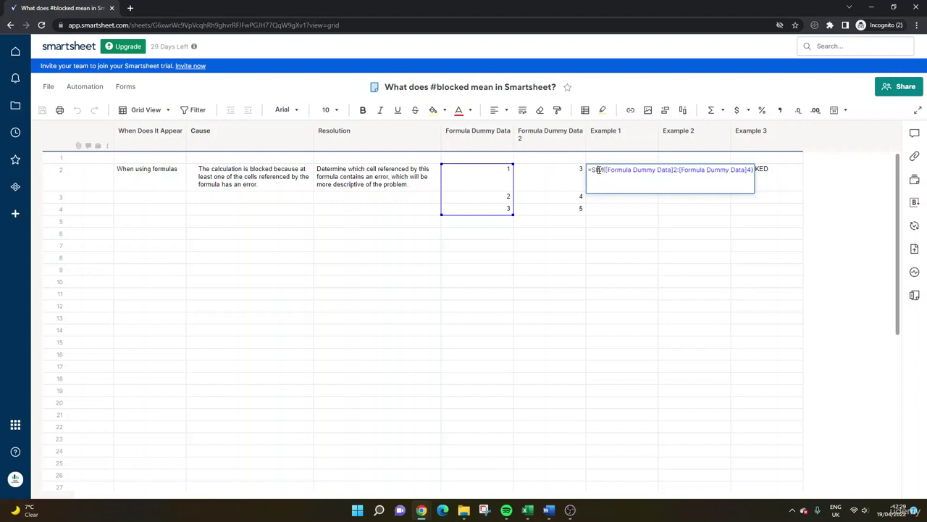
pyautogui.press('BackSpace')
pyautogui.write('U')
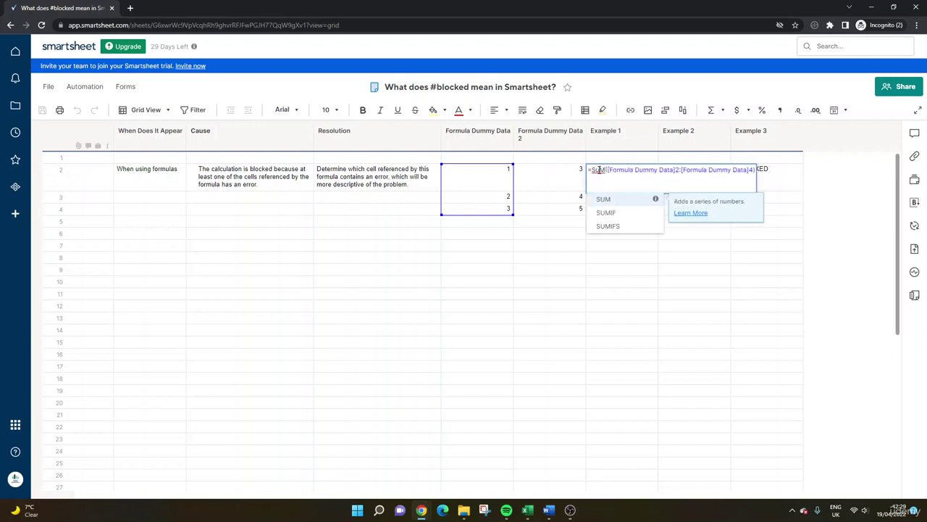
pyautogui.press('Return')
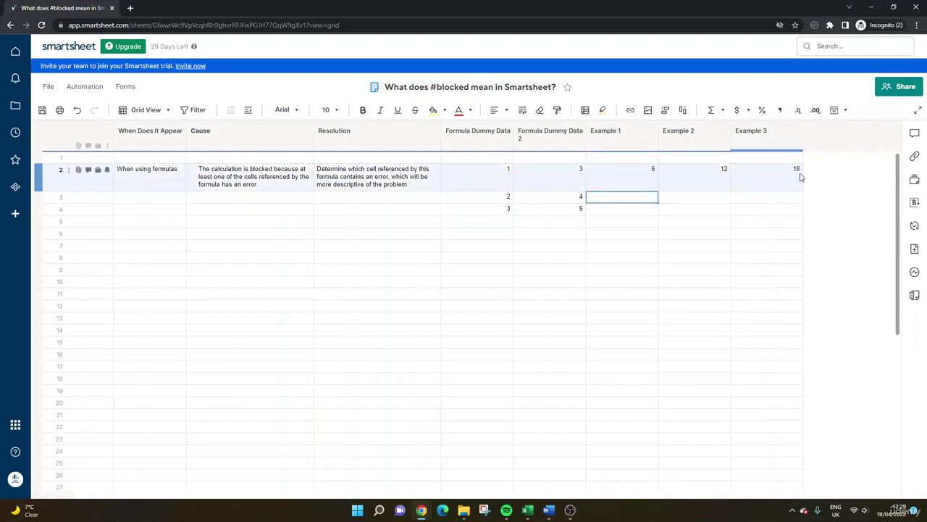
# - Reintroduce the error in the row 2 Example 1 formula by misspelling its function name as SIM
pyautogui.doubleClick(648, 172)
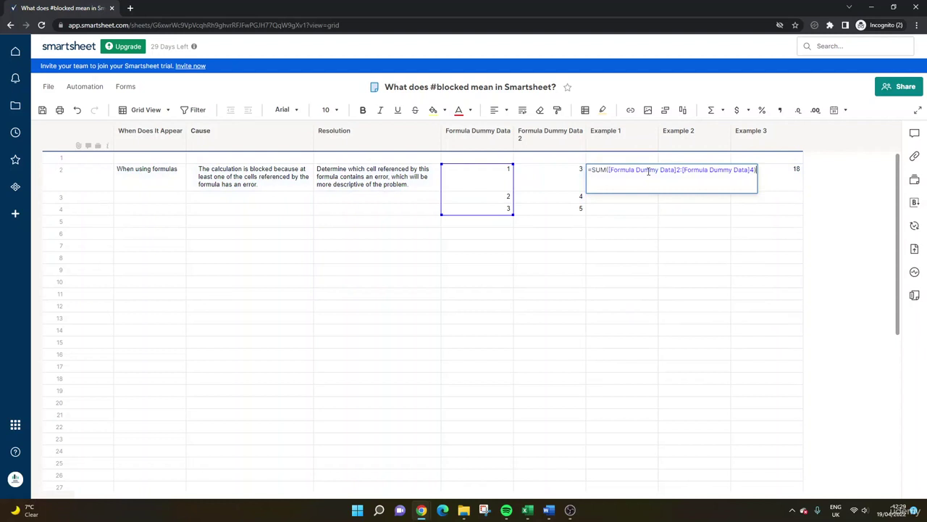
pyautogui.doubleClick(598, 169)
pyautogui.press('BackSpace')
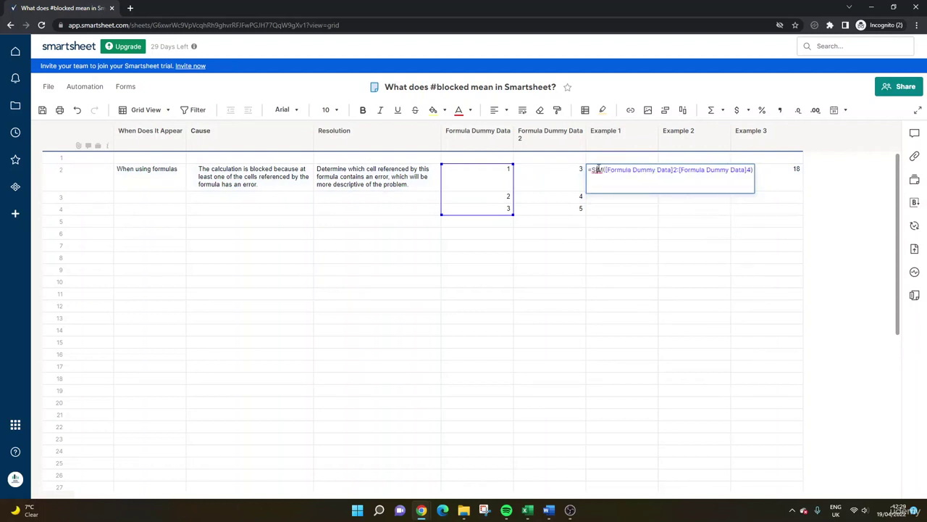
pyautogui.press('Return')
pyautogui.click(615, 173)
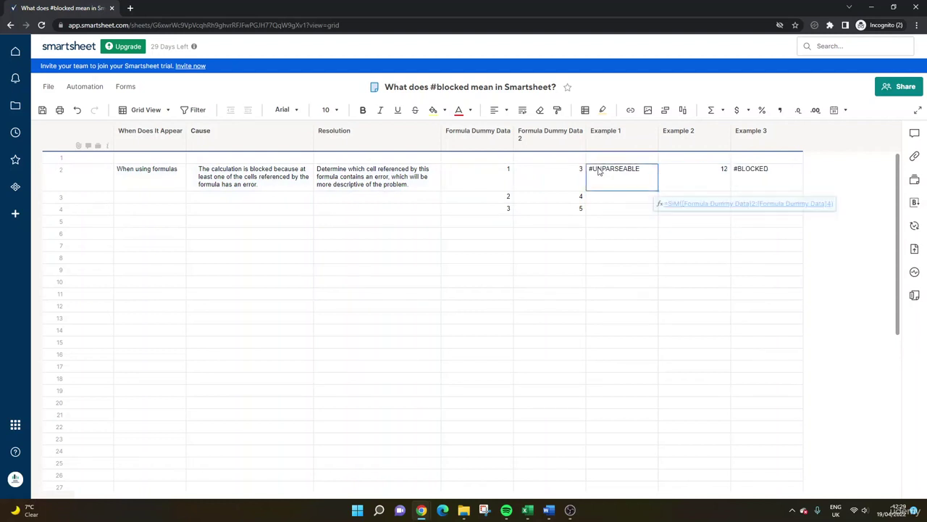
# - Compare the row 2 Example 1 and Example 2 formulas and the dummy data columns they reference
pyautogui.click(677, 171)
pyautogui.click(638, 173)
pyautogui.doubleClick(639, 173)
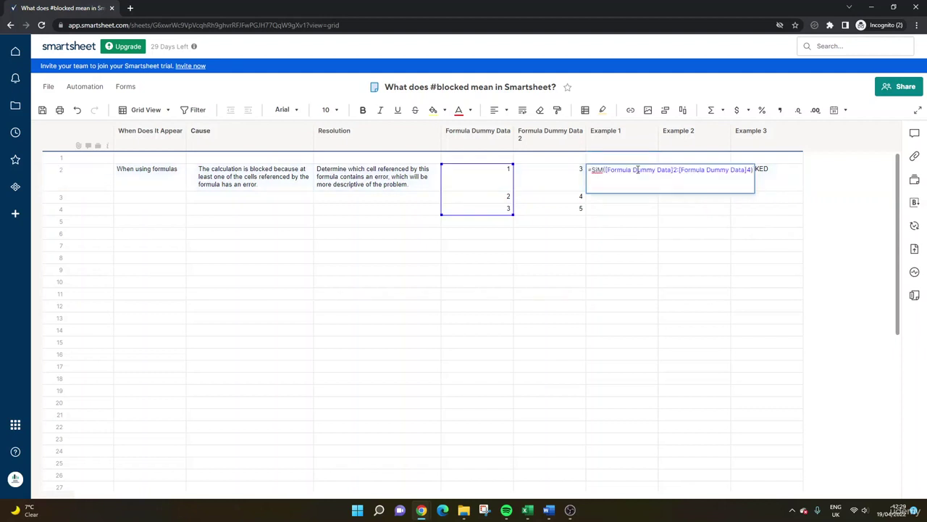
pyautogui.press('Escape')
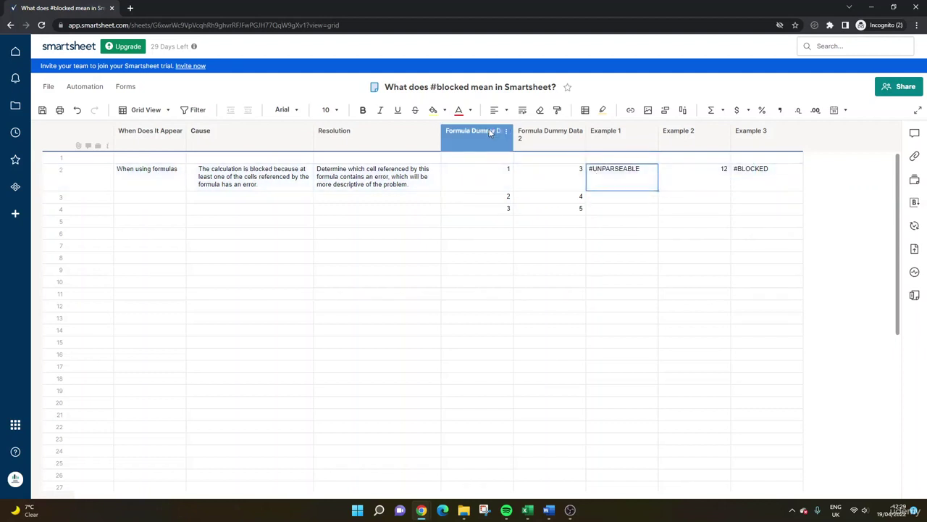
pyautogui.click(697, 172)
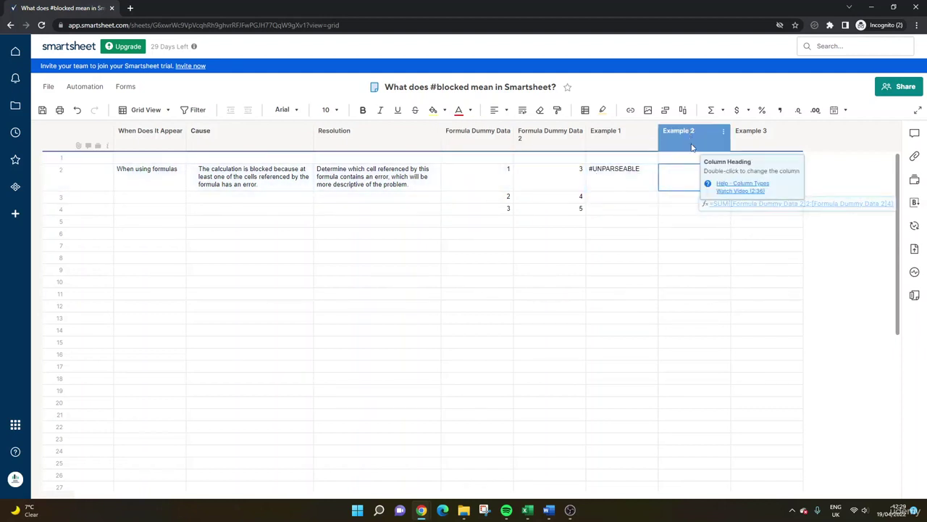
pyautogui.doubleClick(691, 178)
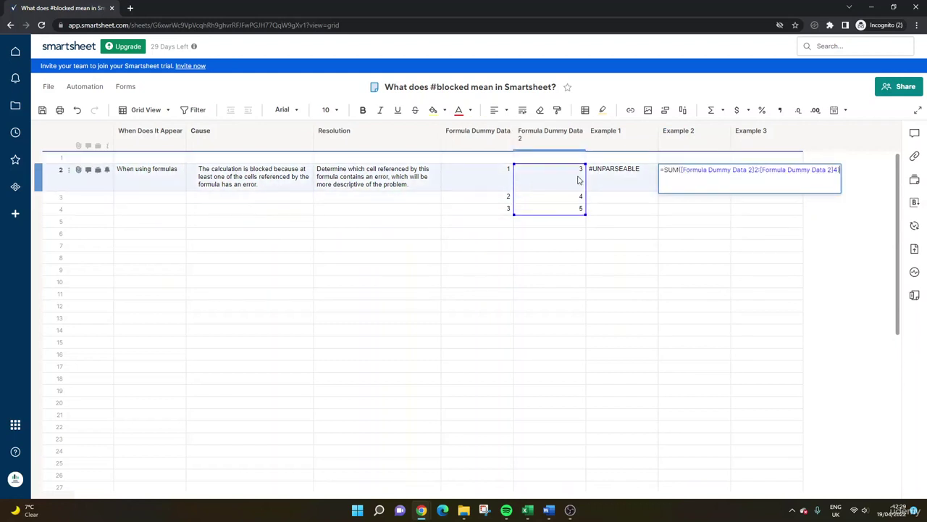
pyautogui.press('Return')
pyautogui.click(632, 175)
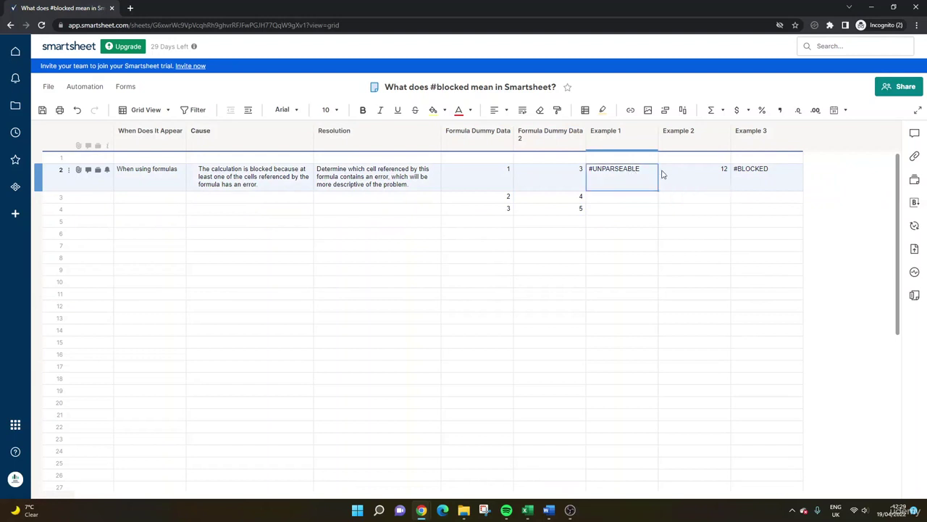
pyautogui.click(500, 174)
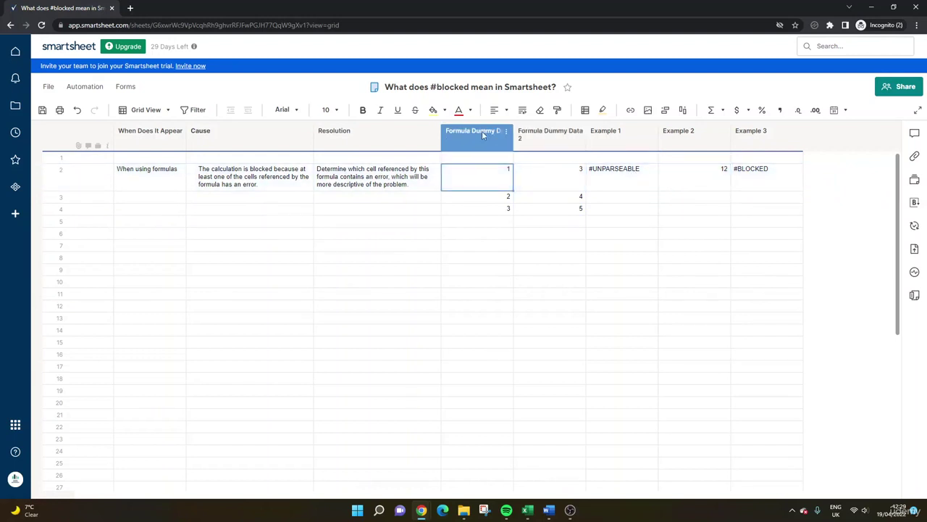
# - Review which cells the row 2 Example 3 formula references
pyautogui.click(766, 173)
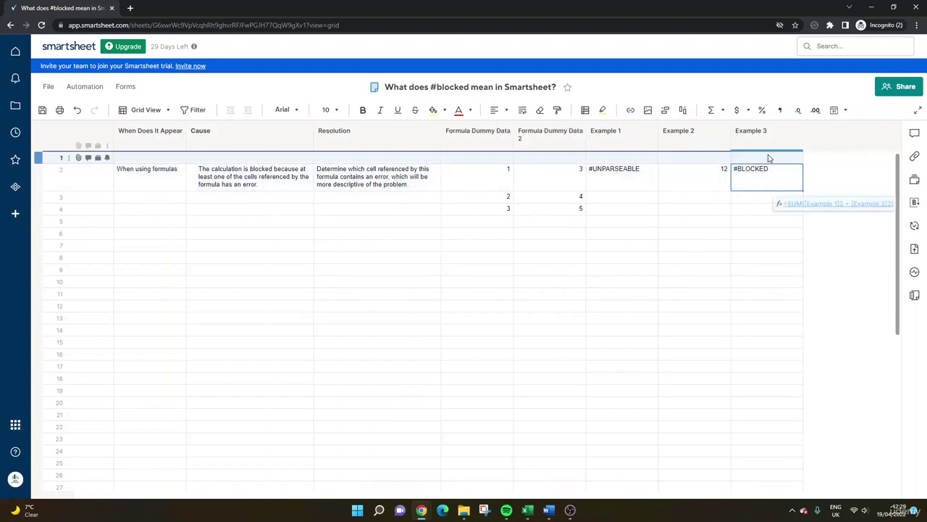
pyautogui.doubleClick(770, 182)
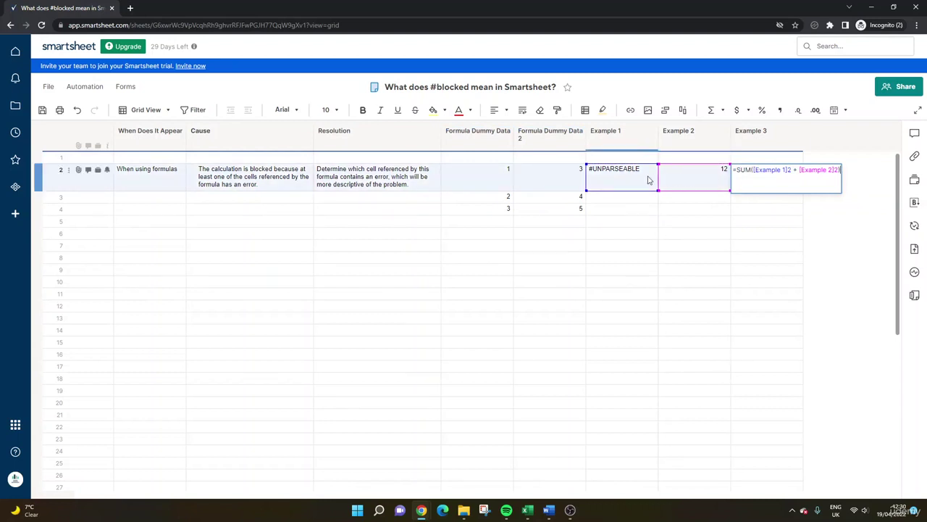
pyautogui.press('Return')
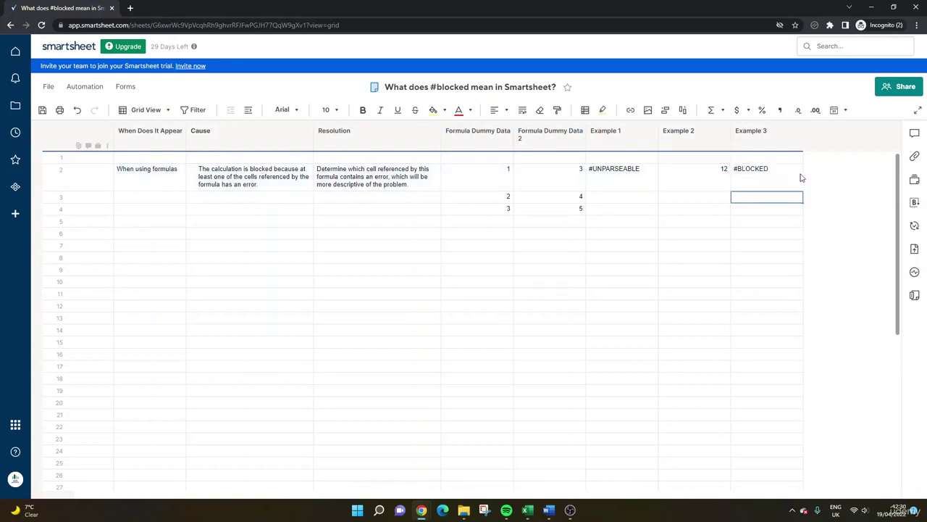
pyautogui.doubleClick(801, 174)
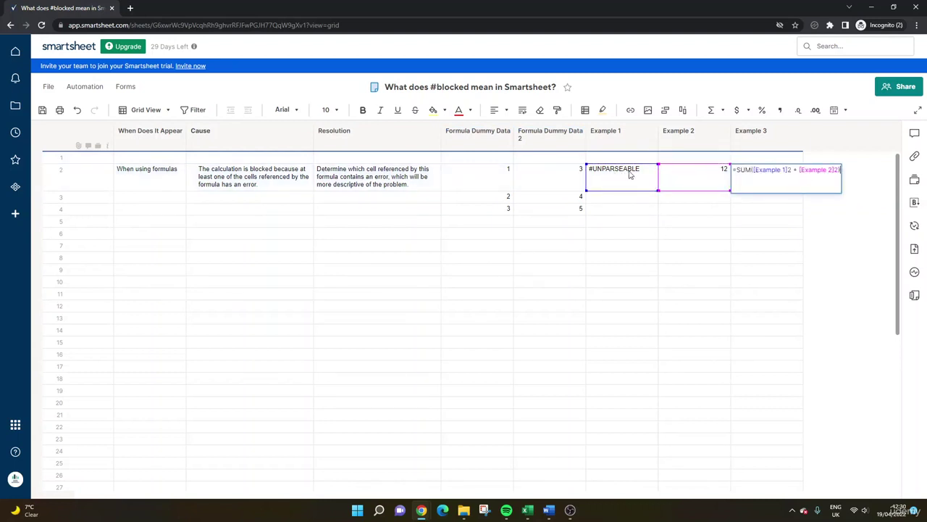
pyautogui.click(700, 223)
# - Fix the row 2 Example 1 formula by changing its misspelled function name to SUM
pyautogui.doubleClick(595, 171)
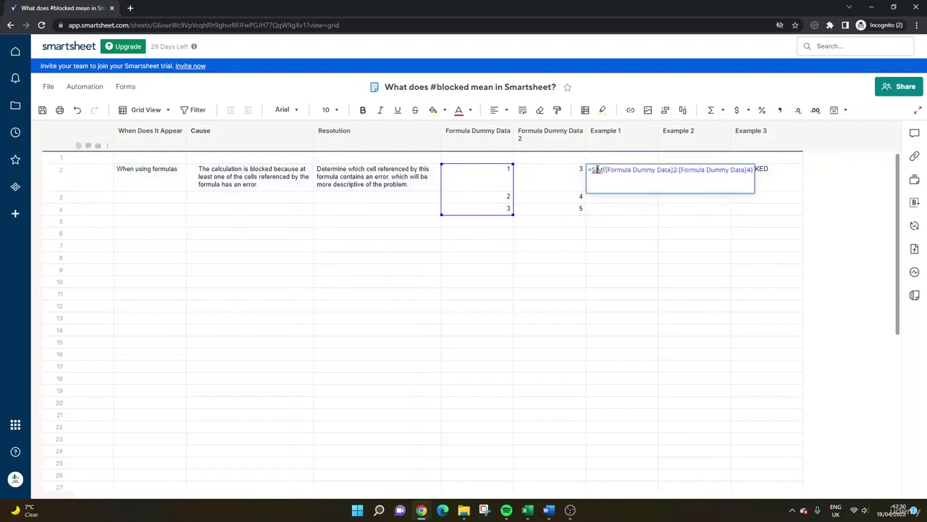
pyautogui.click(596, 170)
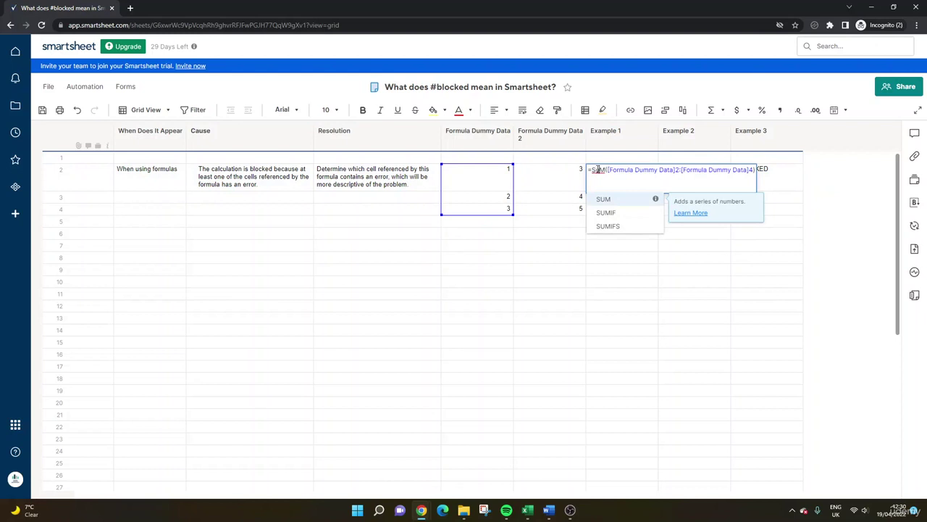
pyautogui.press('Return')
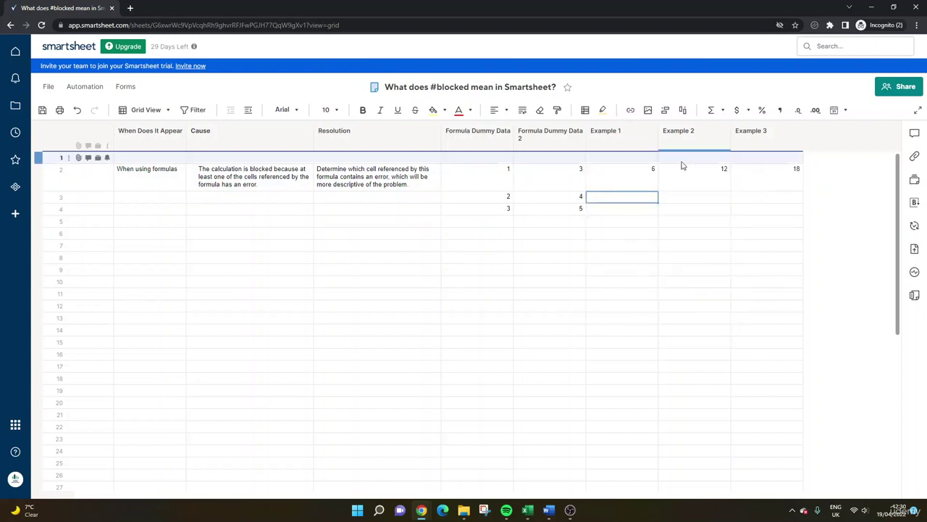
# - Check the row 2 Example 3 formula and its result with the corrected Example 1 cell
pyautogui.click(762, 182)
pyautogui.doubleClick(762, 181)
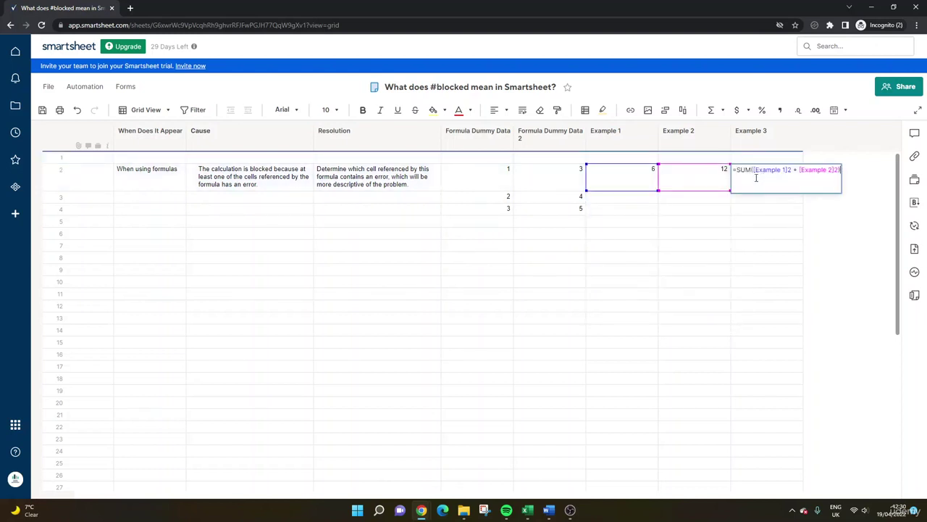
pyautogui.press('Return')
pyautogui.click(766, 178)
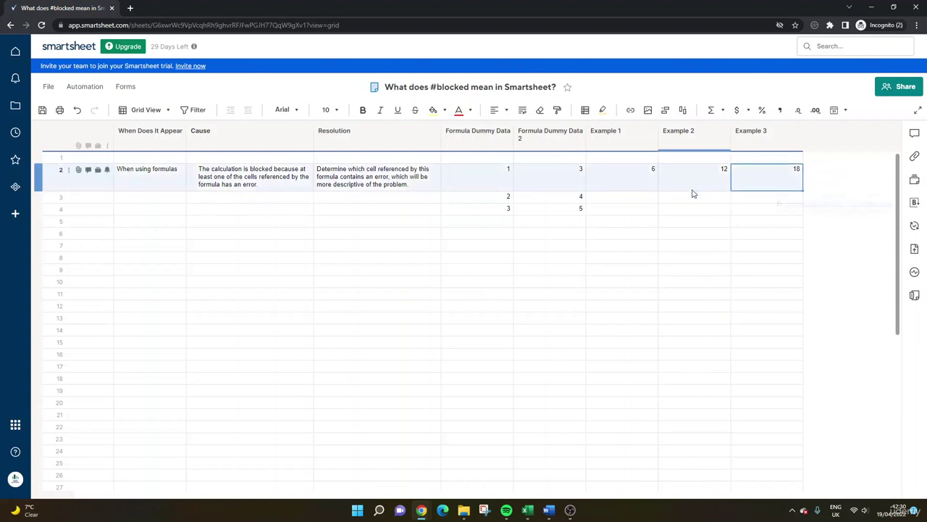
# - Recheck the row 2 Example 1 and Example 3 formulas and the cells they reference
pyautogui.click(650, 180)
pyautogui.doubleClick(781, 174)
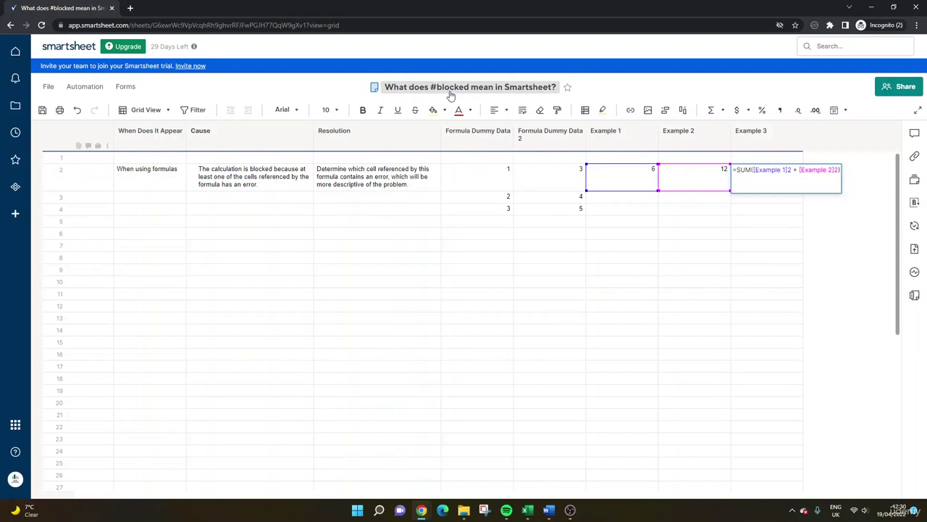
pyautogui.press('Return')
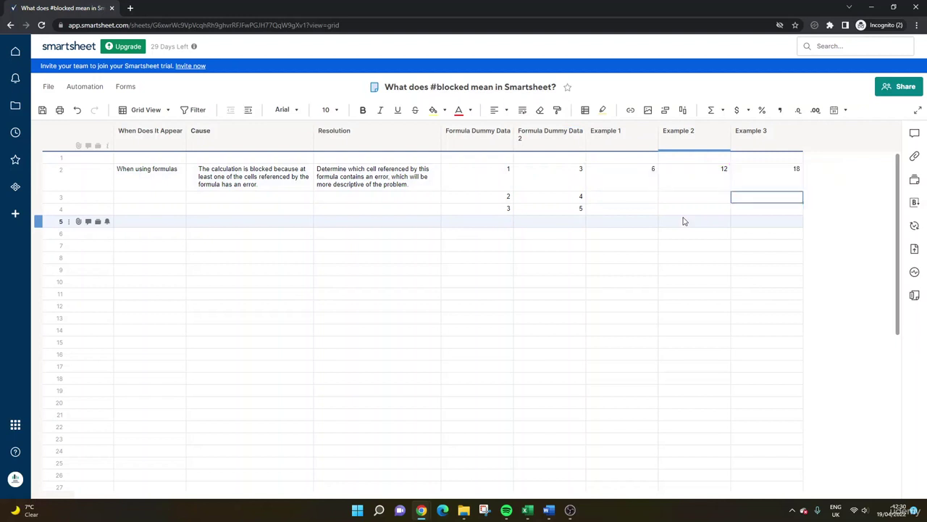
pyautogui.click(645, 184)
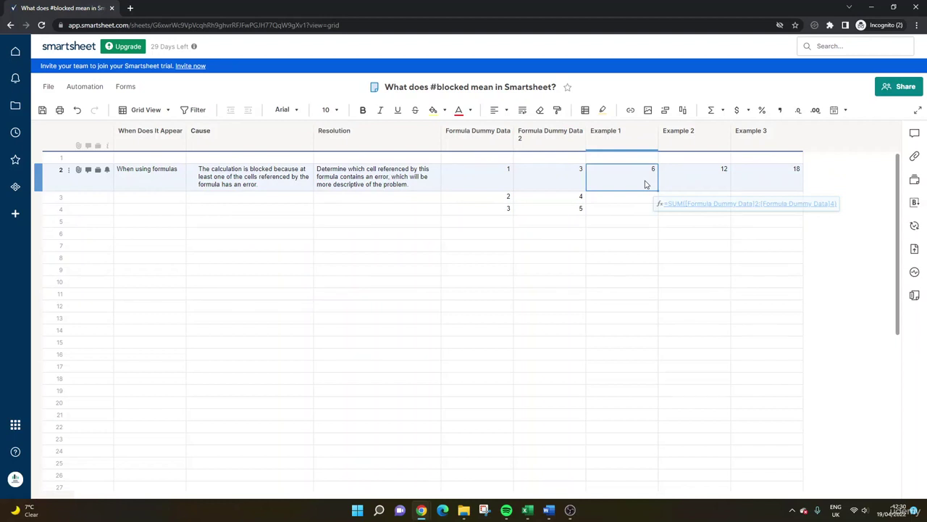
pyautogui.click(647, 224)
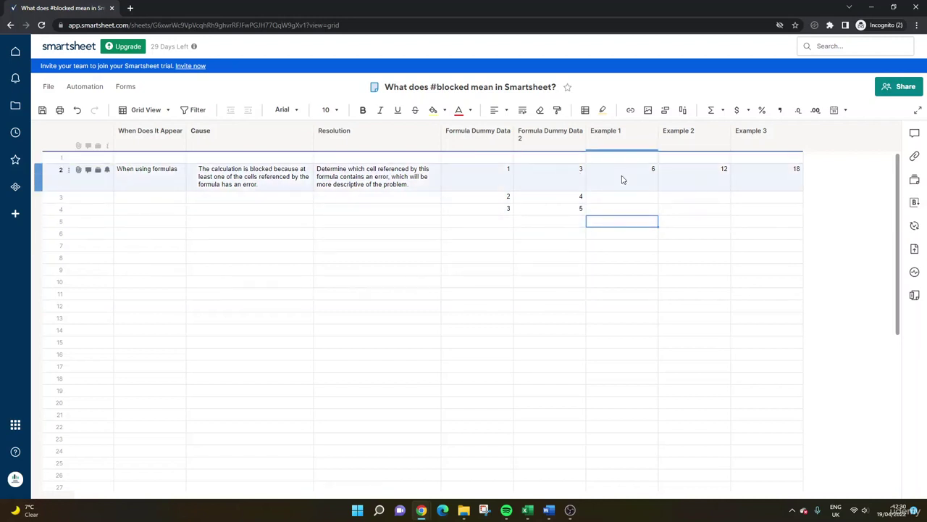
pyautogui.click(652, 281)
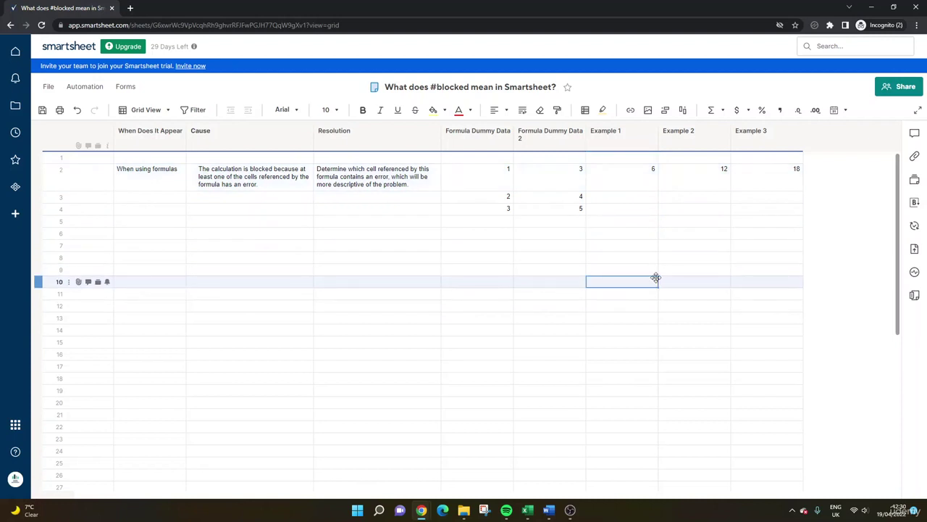
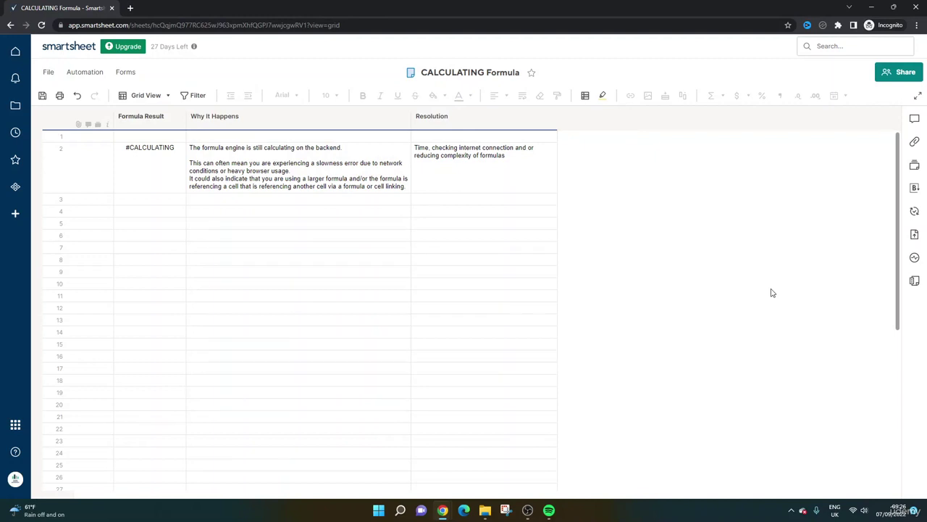
# - Read the cause and resolution listed for the #CALCULATING formula result in row 2
pyautogui.click(324, 187)
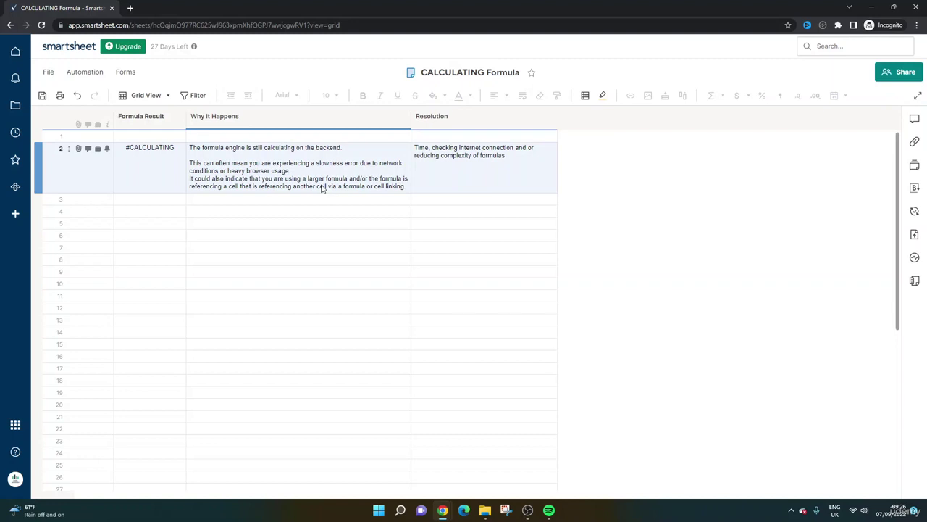
pyautogui.click(307, 40)
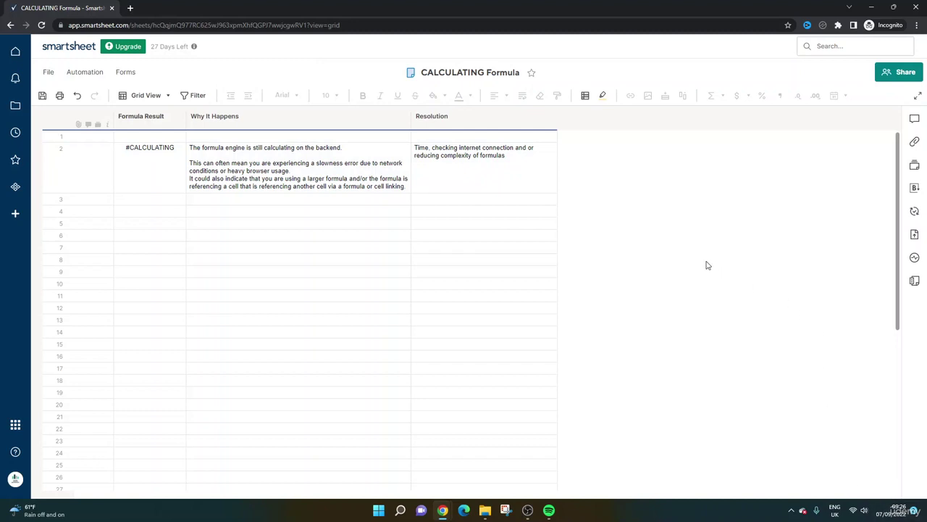
pyautogui.click(344, 181)
pyautogui.click(297, 106)
pyautogui.click(284, 170)
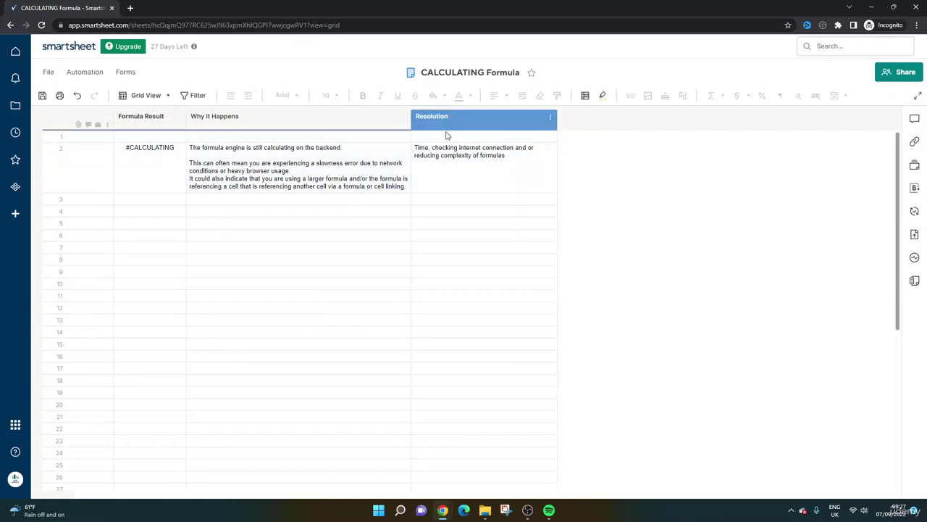
pyautogui.click(428, 171)
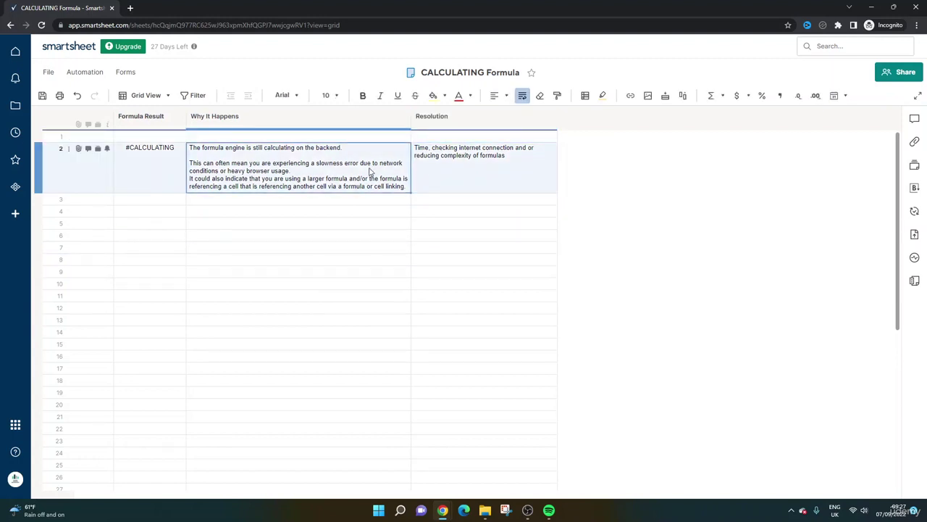
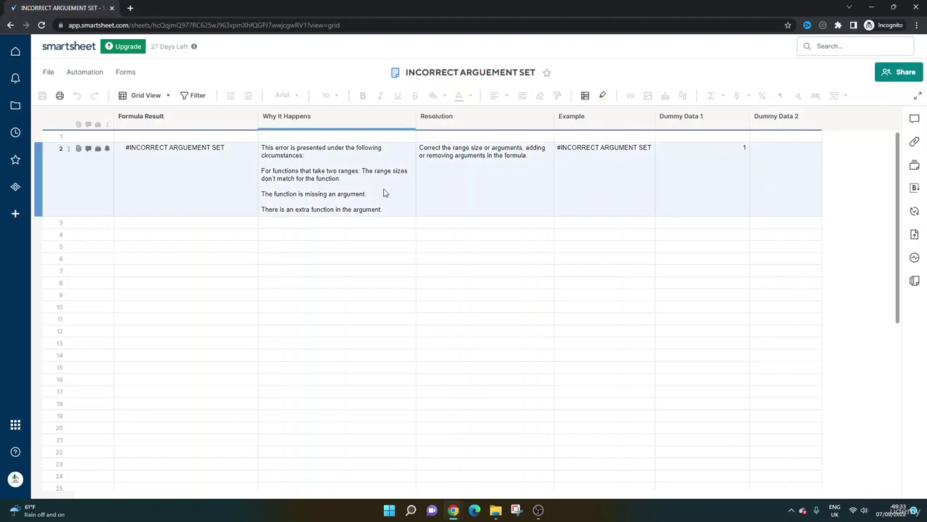
# - Review the cause and resolution of the incorrect argument set error and the row 2 Example IF formula
pyautogui.click(384, 191)
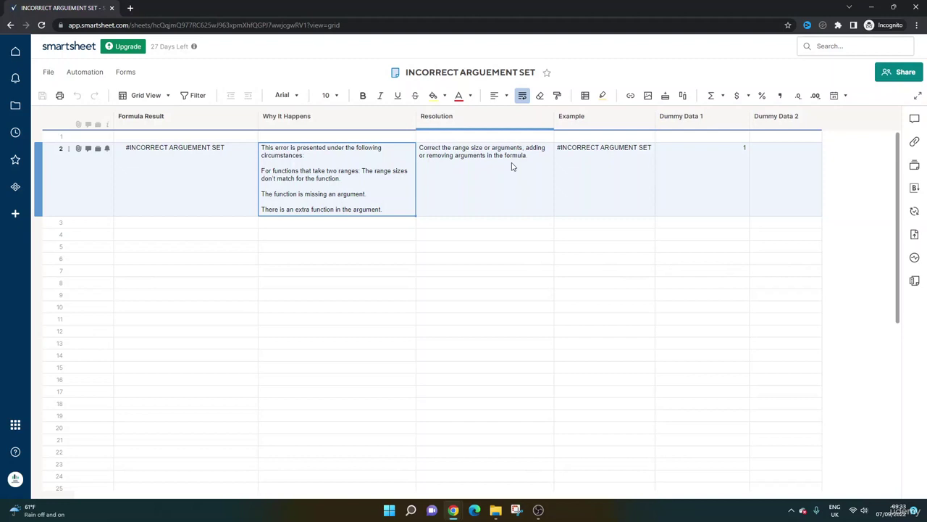
pyautogui.click(574, 169)
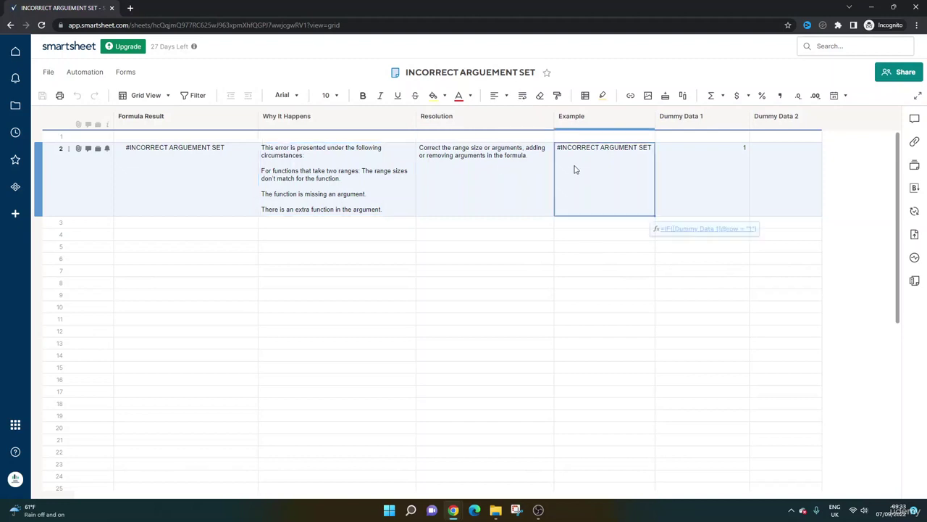
pyautogui.doubleClick(575, 168)
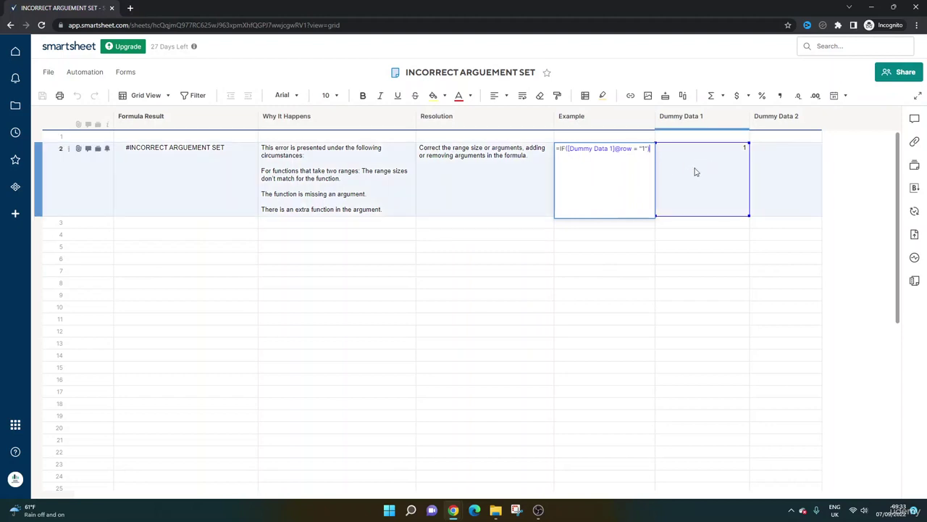
# - Change the comparison value in the row 2 Example IF formula to "Yes"
pyautogui.click(644, 148)
pyautogui.write('Yes')
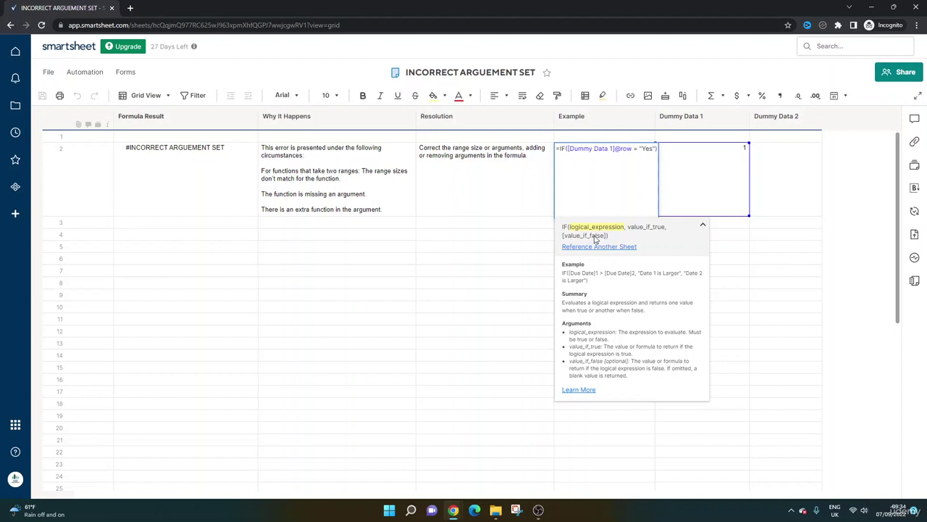
pyautogui.press('Return')
pyautogui.click(602, 162)
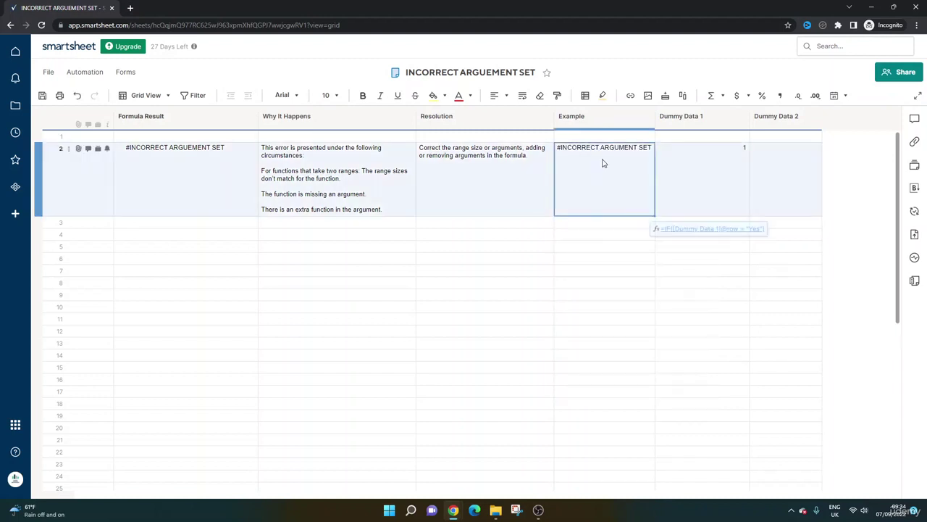
# - Add "No" as the value-if-true argument of the row 2 Example IF formula
pyautogui.doubleClick(602, 162)
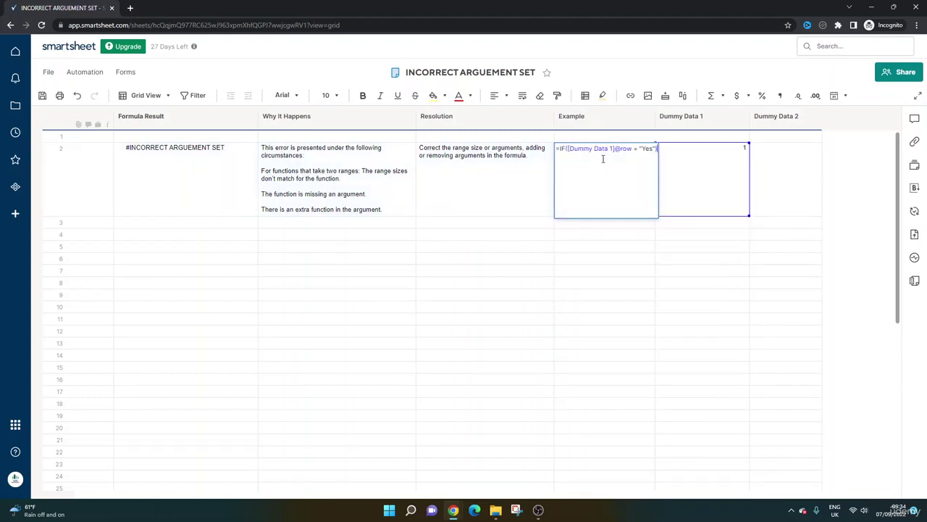
pyautogui.click(655, 148)
pyautogui.write(',"No"')
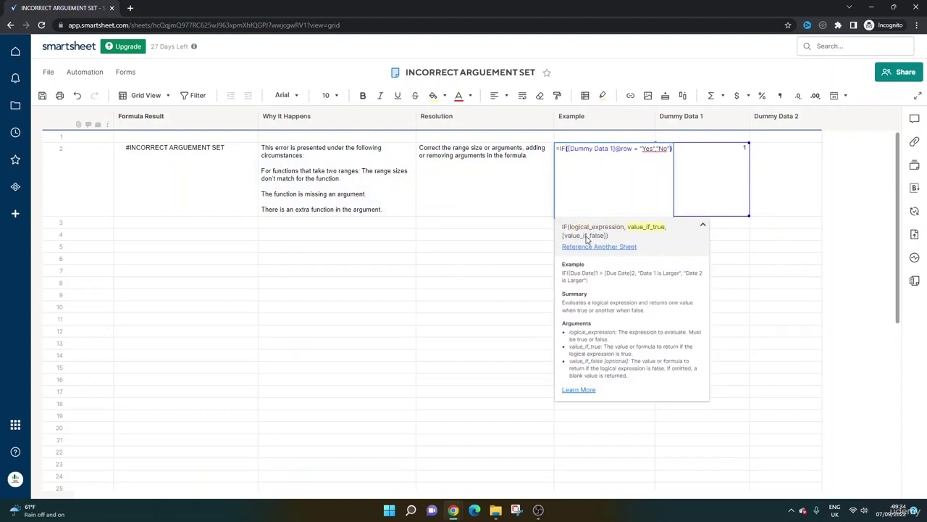
pyautogui.press('Return')
# - Set the row 2 Example IF formula's comparison value to "1" and its value-if-true argument to "Yes"
pyautogui.doubleClick(608, 171)
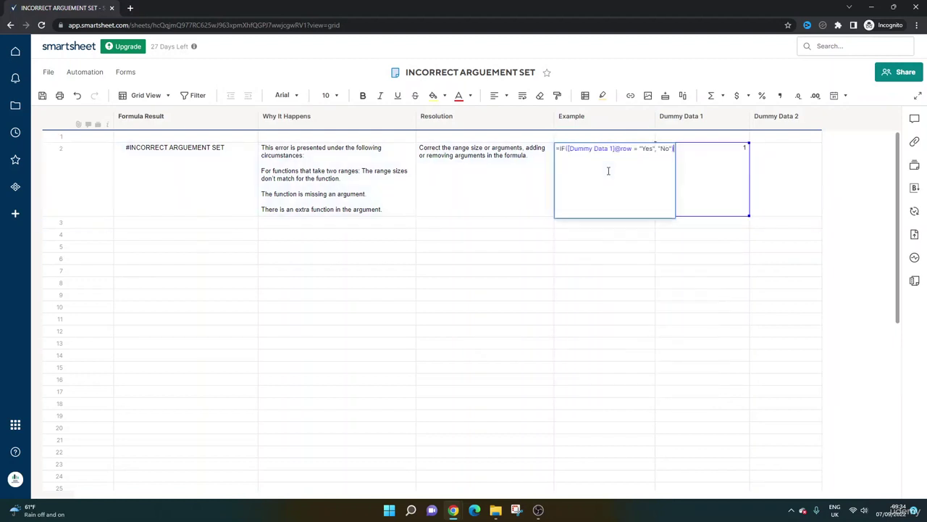
pyautogui.doubleClick(645, 148)
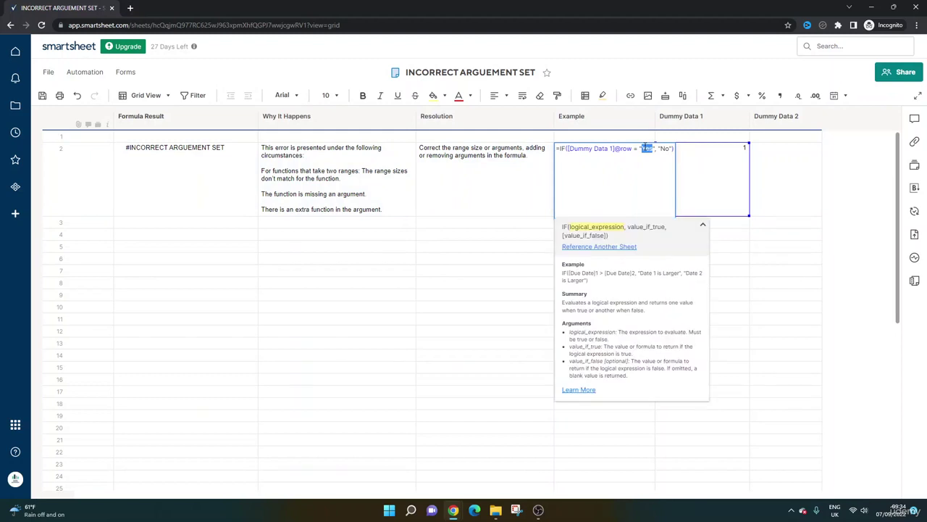
pyautogui.write('1')
pyautogui.press('Return')
pyautogui.doubleClick(648, 165)
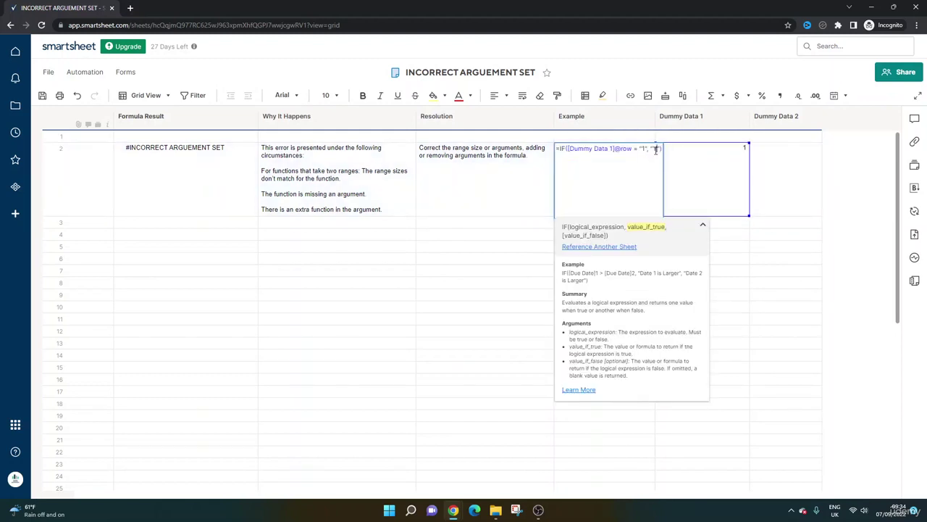
pyautogui.press('Return')
# - Add "No" as the value-if-false argument of the row 2 Example IF formula
pyautogui.doubleClick(627, 160)
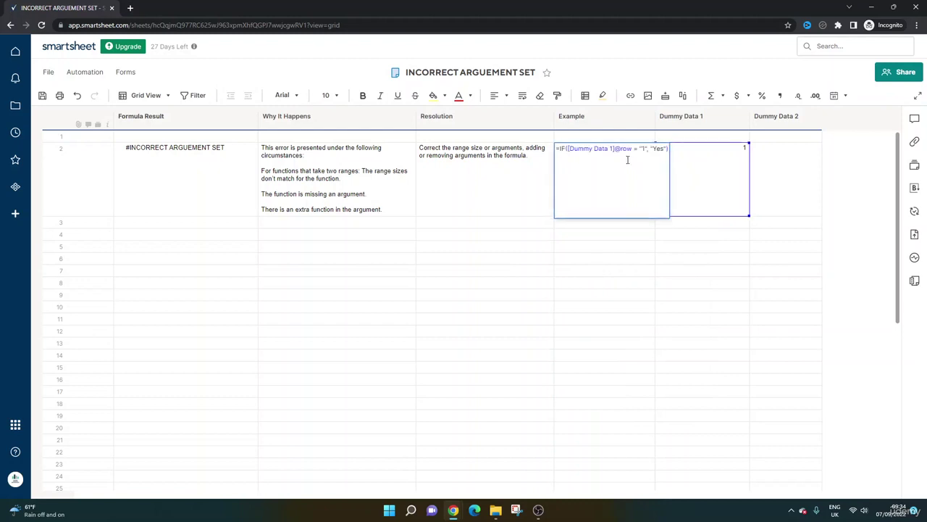
pyautogui.click(657, 149)
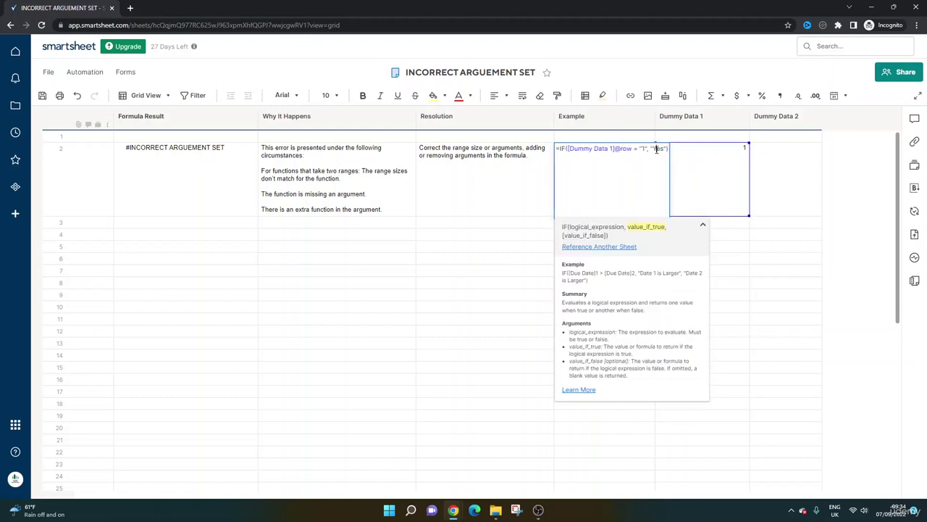
pyautogui.click(667, 149)
pyautogui.write(', "No"')
pyautogui.press('Return')
# - Set Dummy Data 1 in row 2 to 0 and check the Example IF formula against it
pyautogui.click(667, 156)
pyautogui.write('0')
pyautogui.press('Return')
pyautogui.click(627, 164)
pyautogui.click(626, 163)
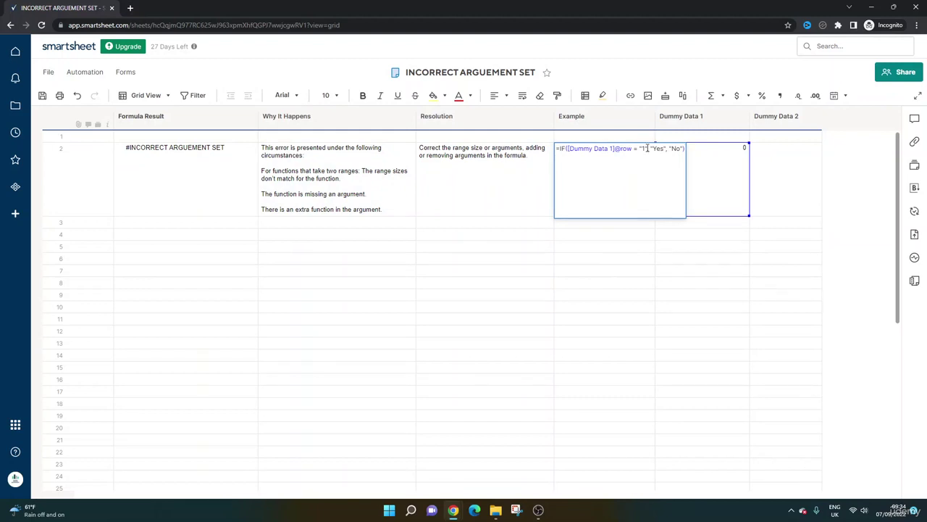
pyautogui.click(647, 148)
pyautogui.write(',')
pyautogui.press('Return')
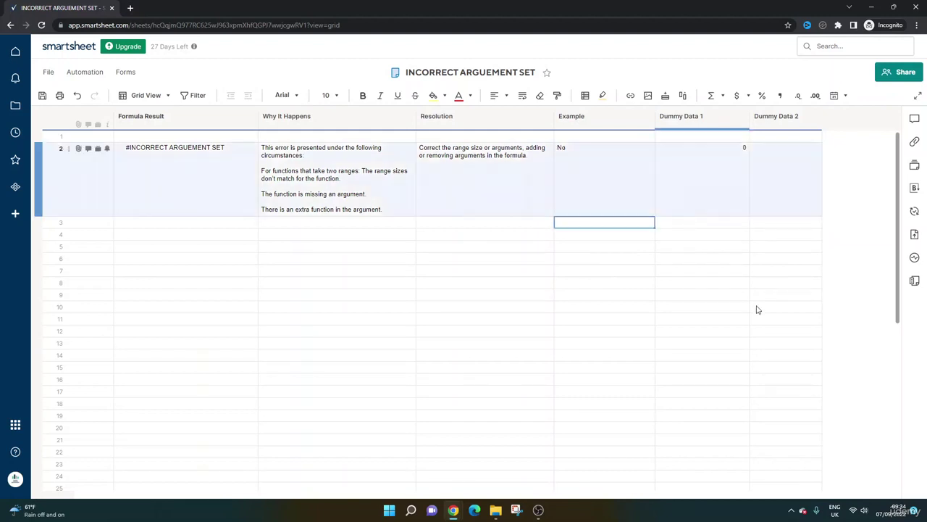
# - Review the arguments of the row 2 Example IF formula alongside the Dummy Data 1 cell and the Resolution text
pyautogui.doubleClick(606, 167)
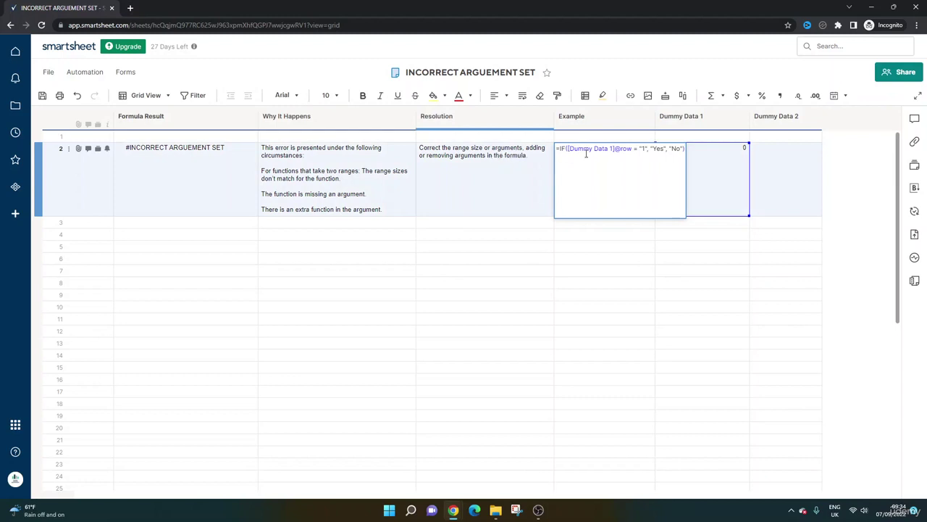
pyautogui.click(703, 154)
pyautogui.doubleClick(645, 155)
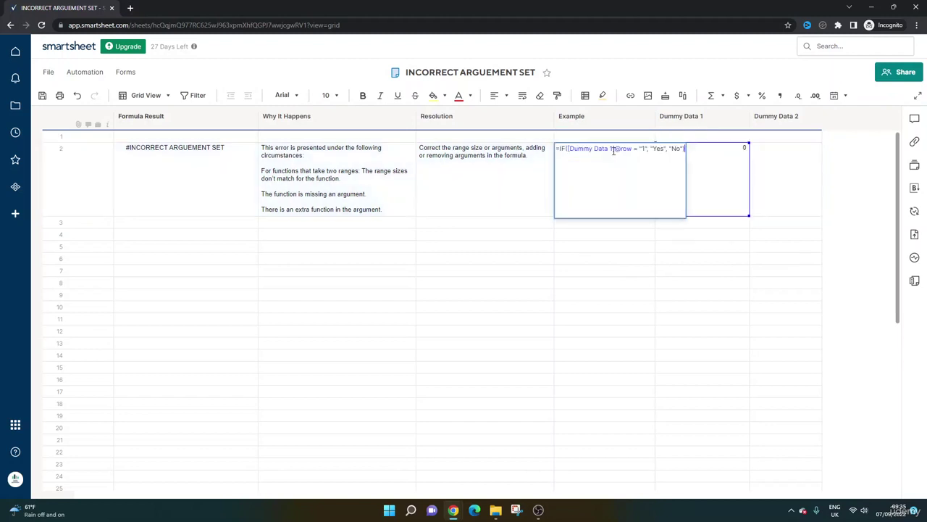
pyautogui.click(666, 148)
pyautogui.click(493, 181)
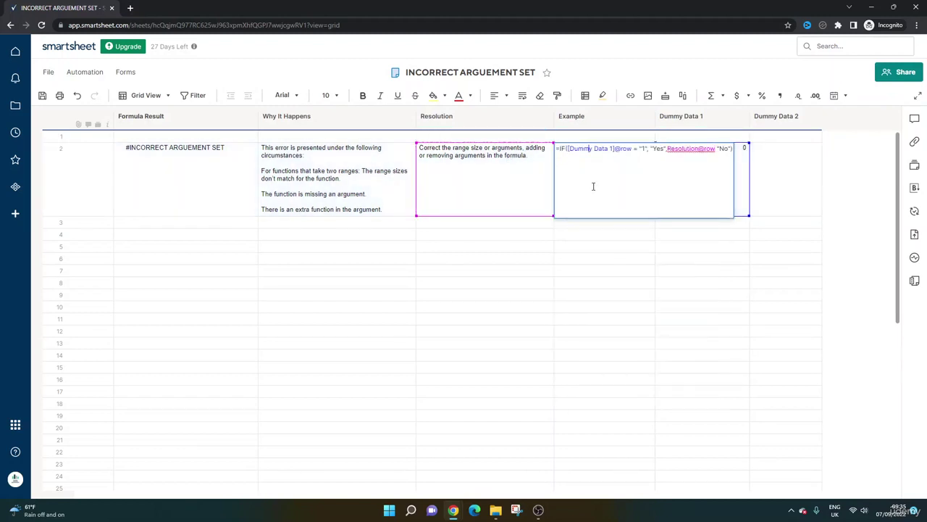
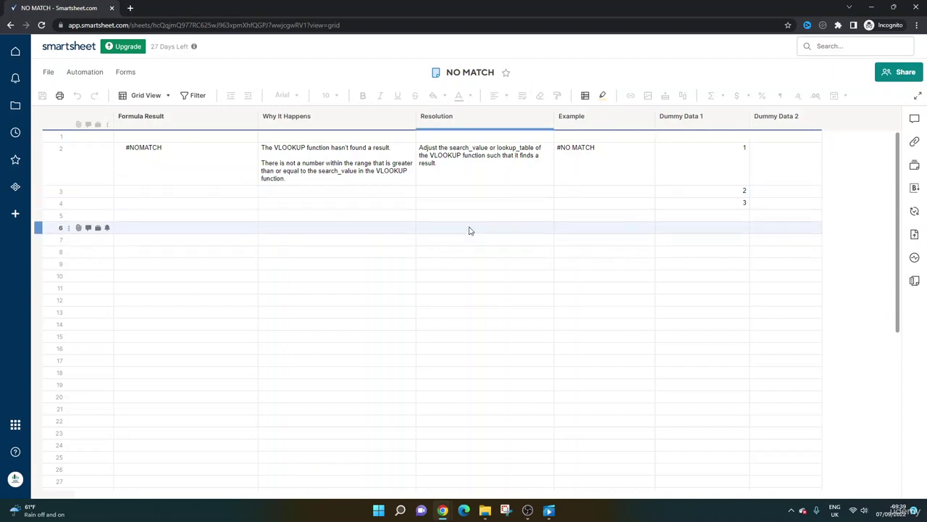
# - Review the #NOMATCH cause and resolution and the search value in the row 2 Example VLOOKUP formula
pyautogui.click(323, 168)
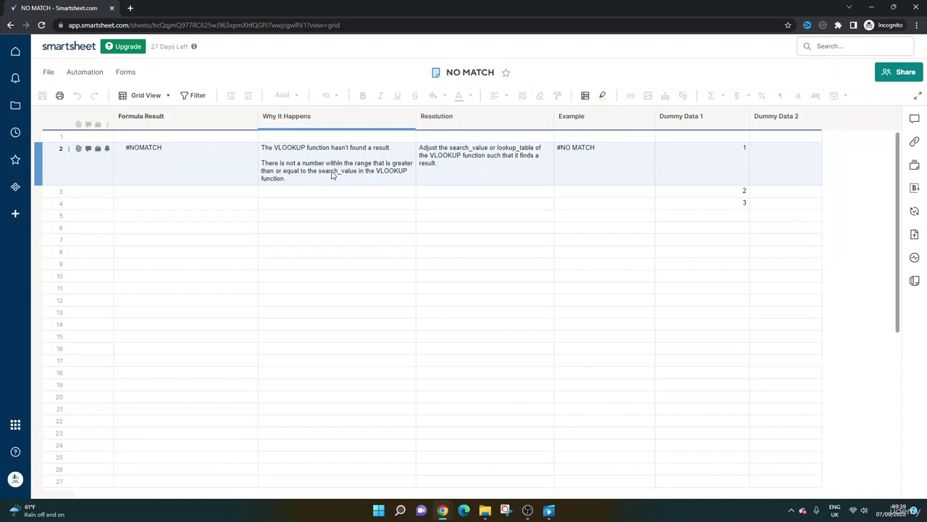
pyautogui.click(444, 153)
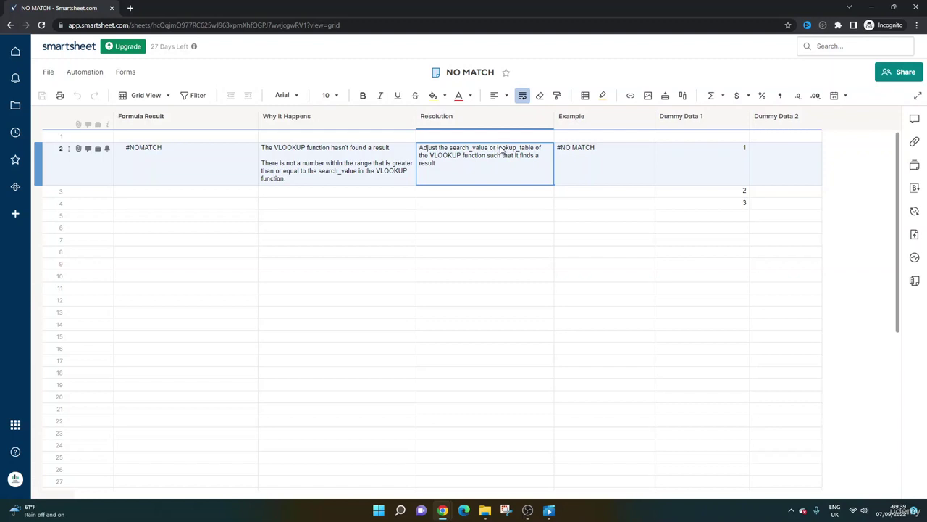
pyautogui.doubleClick(591, 160)
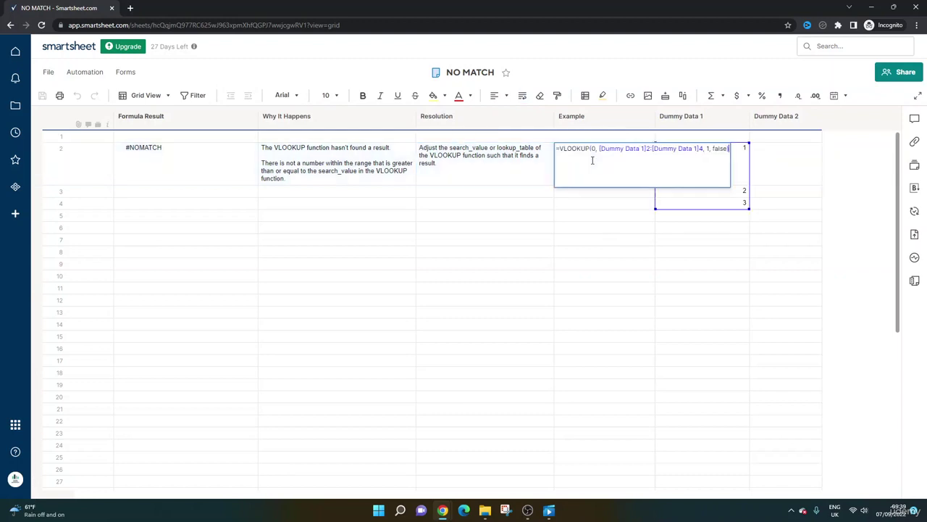
pyautogui.click(592, 149)
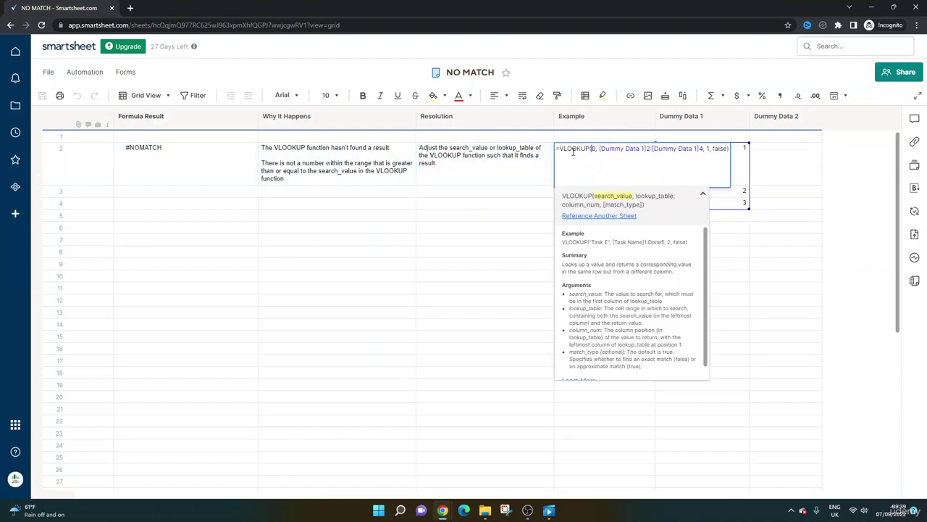